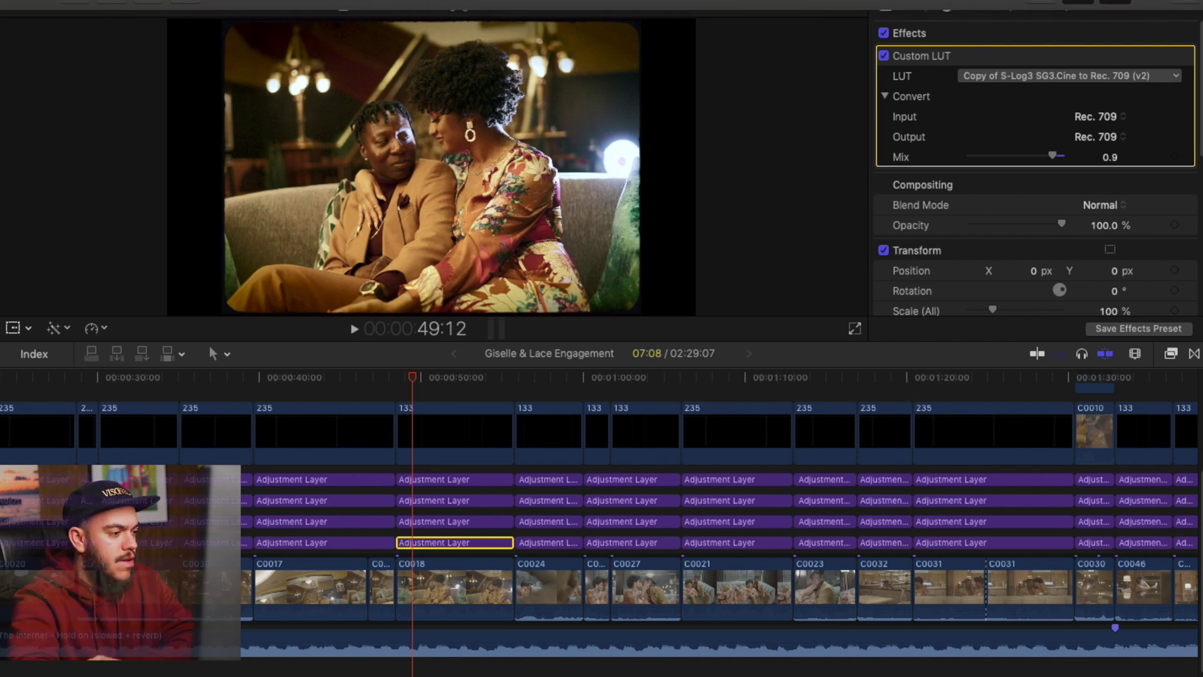
Step: Set the default color correction to Color Wheels in the general preferences and close the preferences
left_click(63, 5)
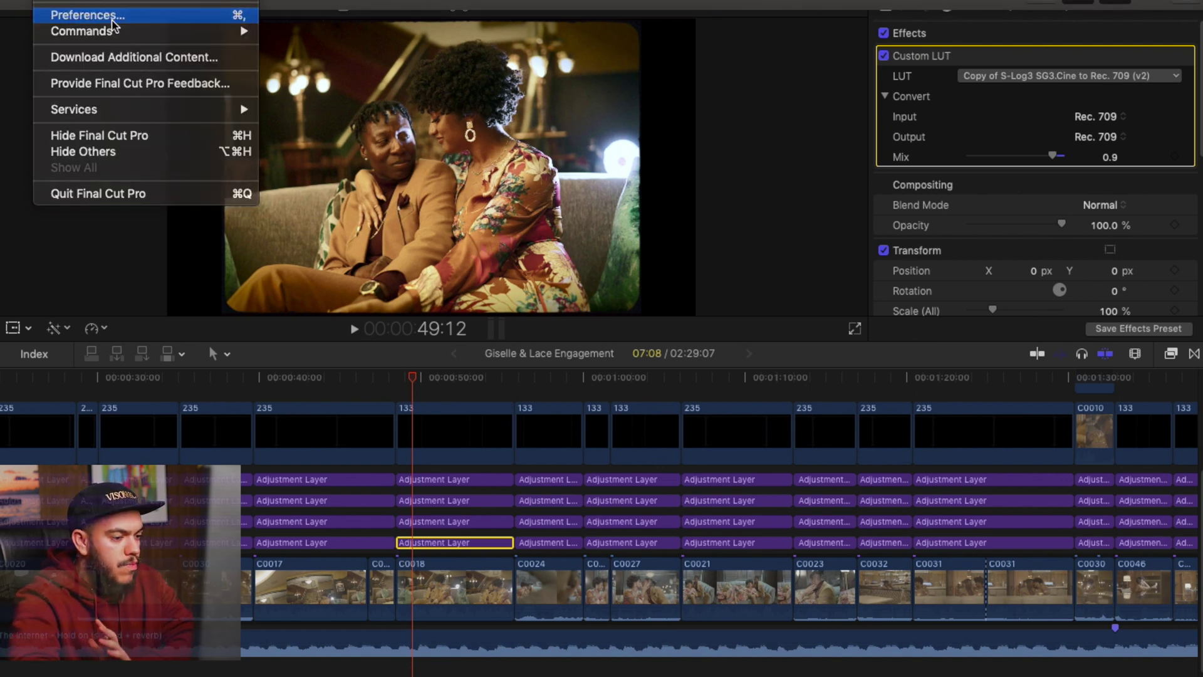
left_click(94, 13)
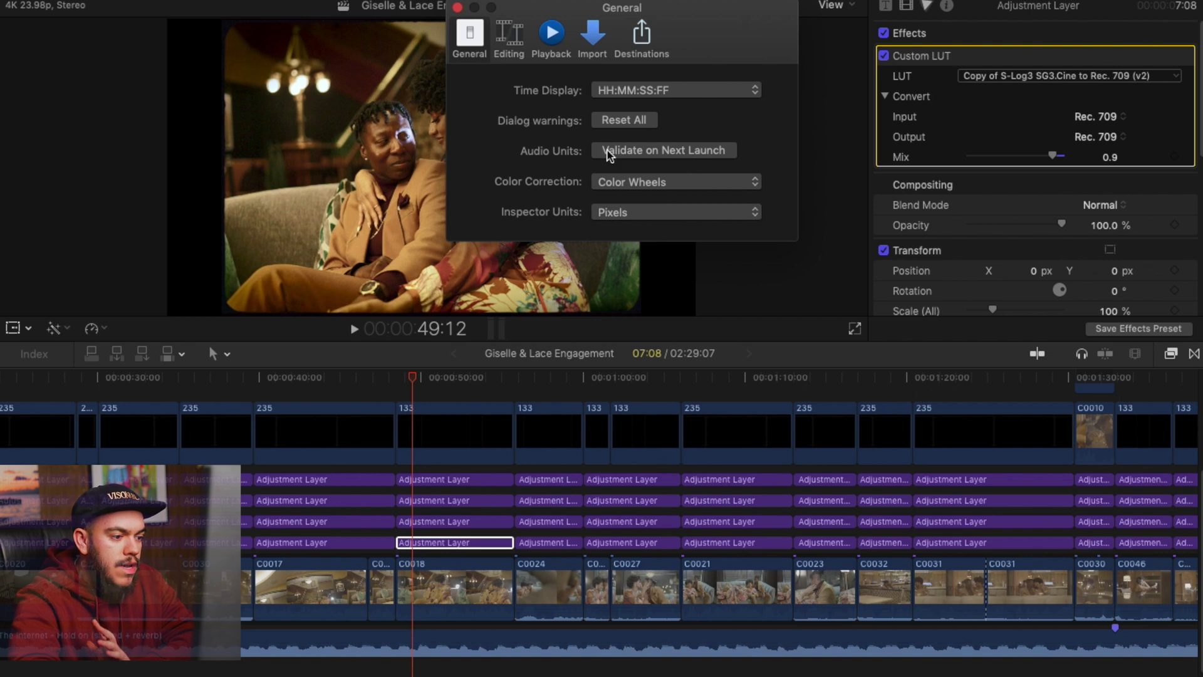
left_click(639, 181)
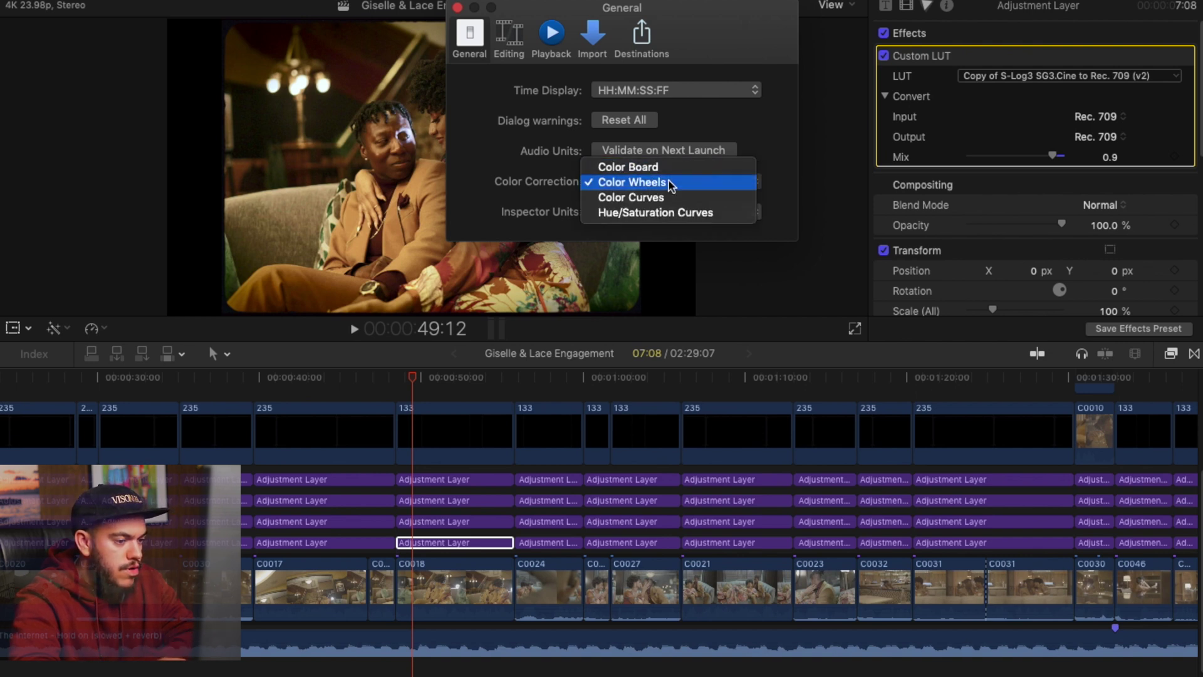
left_click(668, 181)
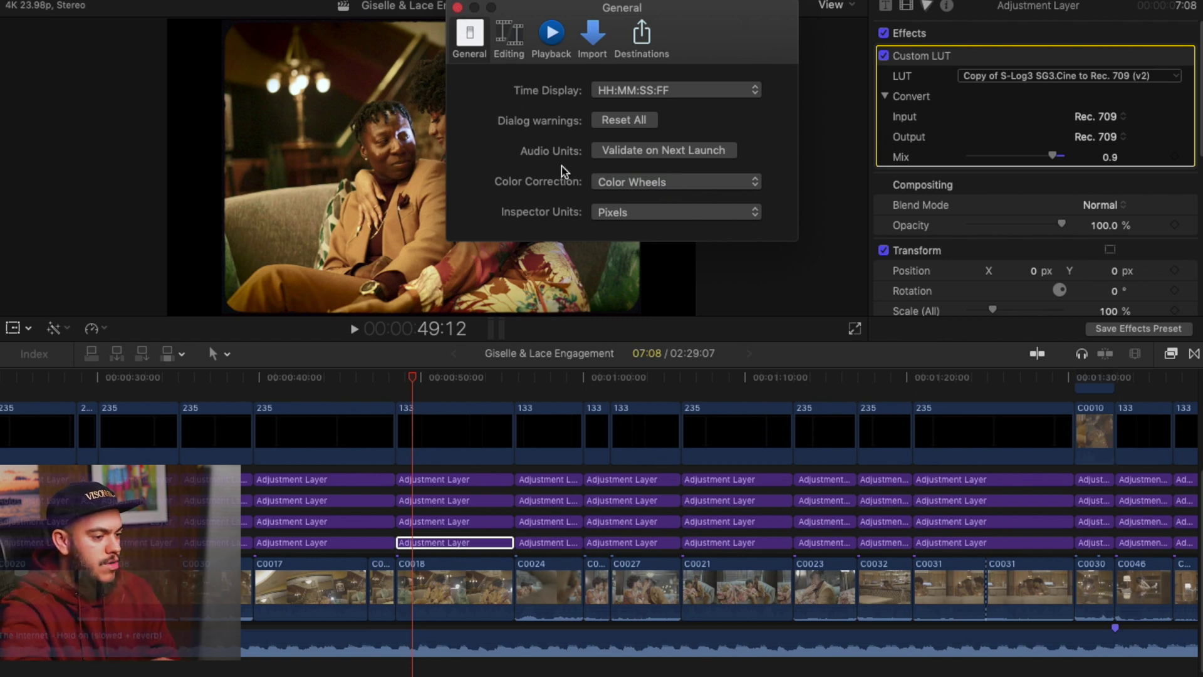
left_click(457, 7)
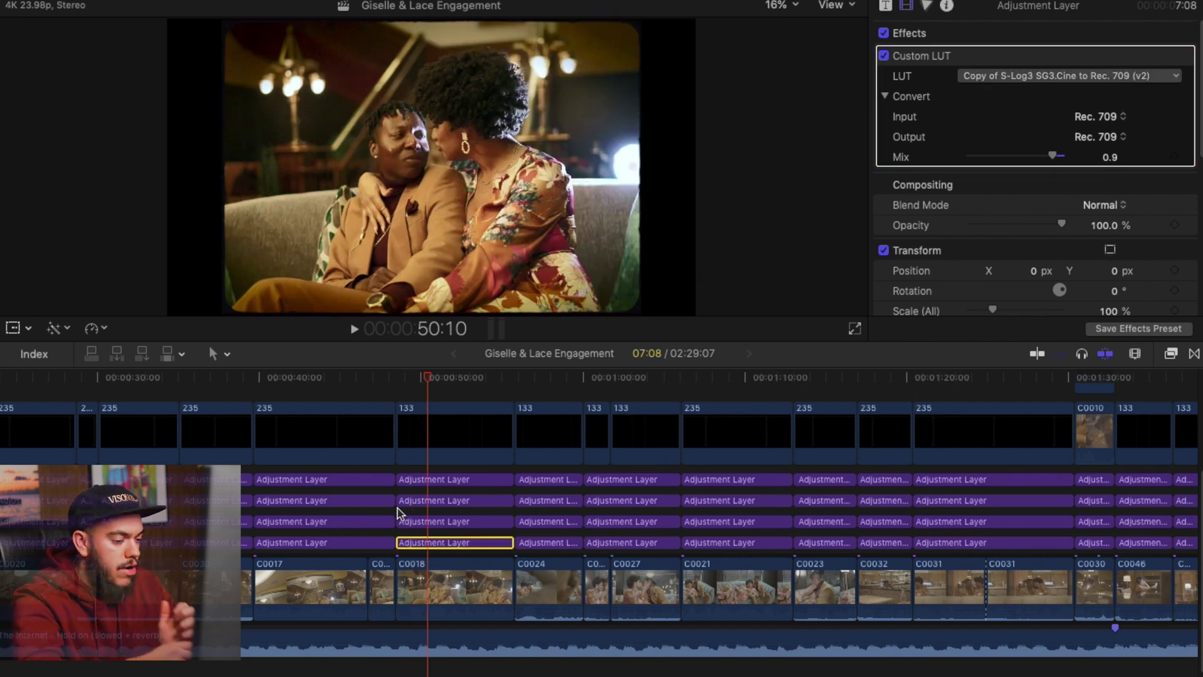
Step: Review the stacked adjustment layers above the C0018 clip one by one, ending on the lowest layer with its Custom LUT
left_click(435, 524)
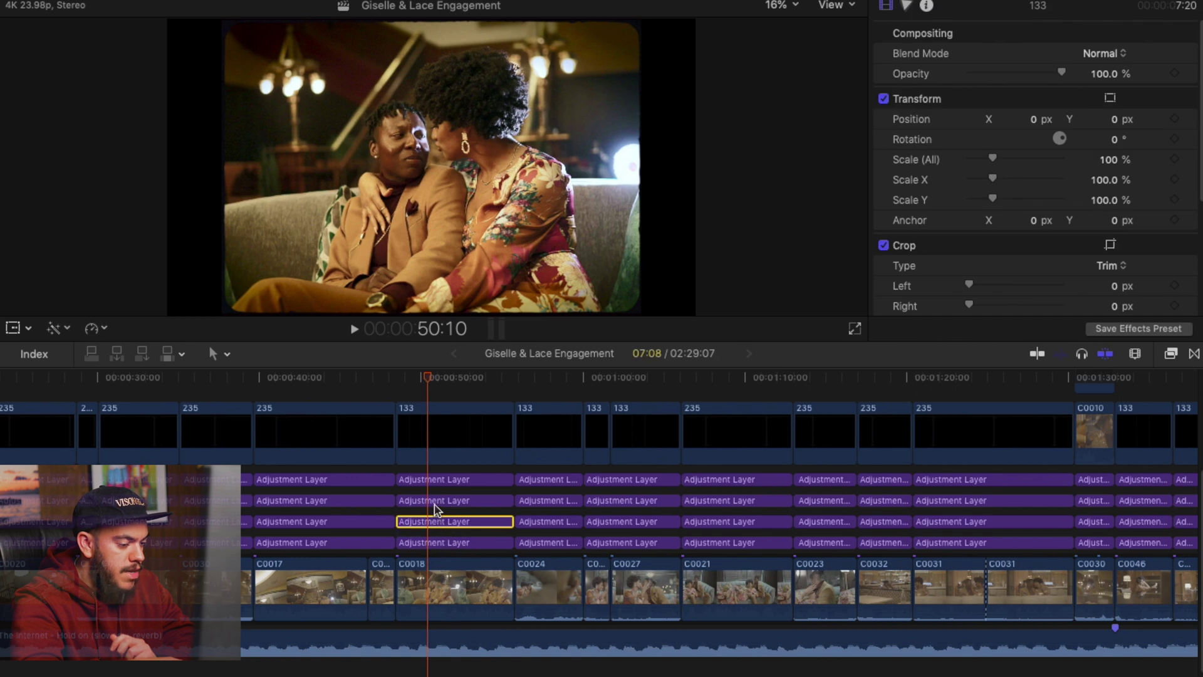
left_click(435, 501)
left_click(434, 481)
left_click(431, 543)
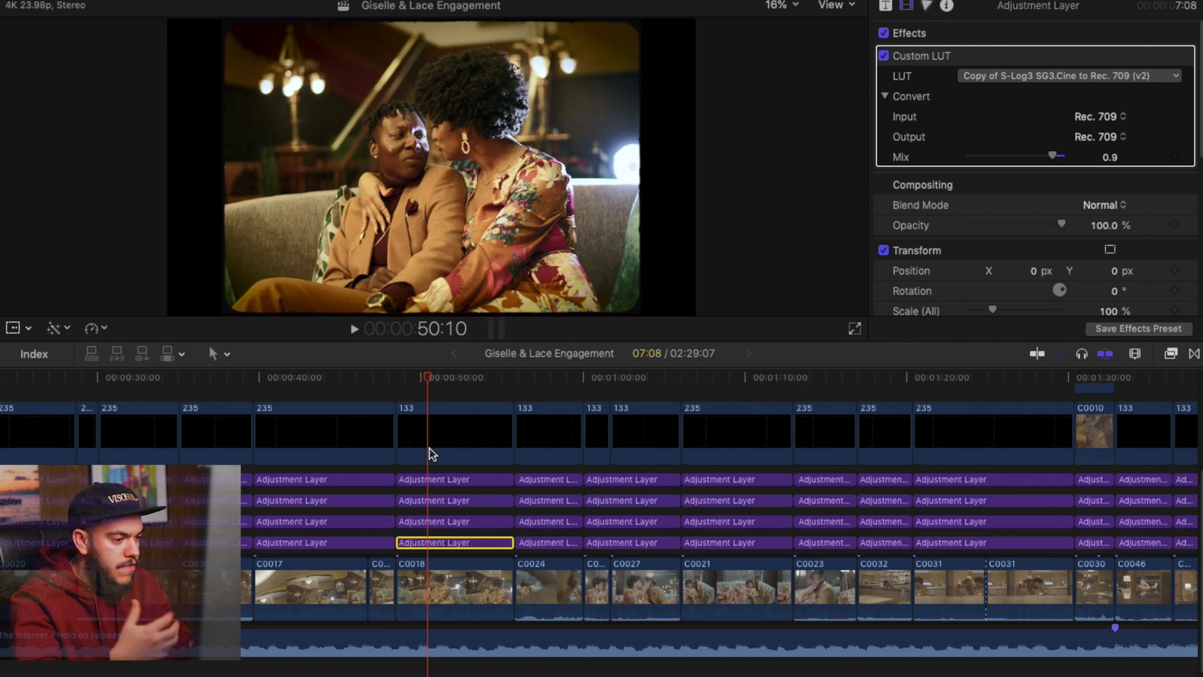
Step: Copy the C0018 clip and paste the duplicate directly after the original, before C0024
left_click(442, 594)
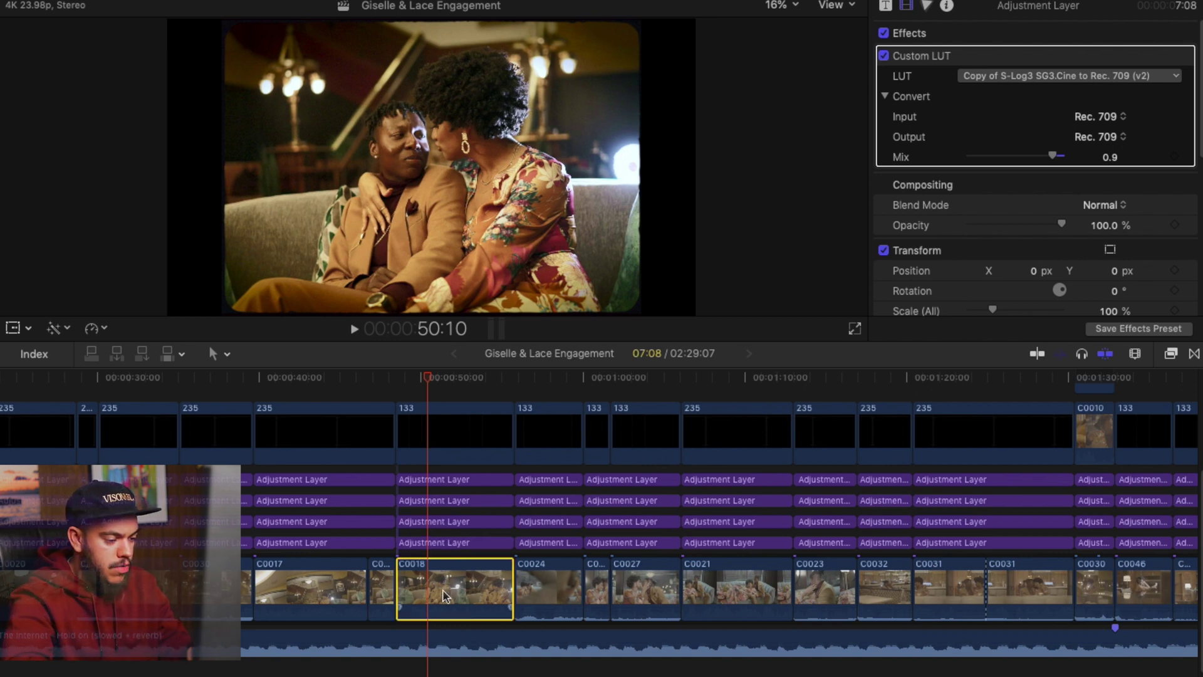
left_click(516, 376)
key("super+v")
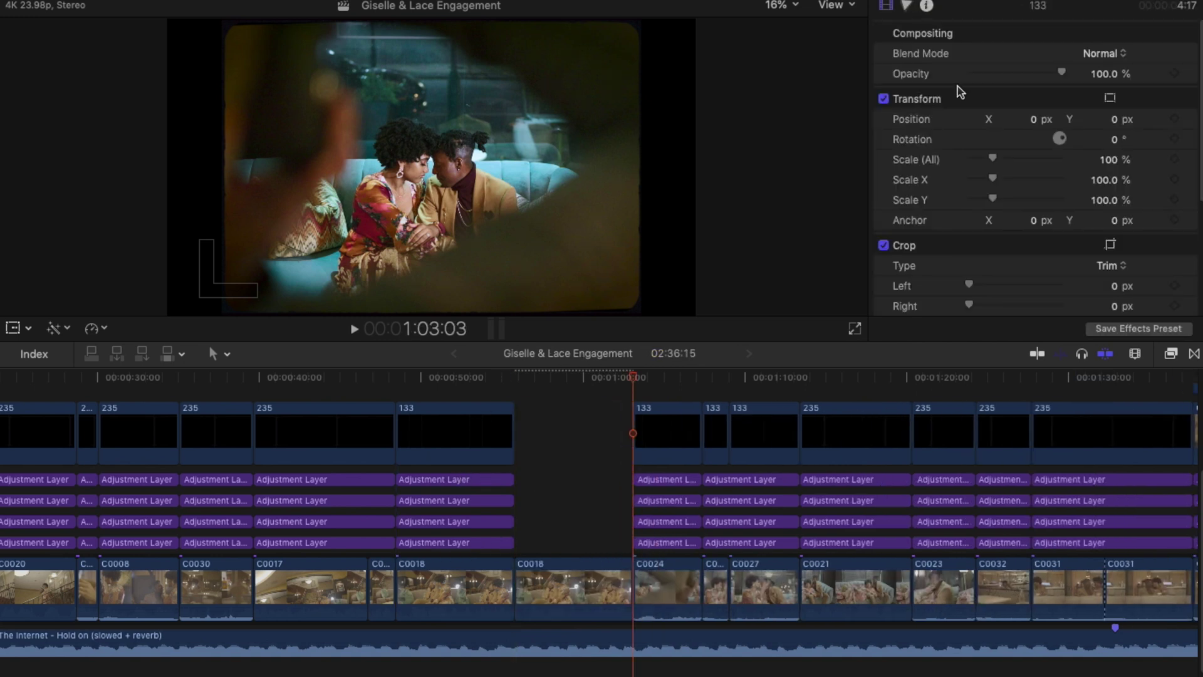
key("ctrl+super+1")
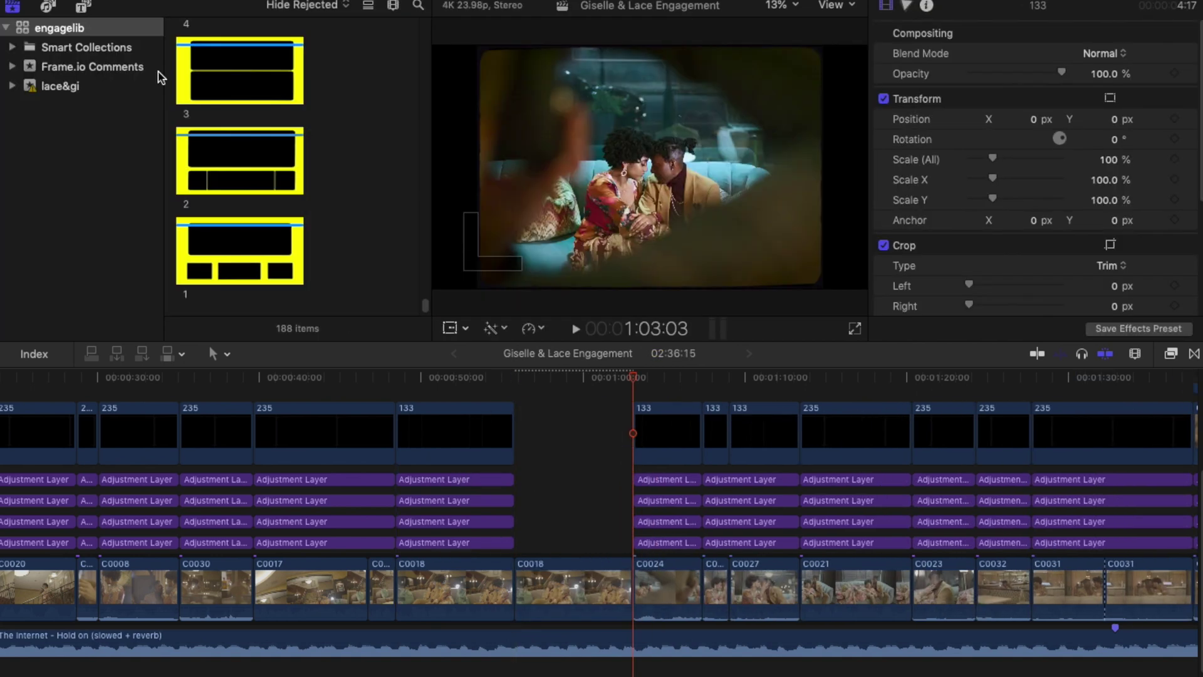
left_click(83, 6)
left_click(113, 49)
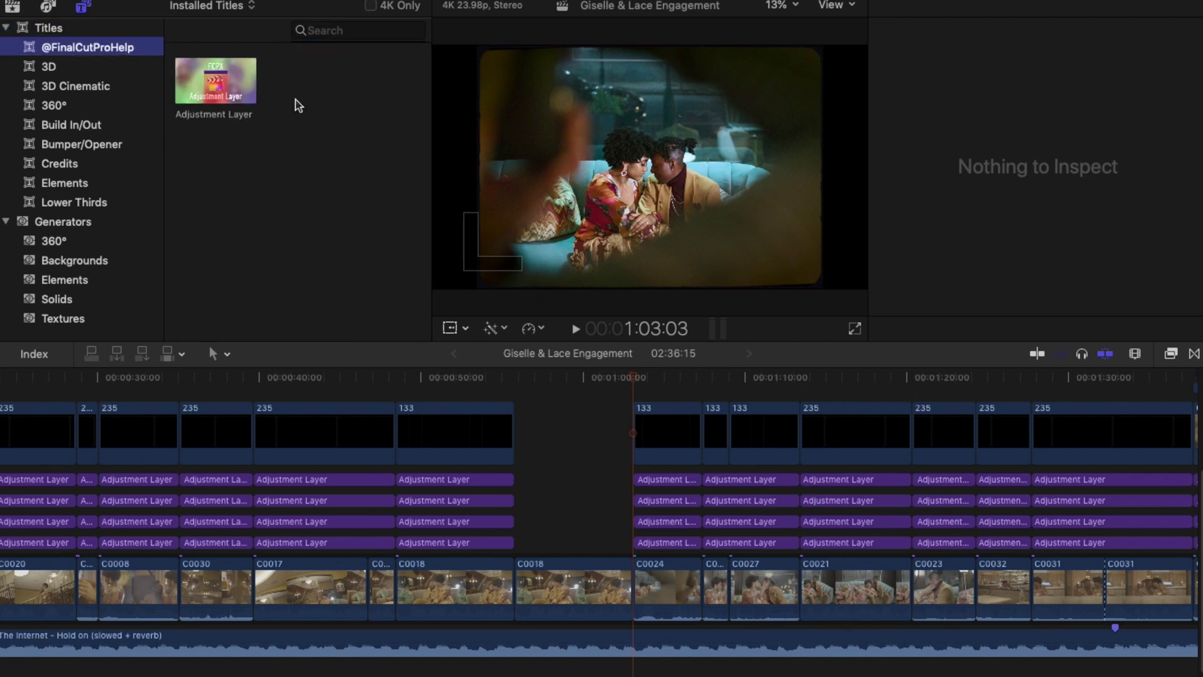
left_click_drag(198, 89, 572, 550)
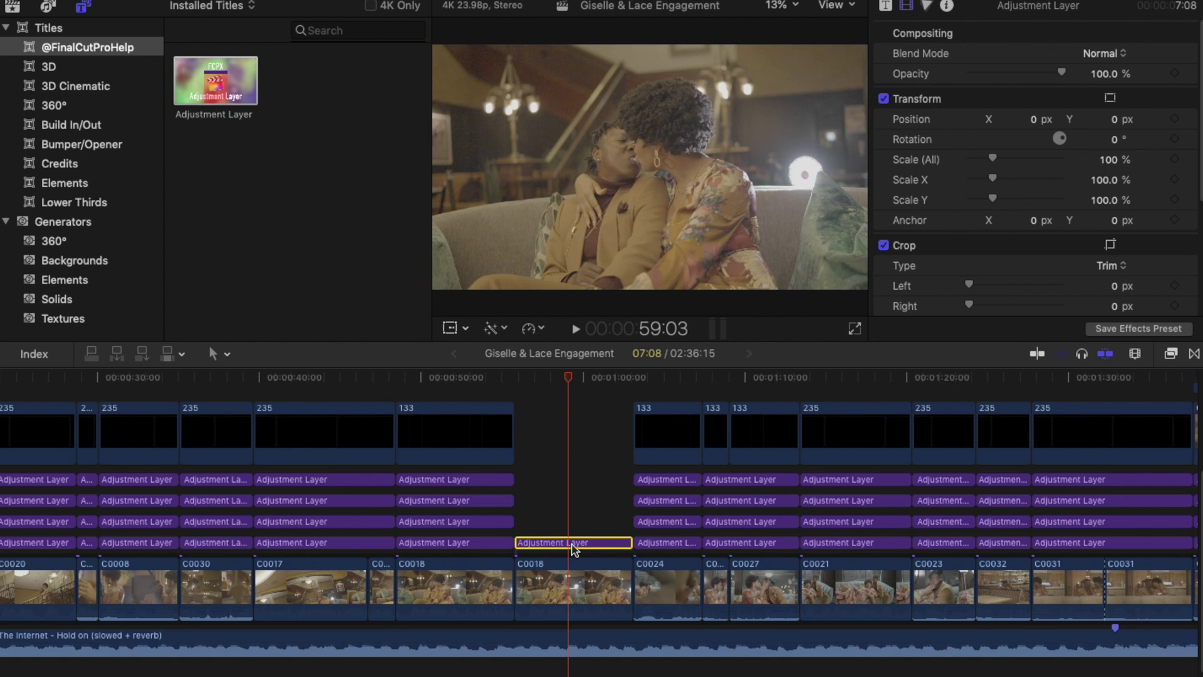
Step: Apply the Custom LUT color effect to the new adjustment layer and choose Copy of S-Log3 SG3.Cine to Rec. 709 (v2)
left_click(1172, 354)
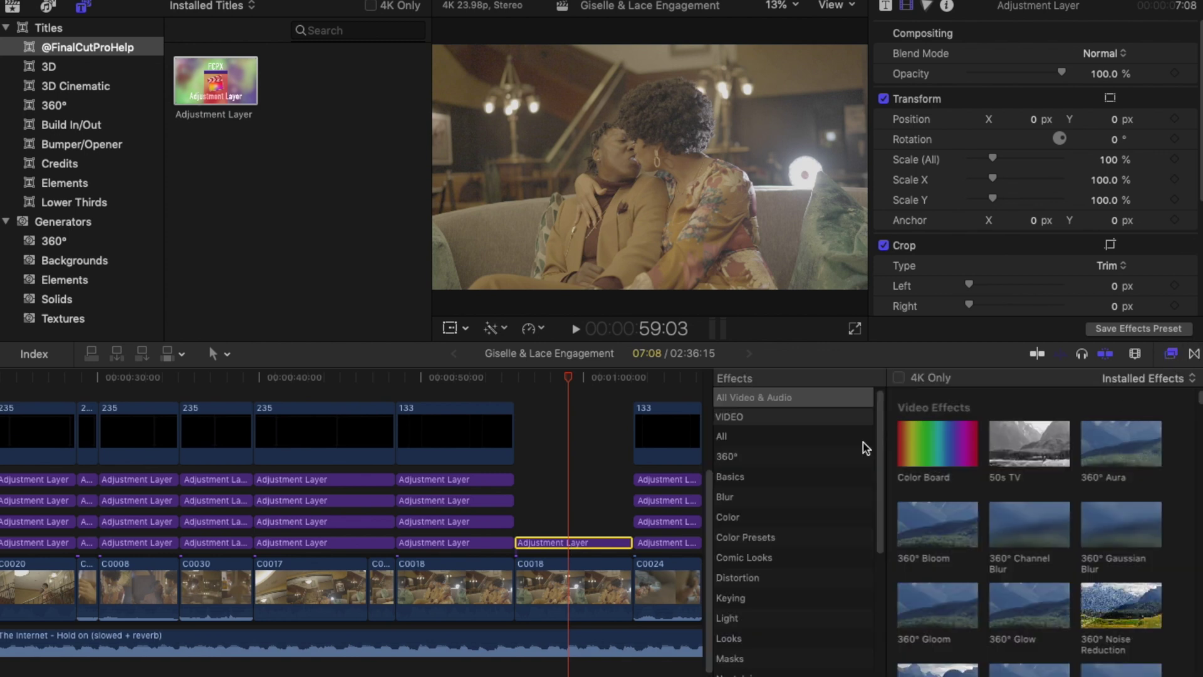
left_click(775, 517)
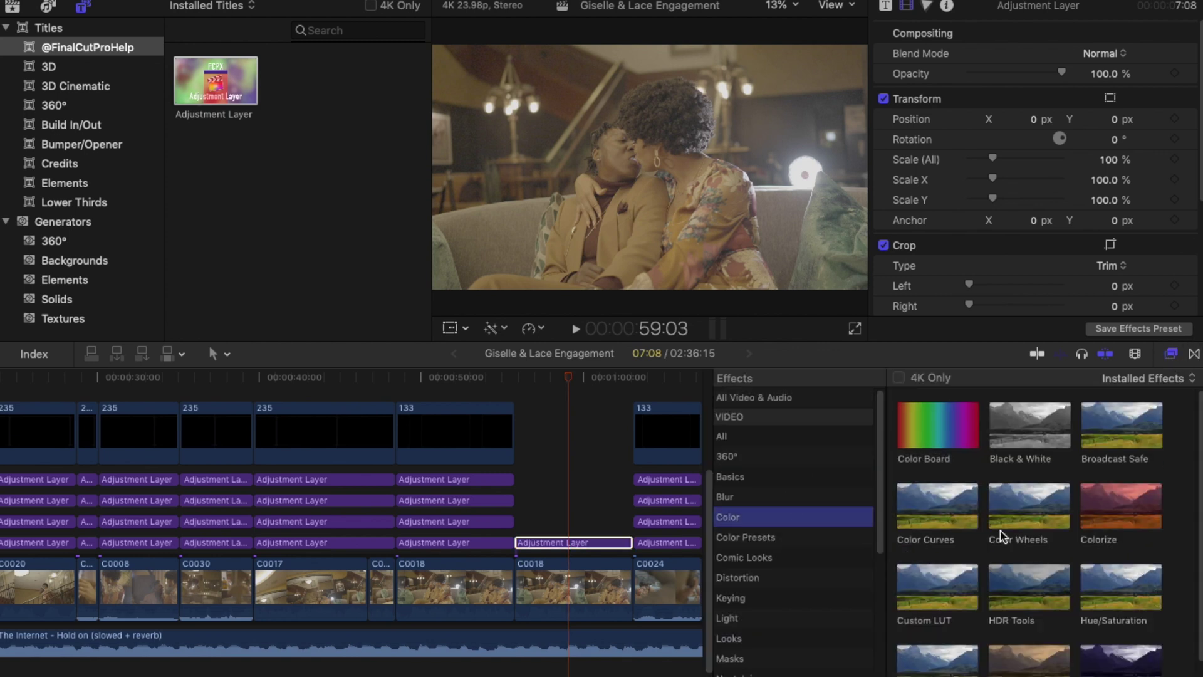
left_click_drag(966, 588, 592, 546)
left_click(1172, 355)
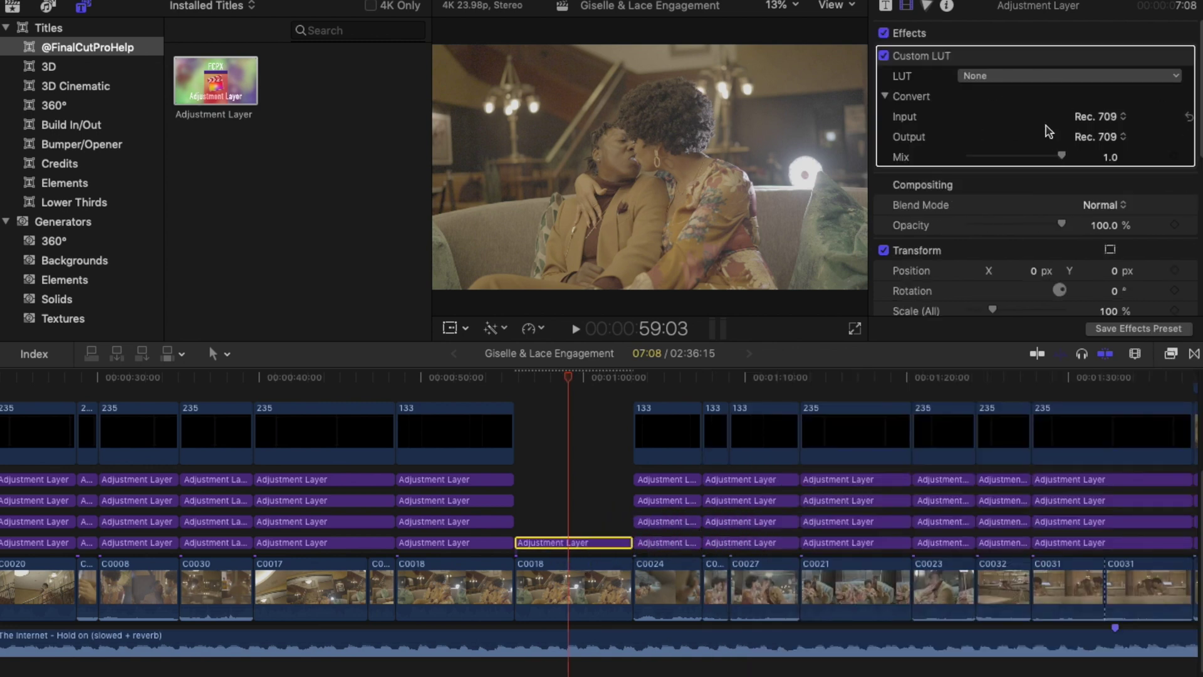
left_click(1058, 76)
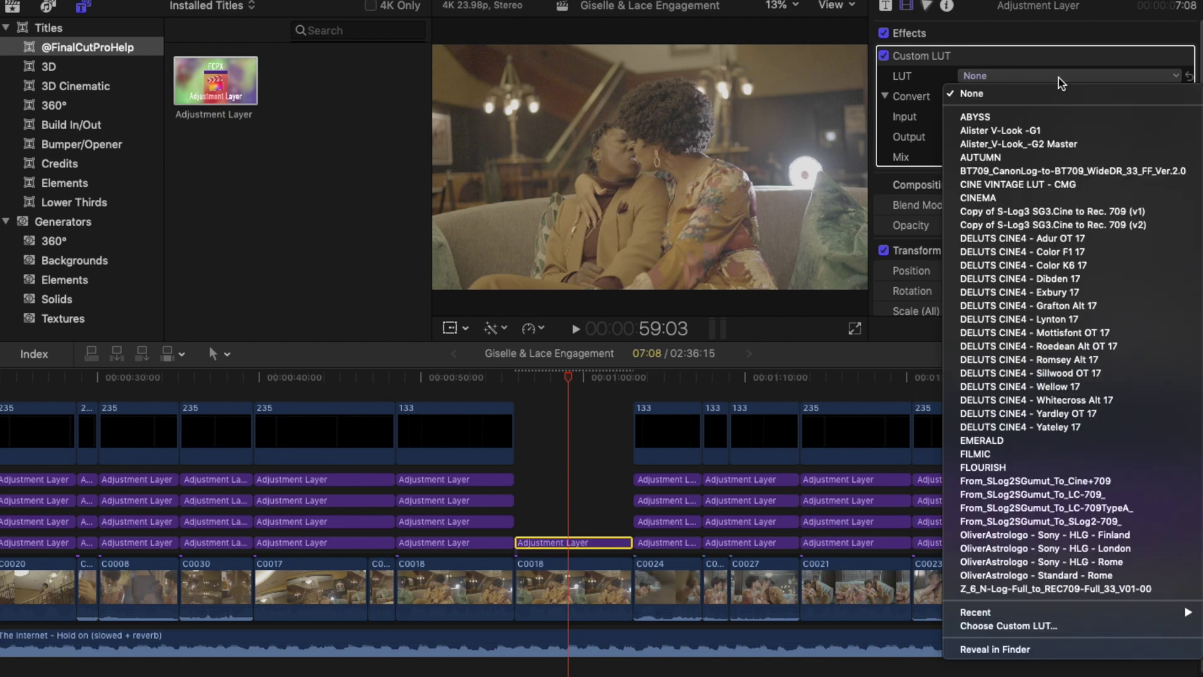
left_click(1069, 220)
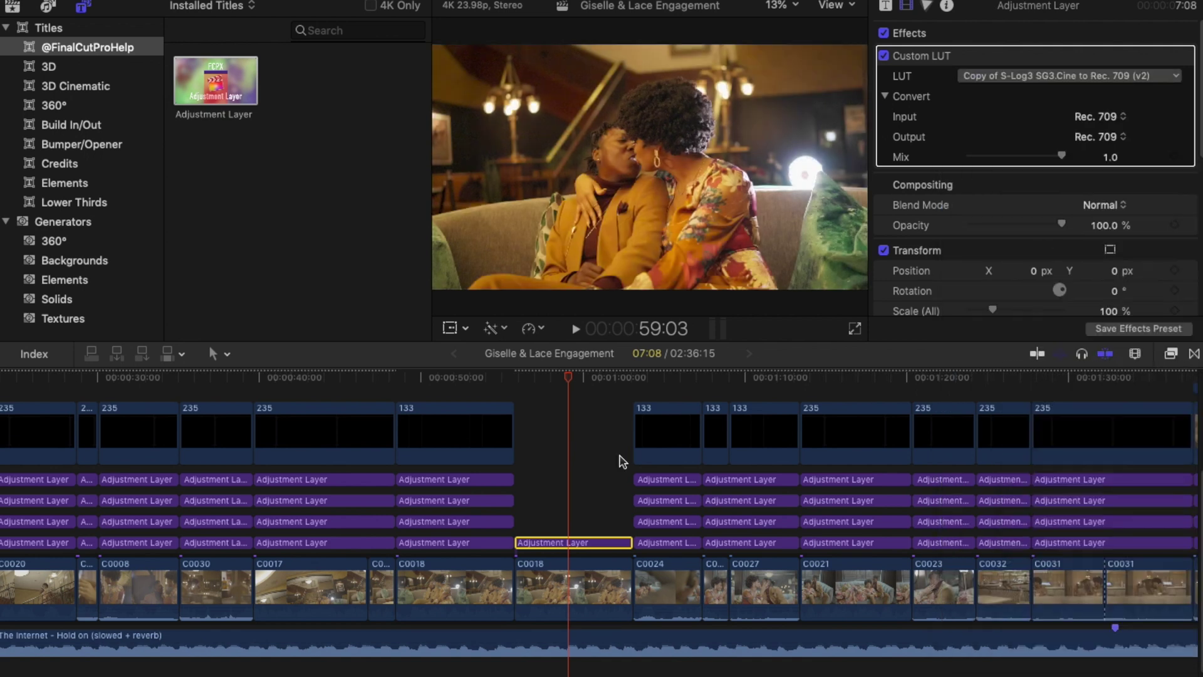
Step: Stack a second adjustment layer above the LUT layer and show its color corrections beside the video scopes, with the browser hidden
left_click_drag(564, 543, 564, 521)
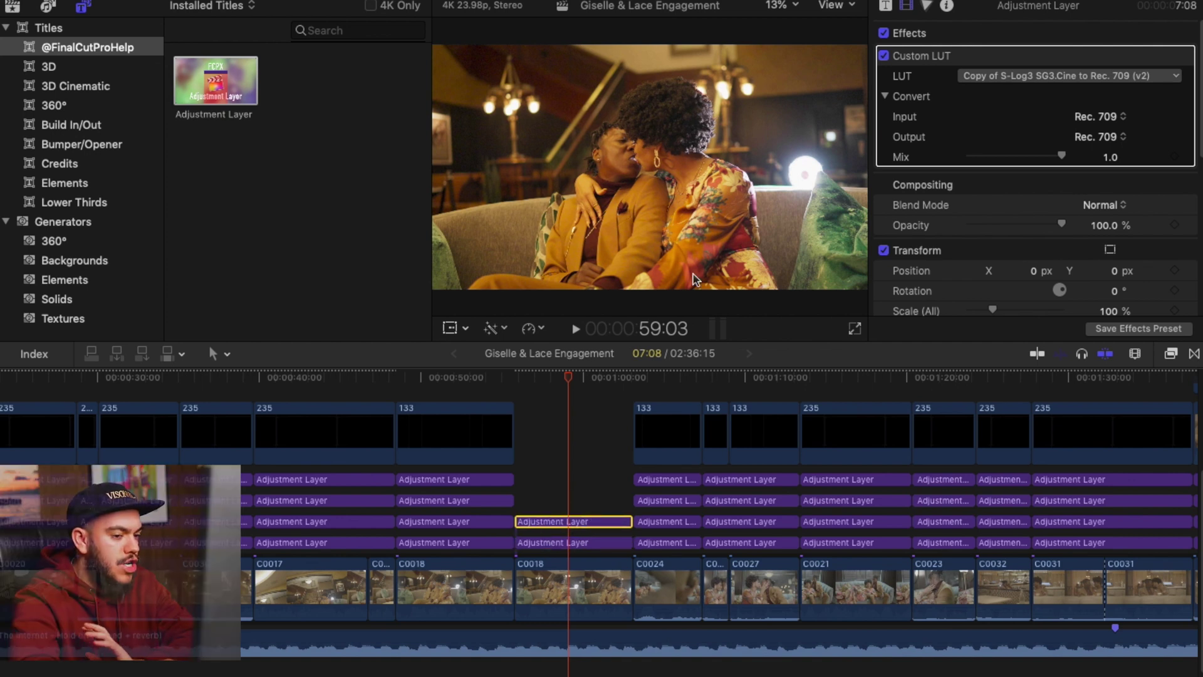
left_click(926, 8)
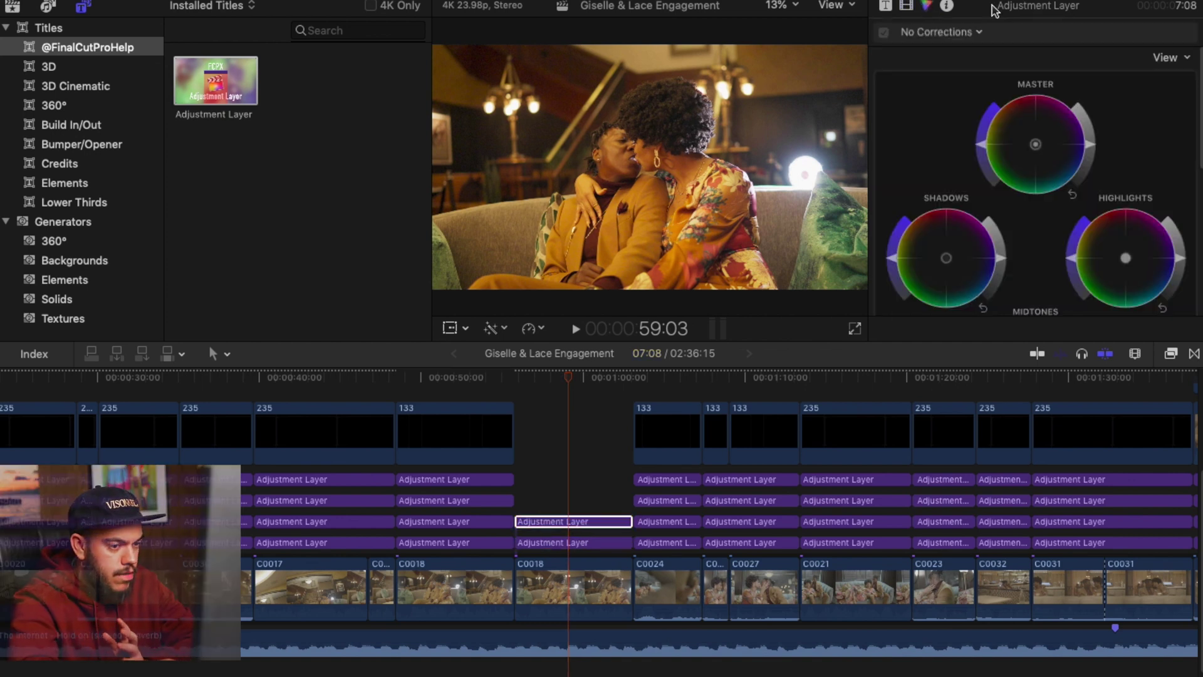
left_click(835, 5)
left_click(856, 38)
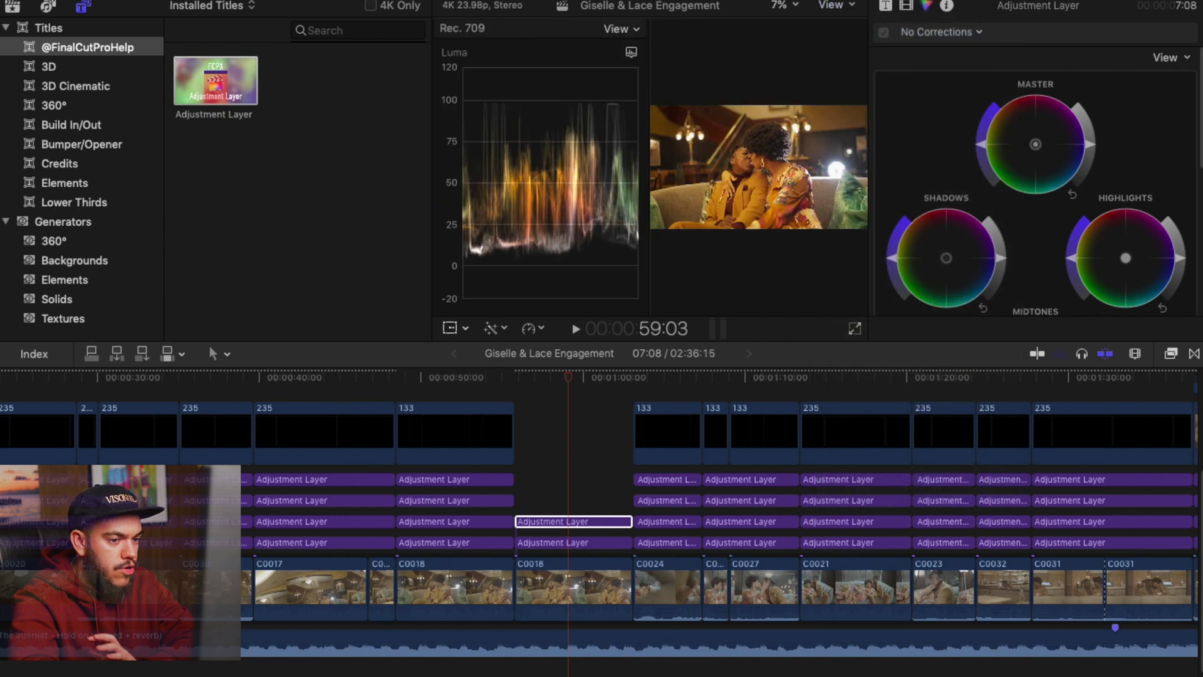
key("ctrl+super+1")
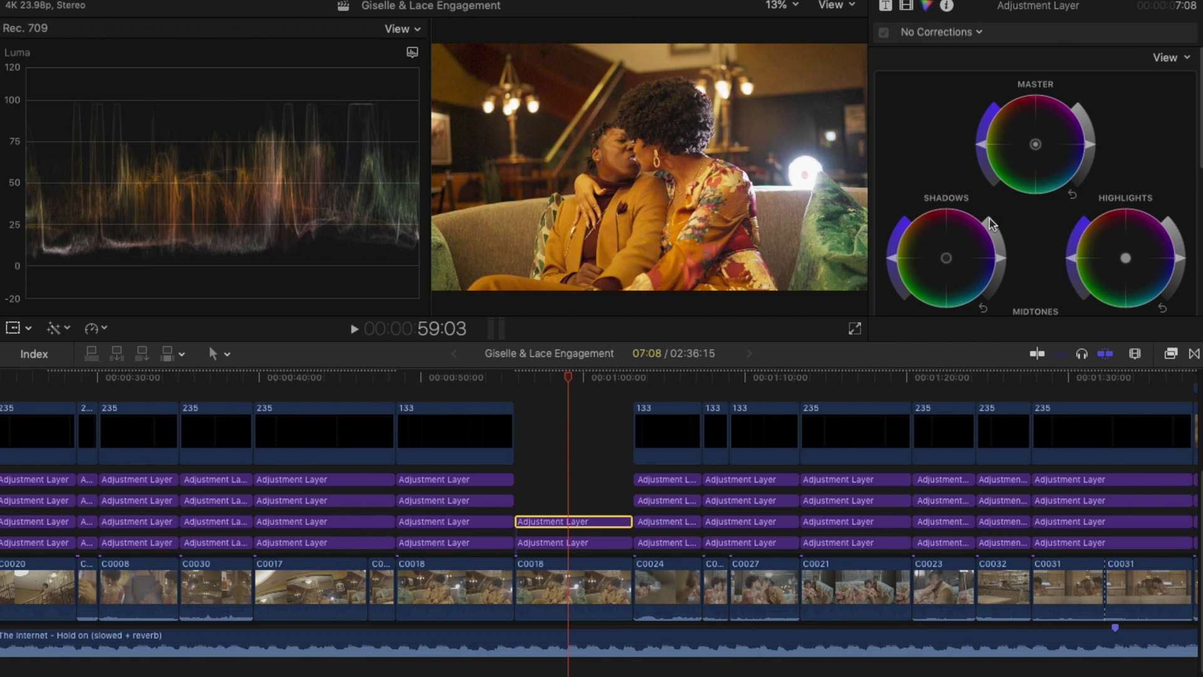
Step: Lower the shadows and slightly raise the highlights with Color Wheels on the second adjustment layer, checking the levels on the luma waveform
scroll(1051, 245, "down", 2)
scroll(1050, 244, "down", 1)
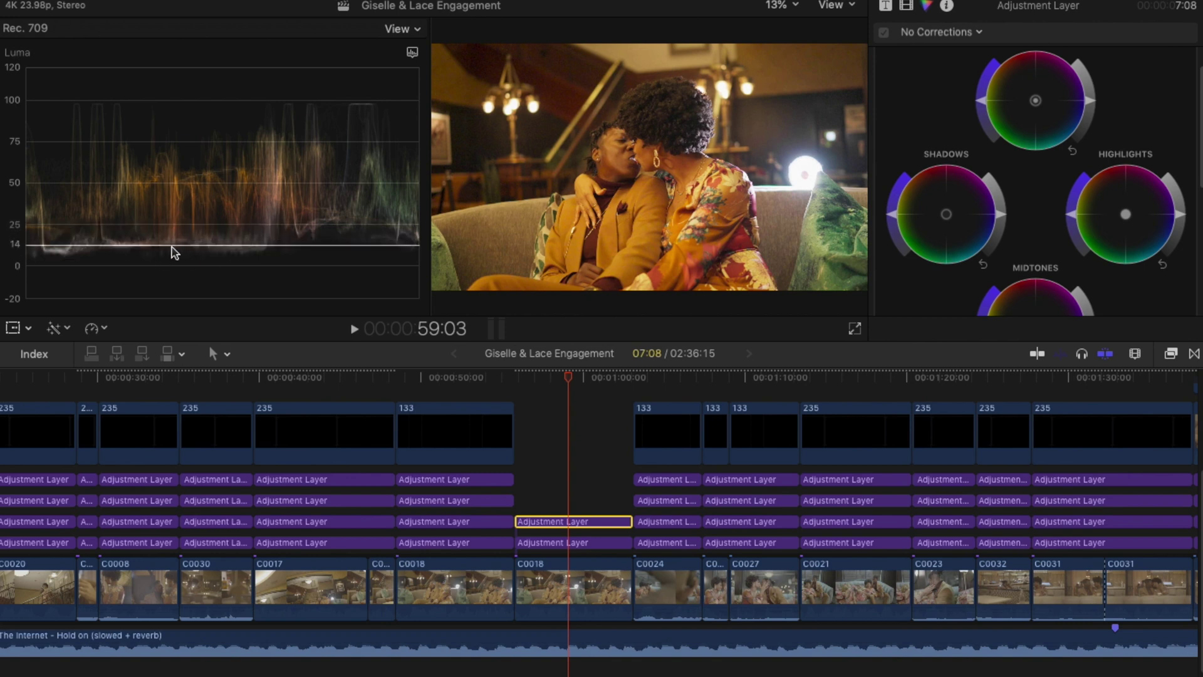
left_click(1001, 219)
left_click_drag(1001, 220, 1007, 230)
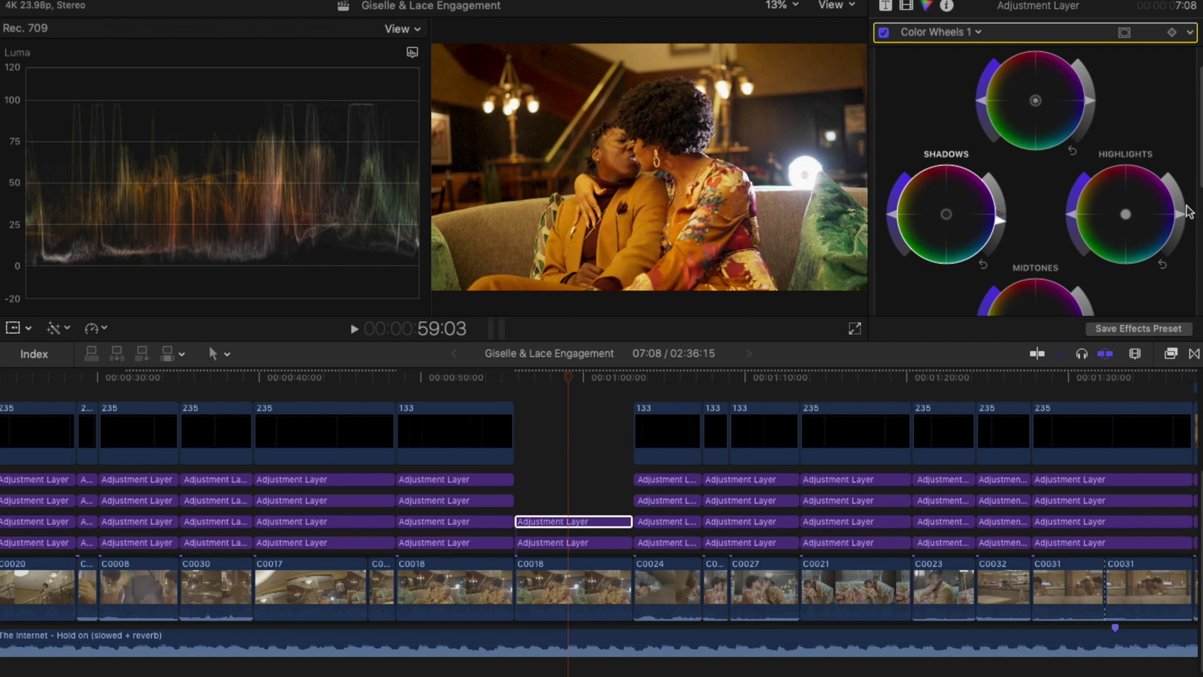
left_click_drag(1181, 215, 1181, 215)
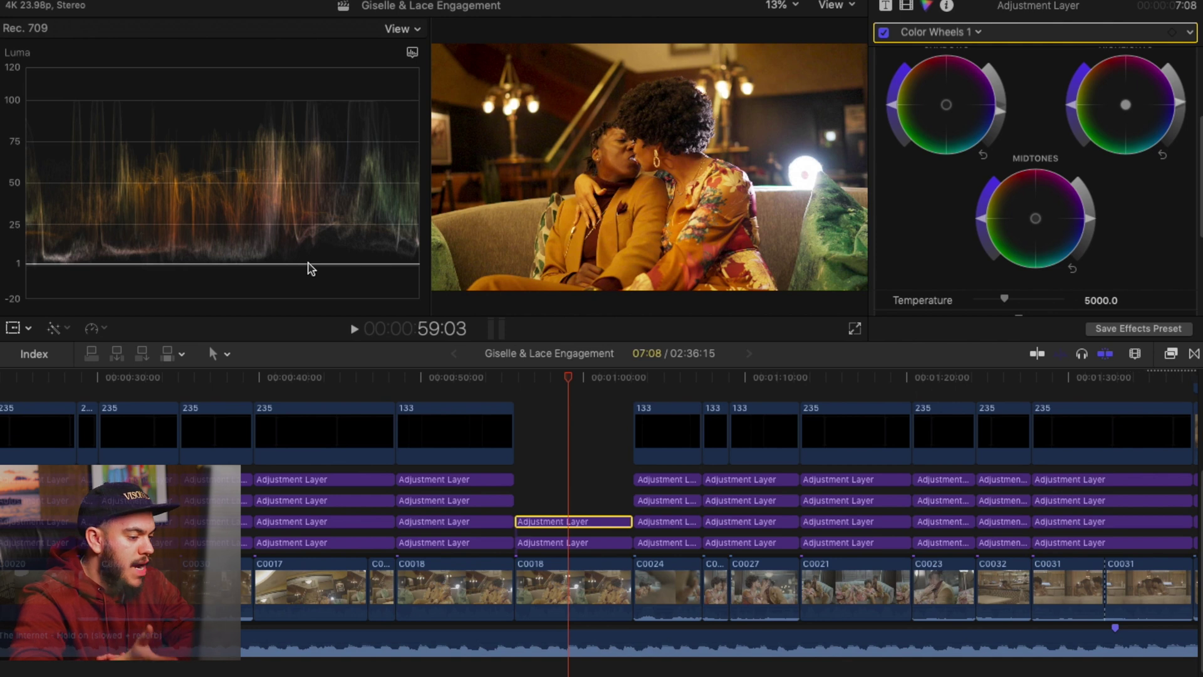
left_click_drag(312, 268, 306, 111)
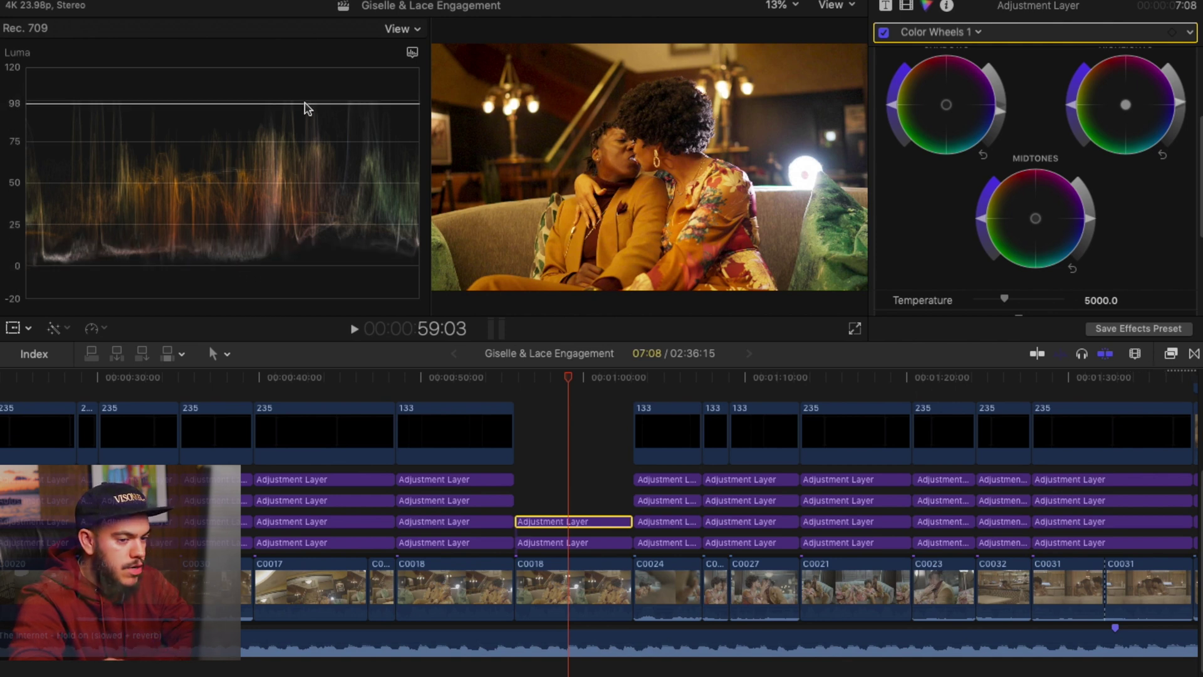
scroll(1132, 186, "down", 3)
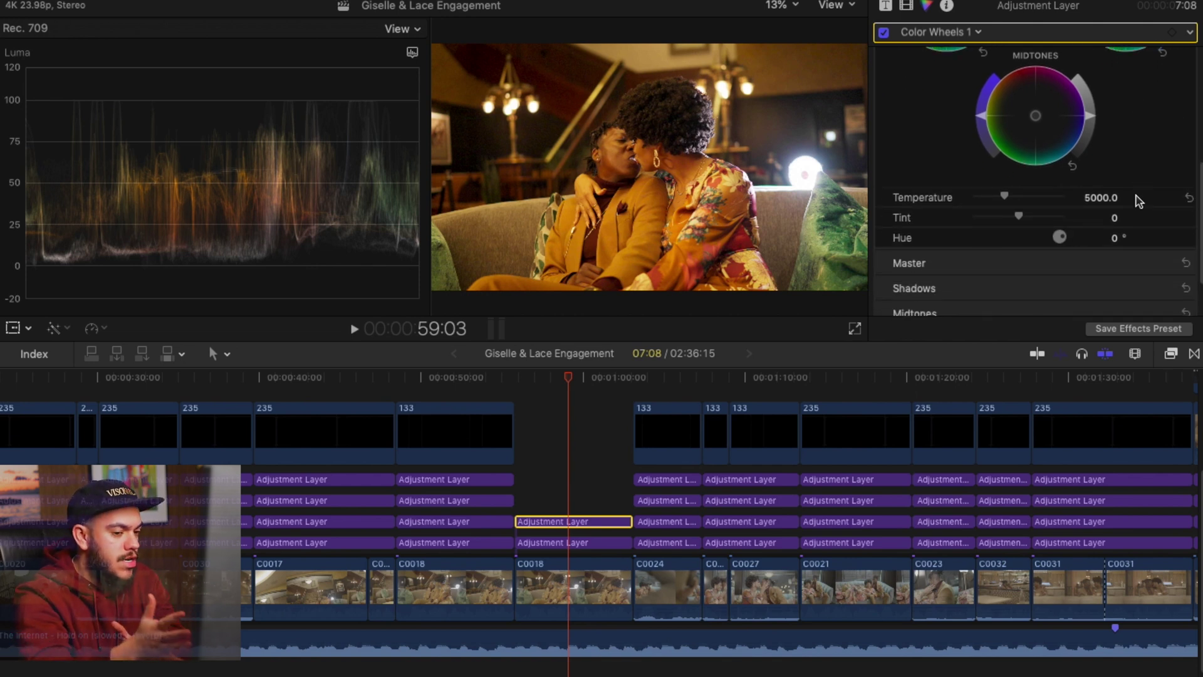
scroll(1139, 201, "down", 2)
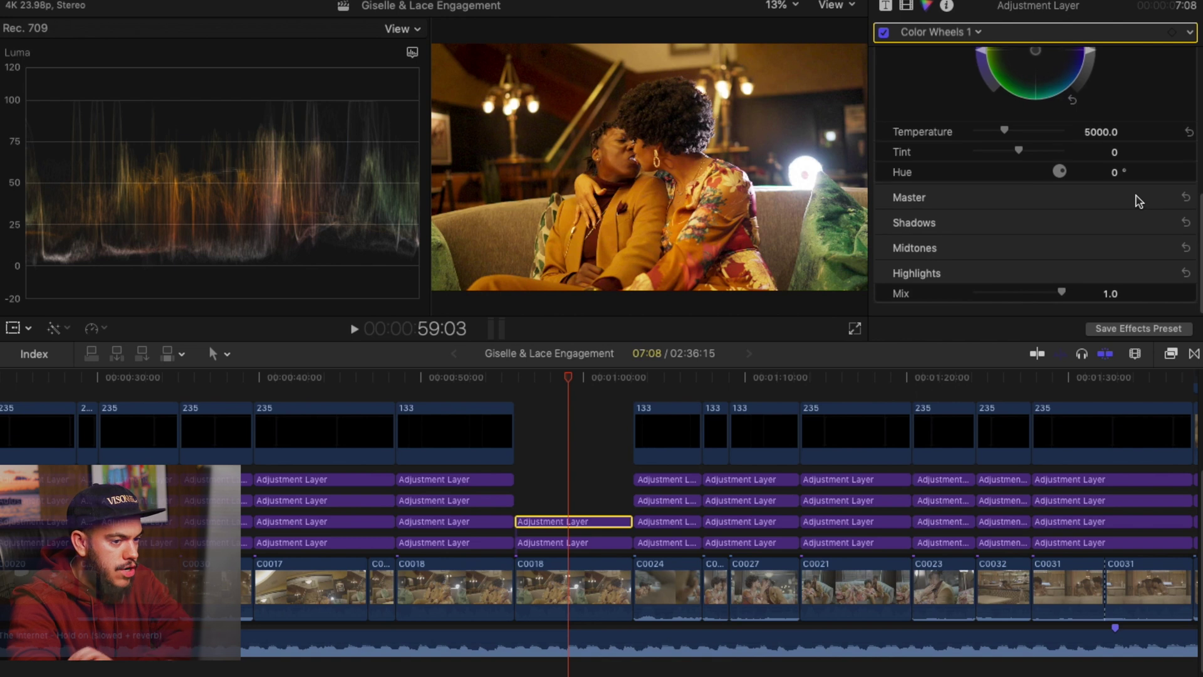
scroll(1140, 201, "up", 6)
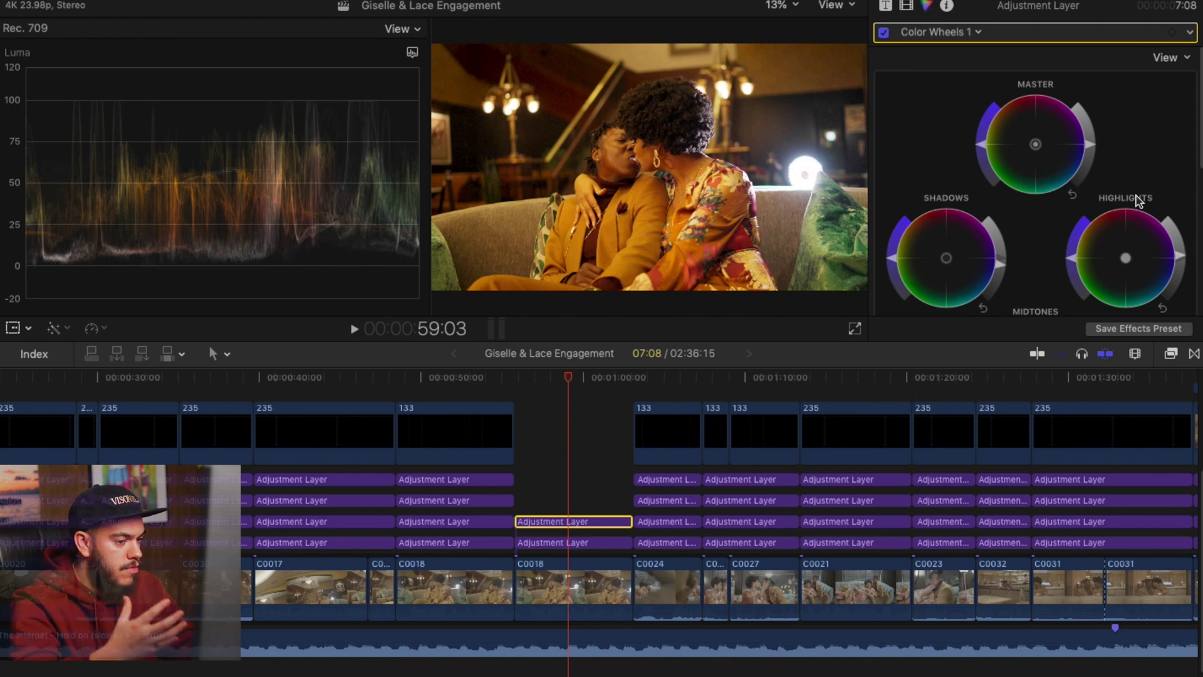
Step: Add a third adjustment layer above the second one and trim it to the duplicated C0018 clip's length
key("super+alt+1")
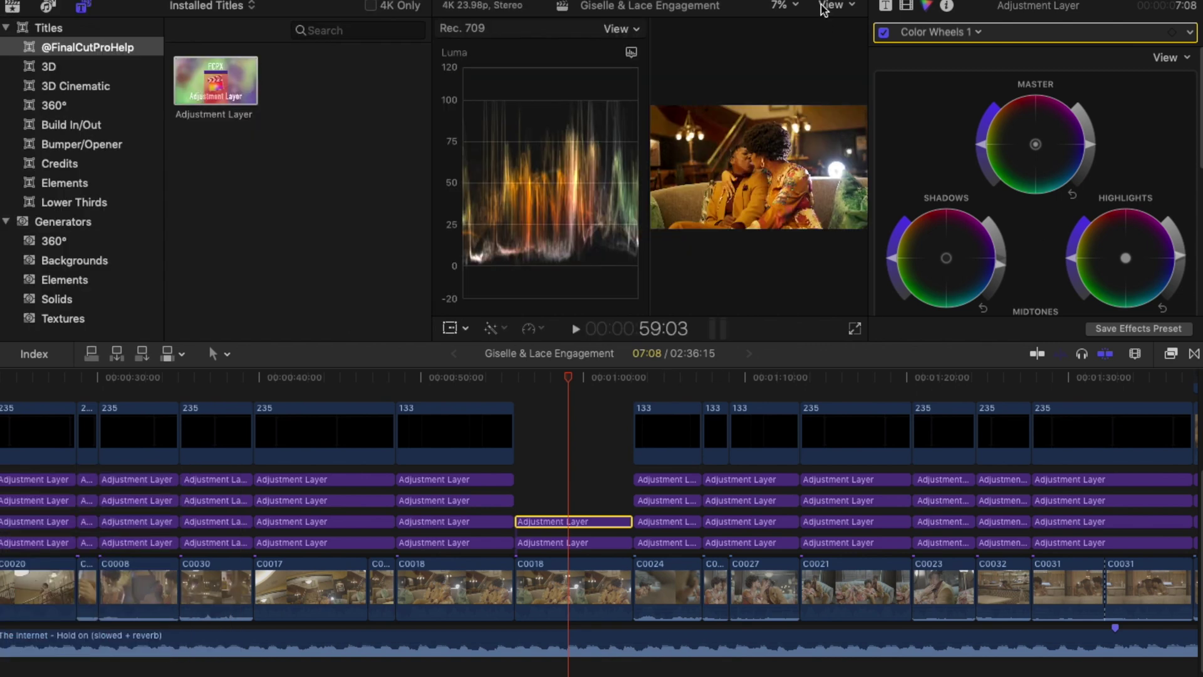
left_click_drag(210, 88, 526, 387)
left_click_drag(671, 384, 630, 389)
key("super+7")
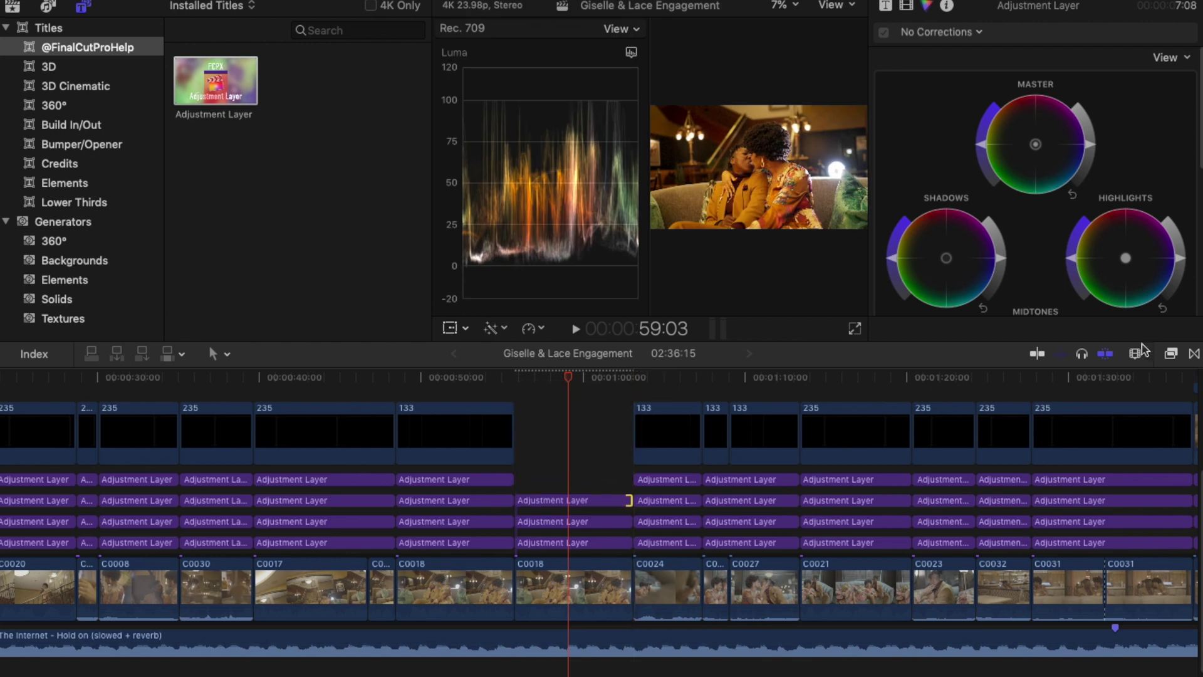
Step: Apply the Color Curves effect to the third adjustment layer, and hide the media and effects browsers
left_click(1171, 355)
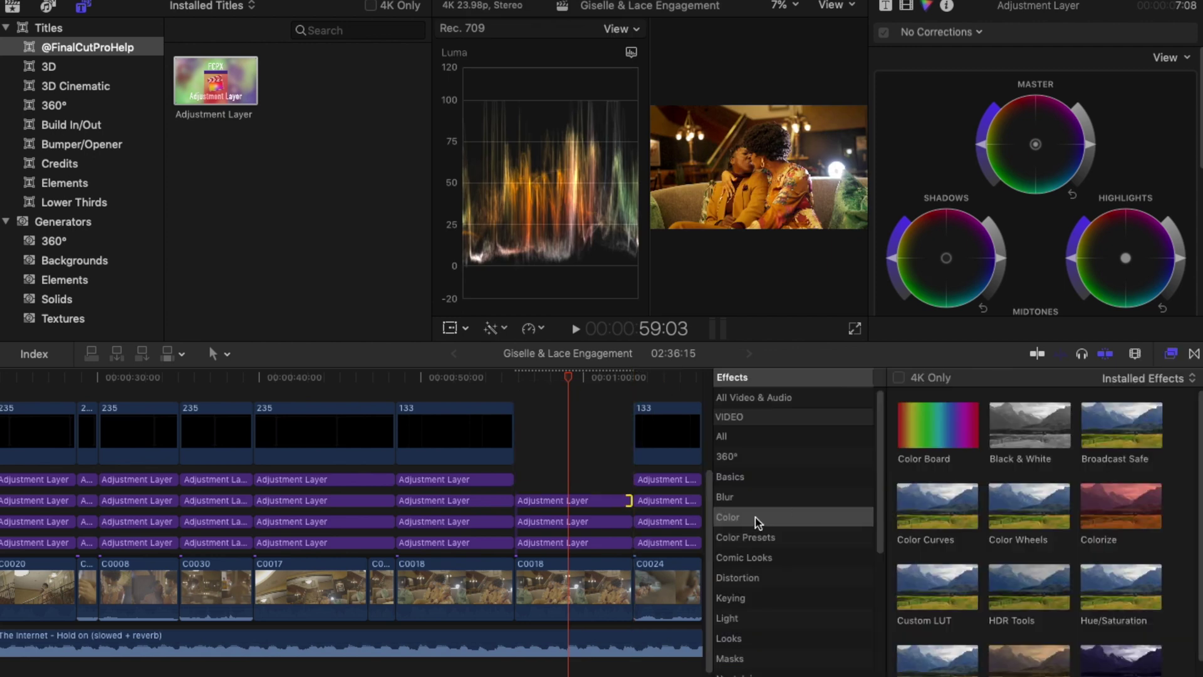
left_click_drag(922, 513, 590, 501)
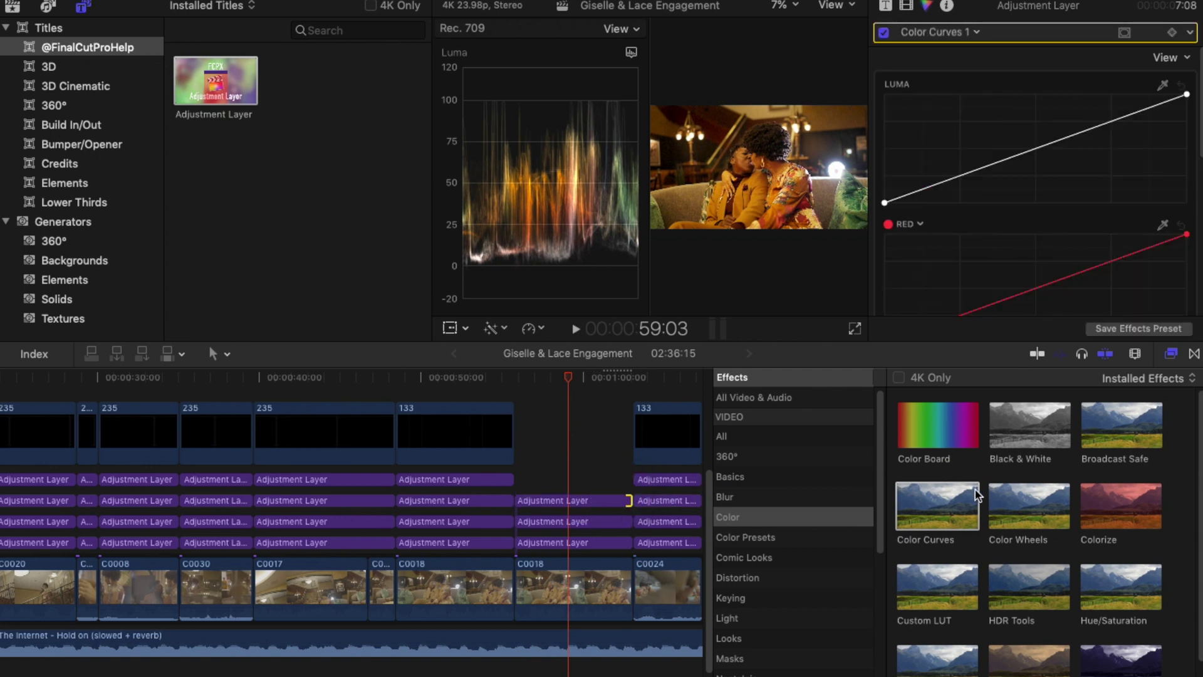
scroll(1033, 547, "down", 1)
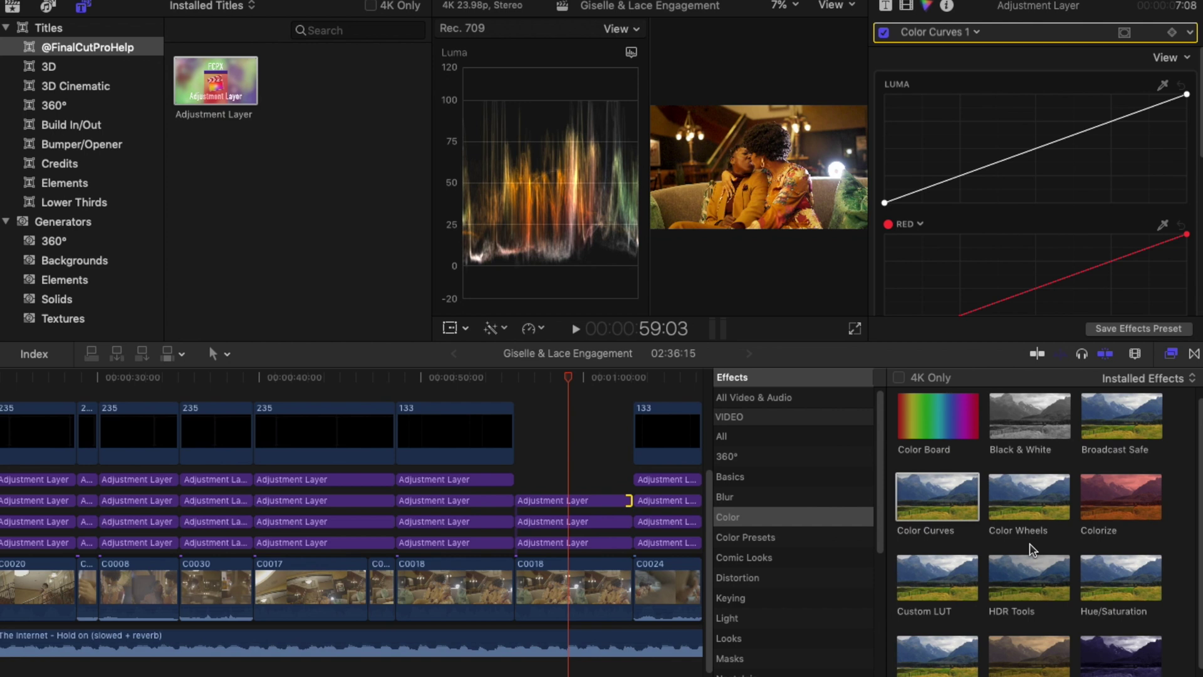
key("ctrl+super+1")
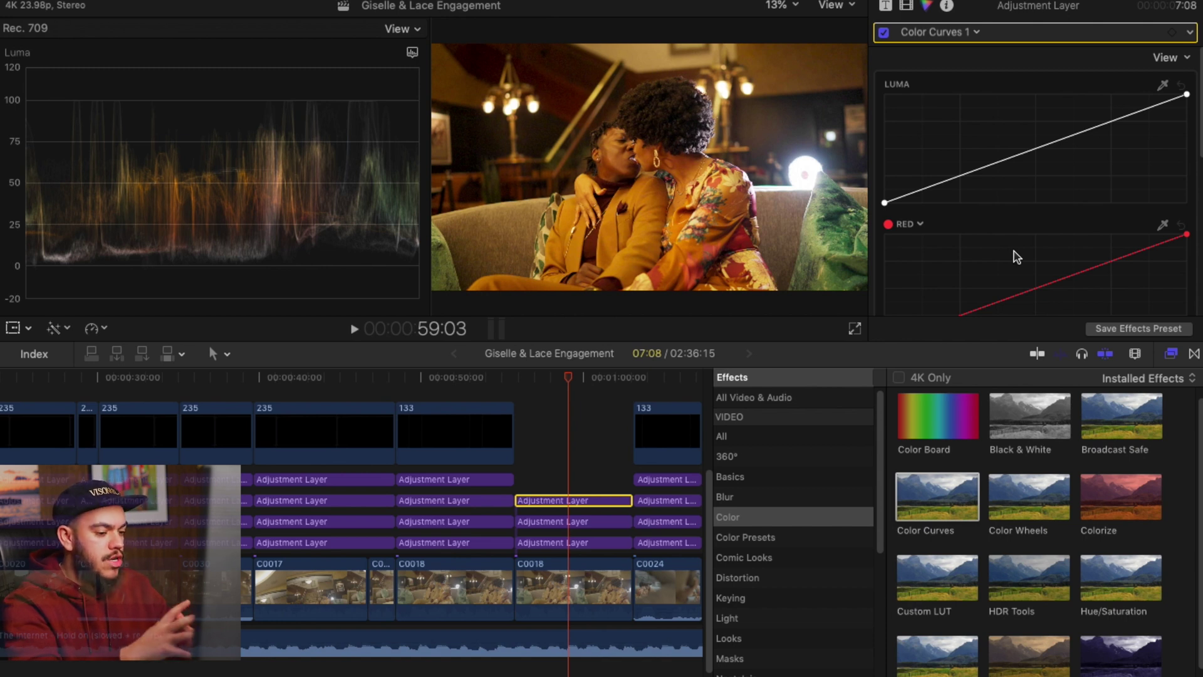
left_click(1172, 353)
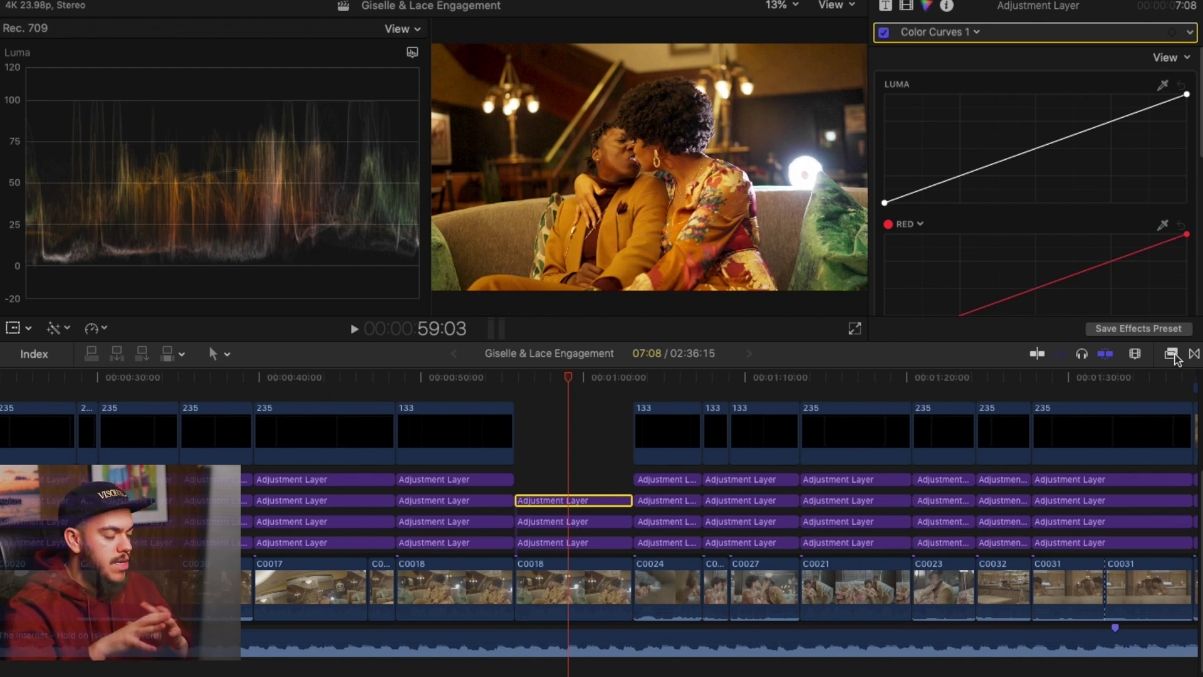
Step: Slightly lower the shadows on the third adjustment layer's Luma curve, checking the image with the correction off and on
left_click(963, 180)
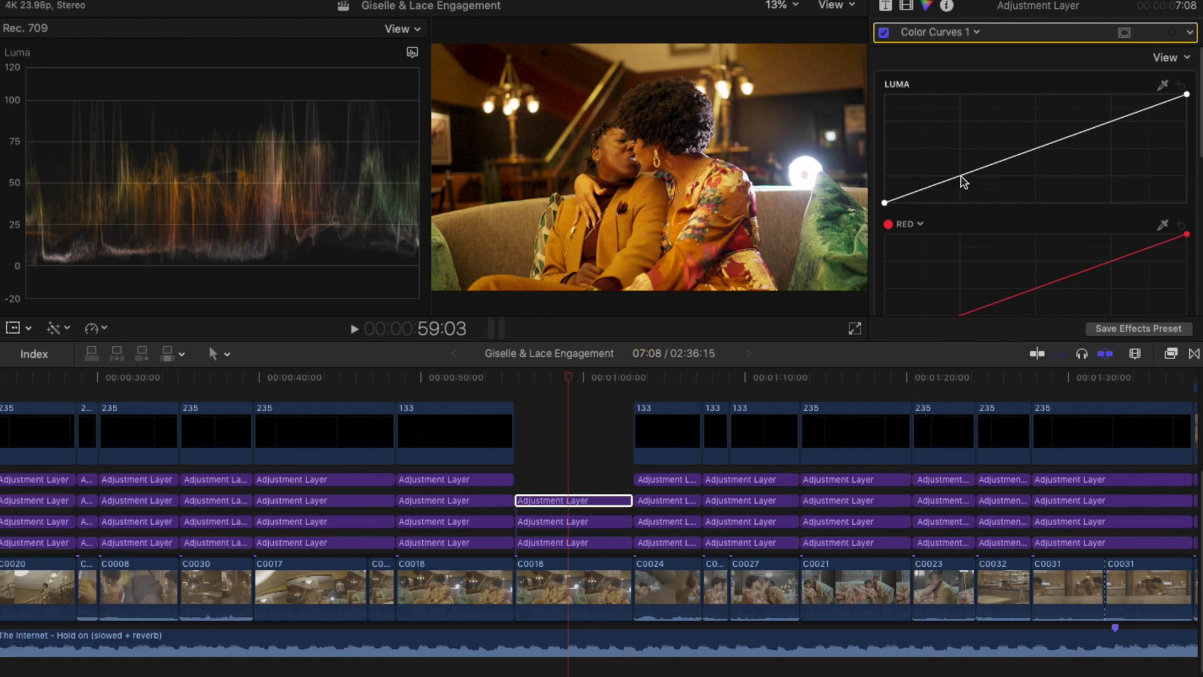
left_click(961, 177)
left_click_drag(962, 175, 962, 182)
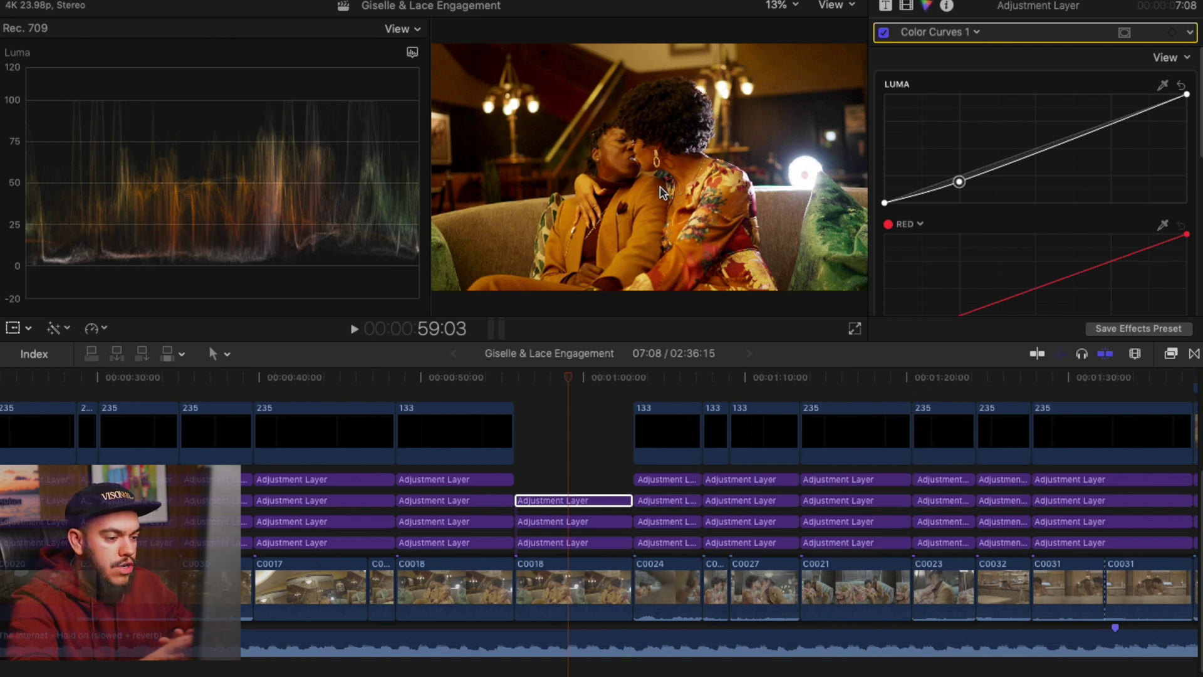
left_click(883, 33)
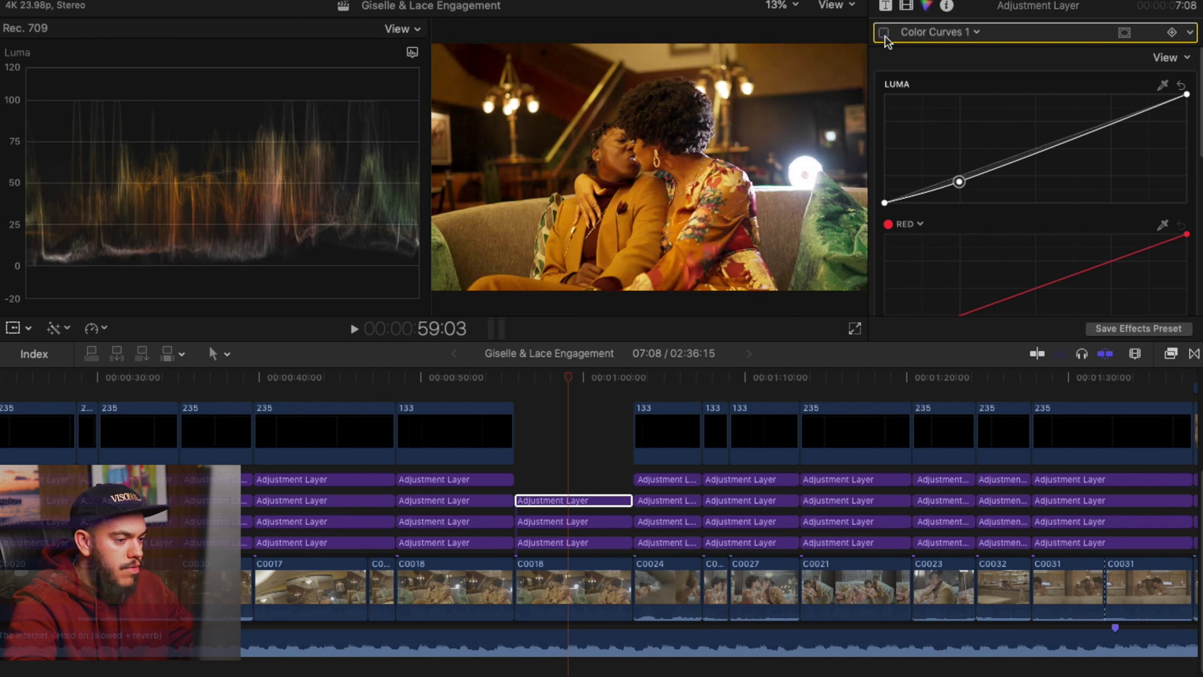
left_click(884, 33)
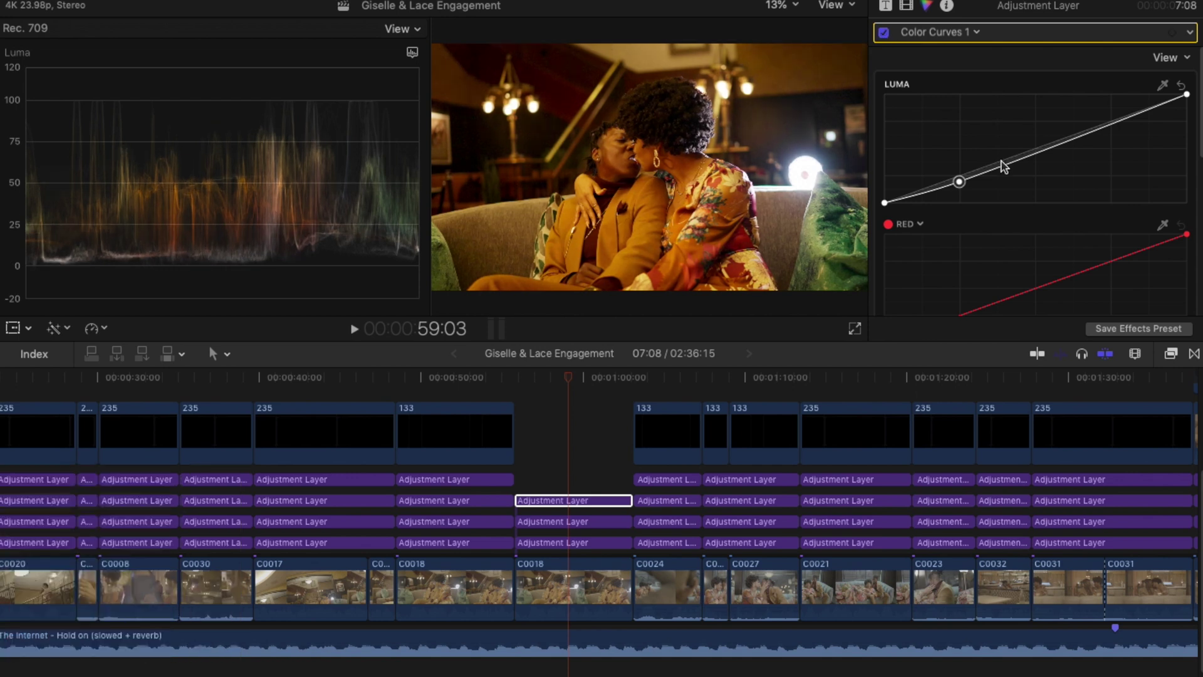
Step: Anchor the midtones on the Luma curve and slightly raise the highlights, comparing the image with the correction off and on
left_click(1038, 154)
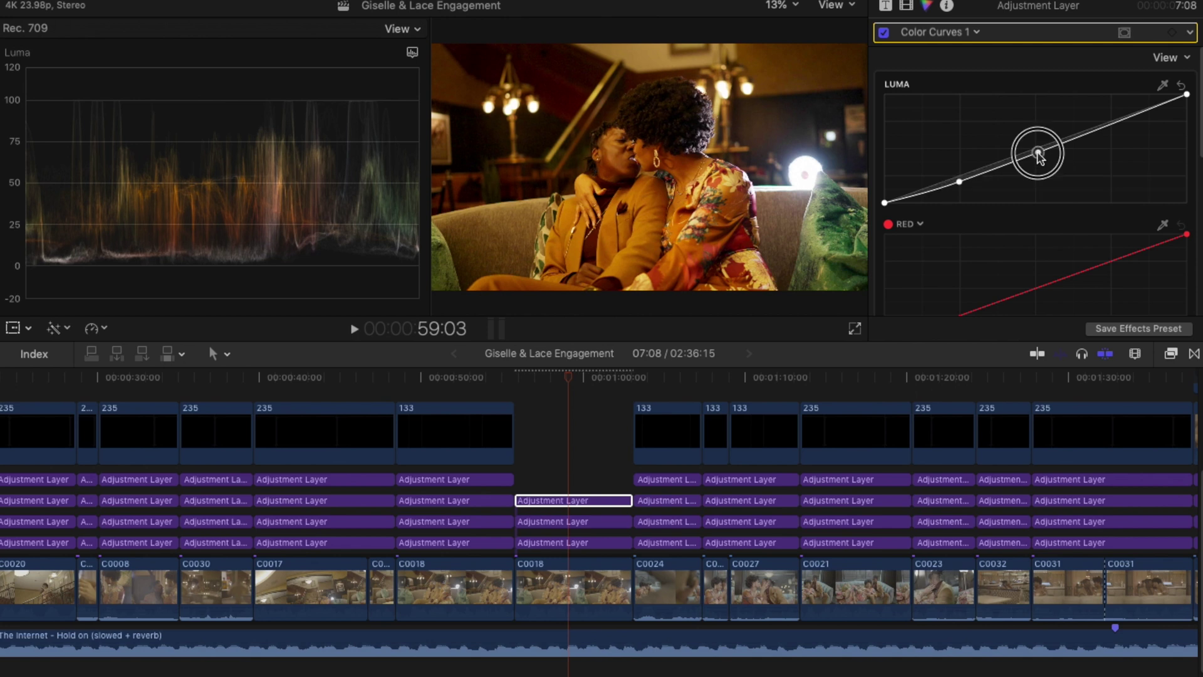
left_click_drag(1040, 158, 1040, 154)
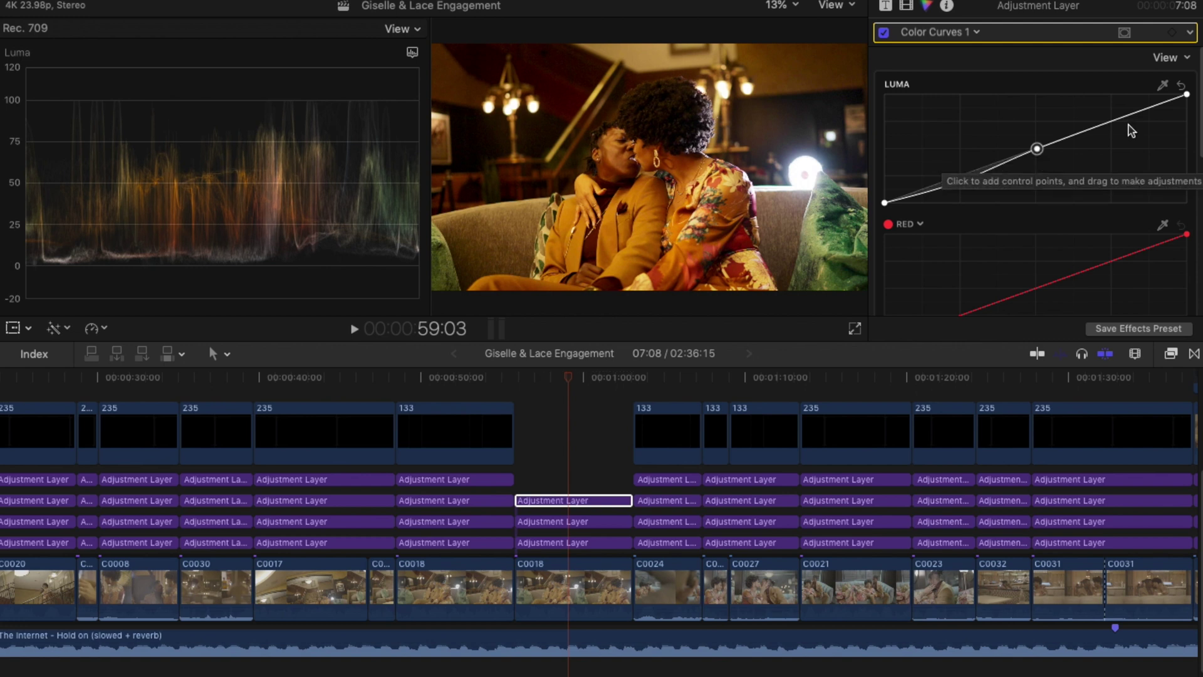
left_click(1111, 122)
left_click_drag(1112, 124, 1112, 120)
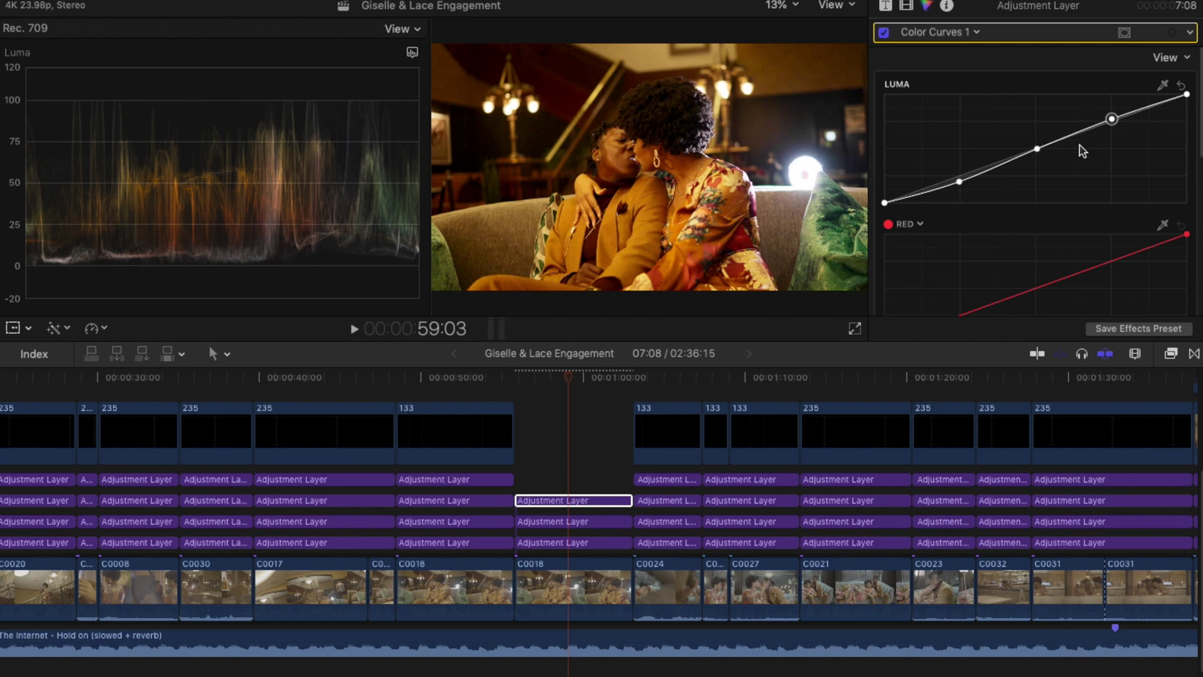
left_click(884, 33)
left_click(884, 33)
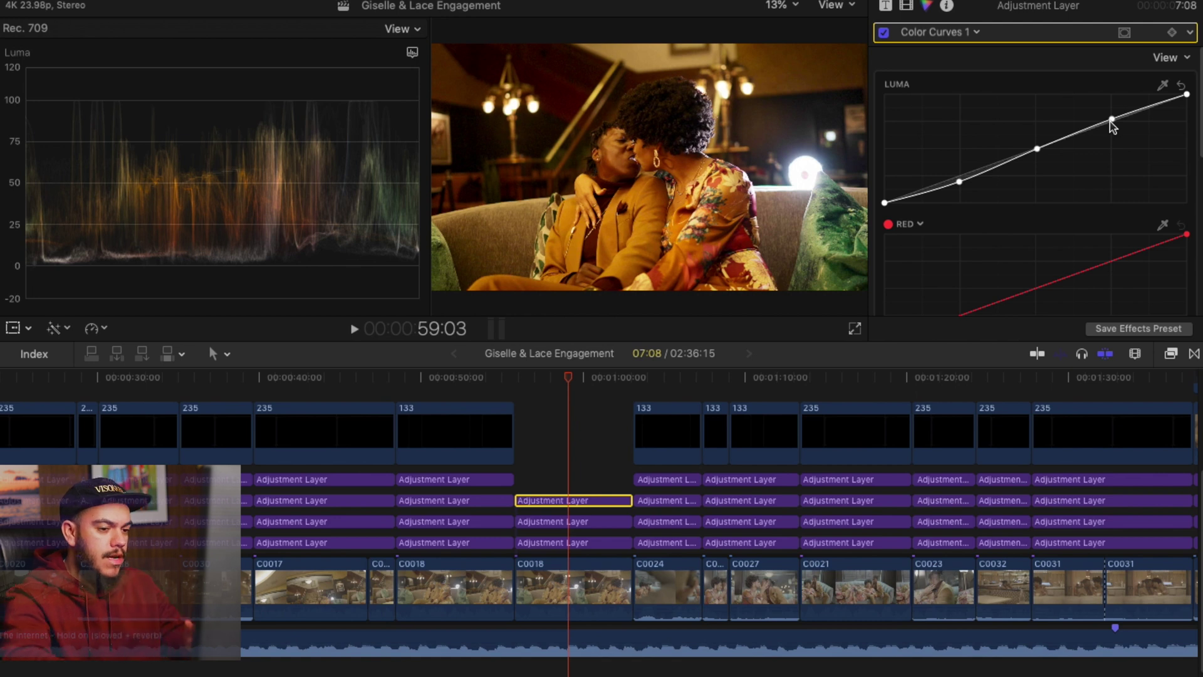
Step: Add a second Color Curves correction to the third adjustment layer and look through its red and green curves
key("alt+super+1")
left_click_drag(233, 77, 527, 391)
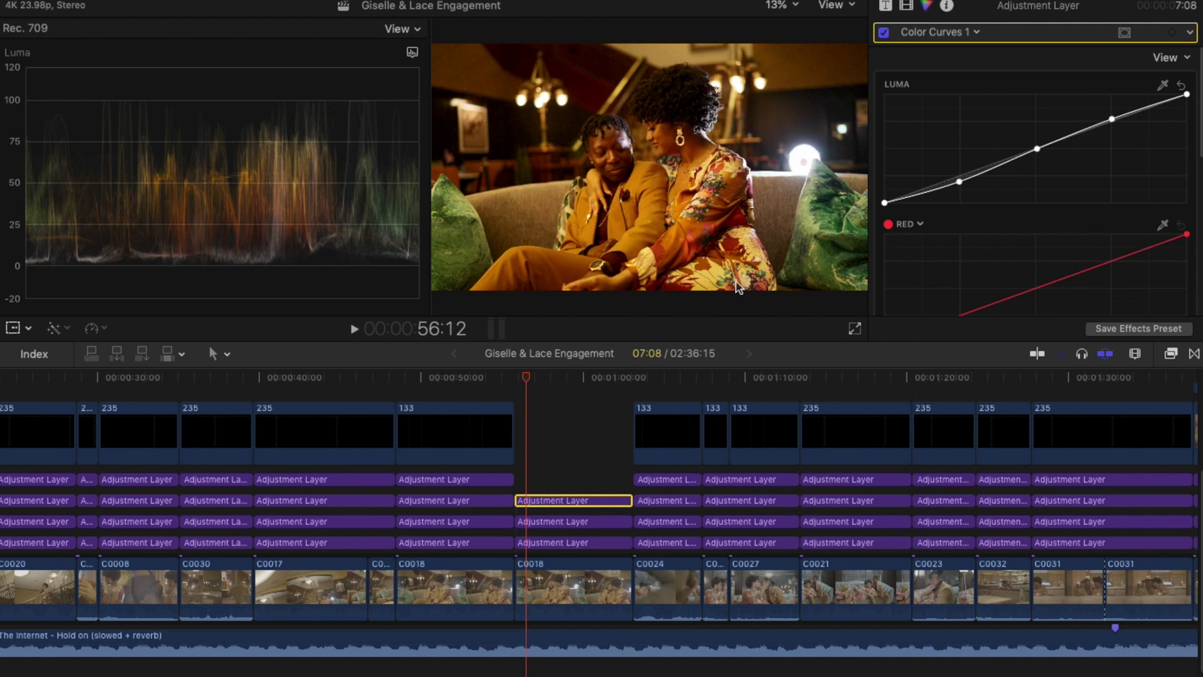
left_click(976, 33)
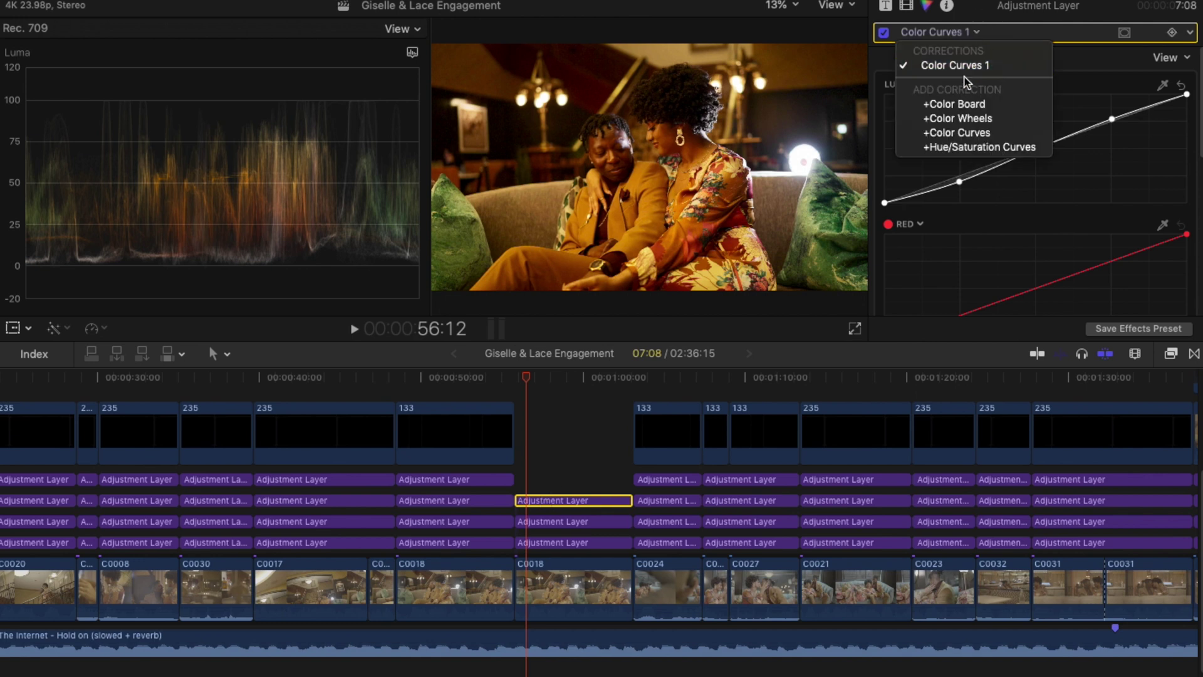
left_click(957, 133)
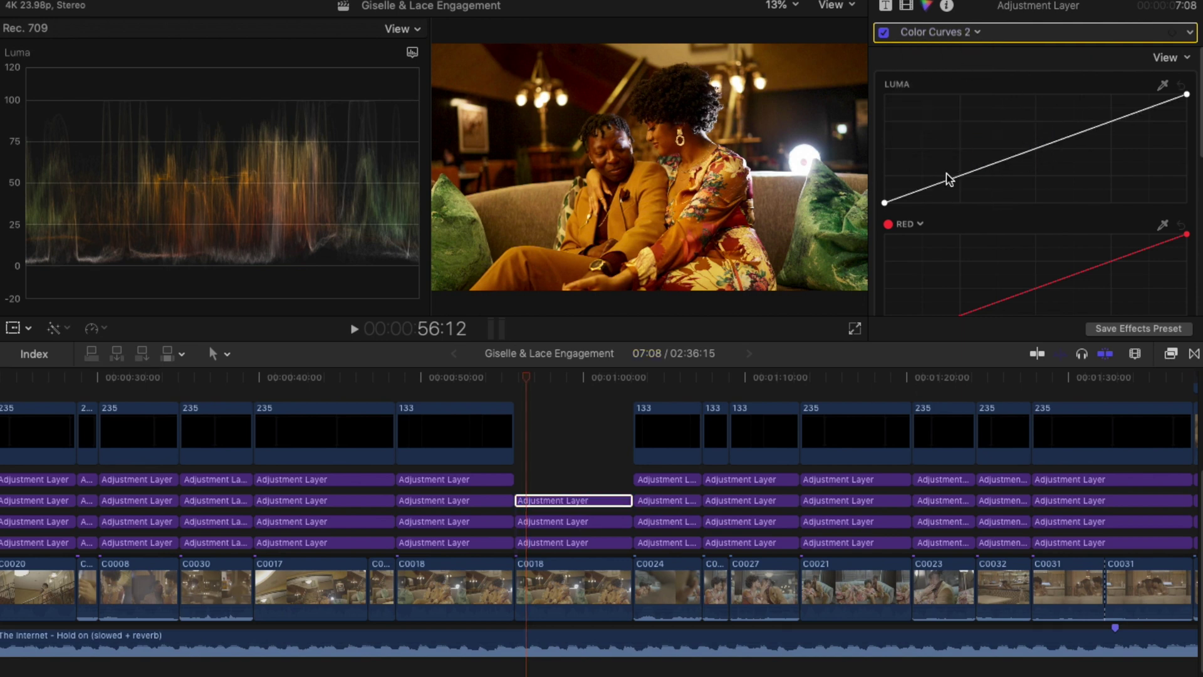
scroll(1147, 218, "down", 5)
scroll(1147, 218, "down", 3)
scroll(1146, 218, "up", 5)
scroll(1145, 217, "down", 3)
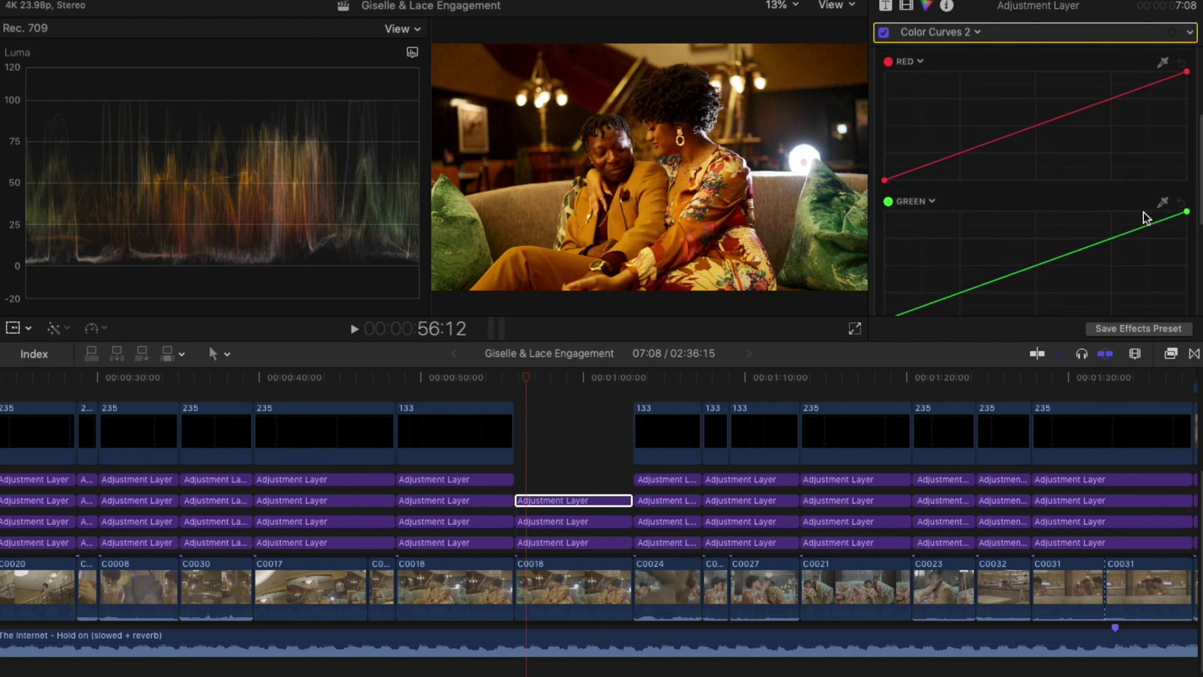
scroll(1146, 218, "up", 4)
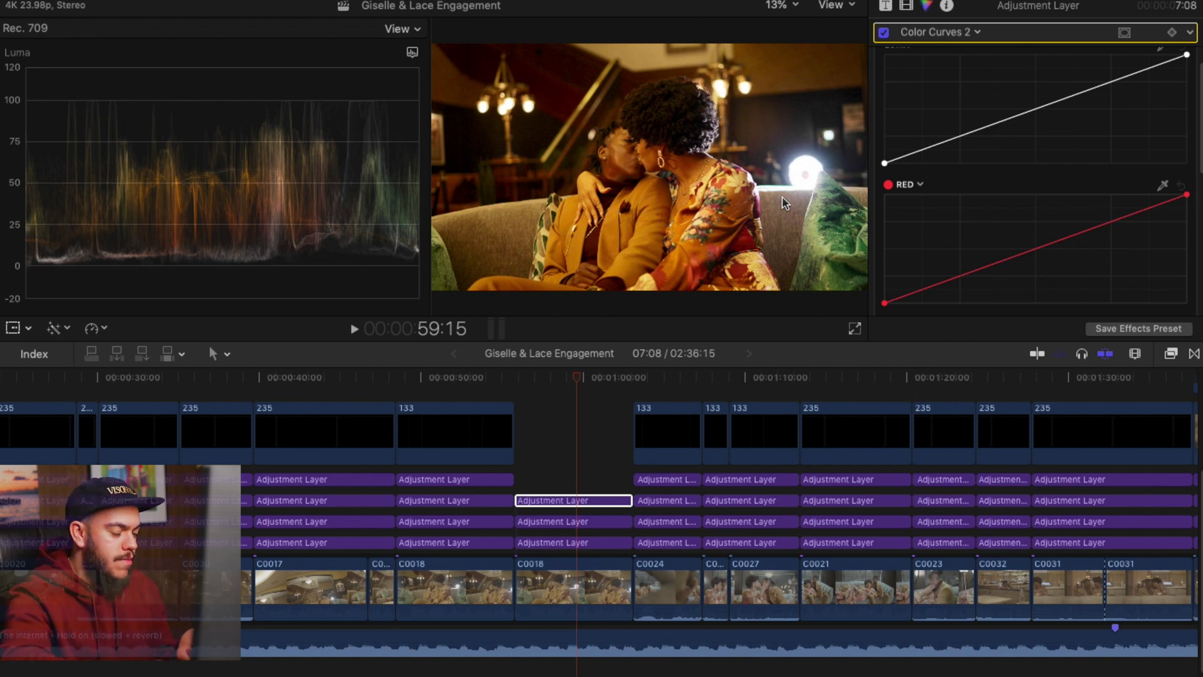
Step: Try small adjustments on the green, red and blue curves of the second Color Curves correction, including the red curve's hue wheel
scroll(969, 247, "down", 2)
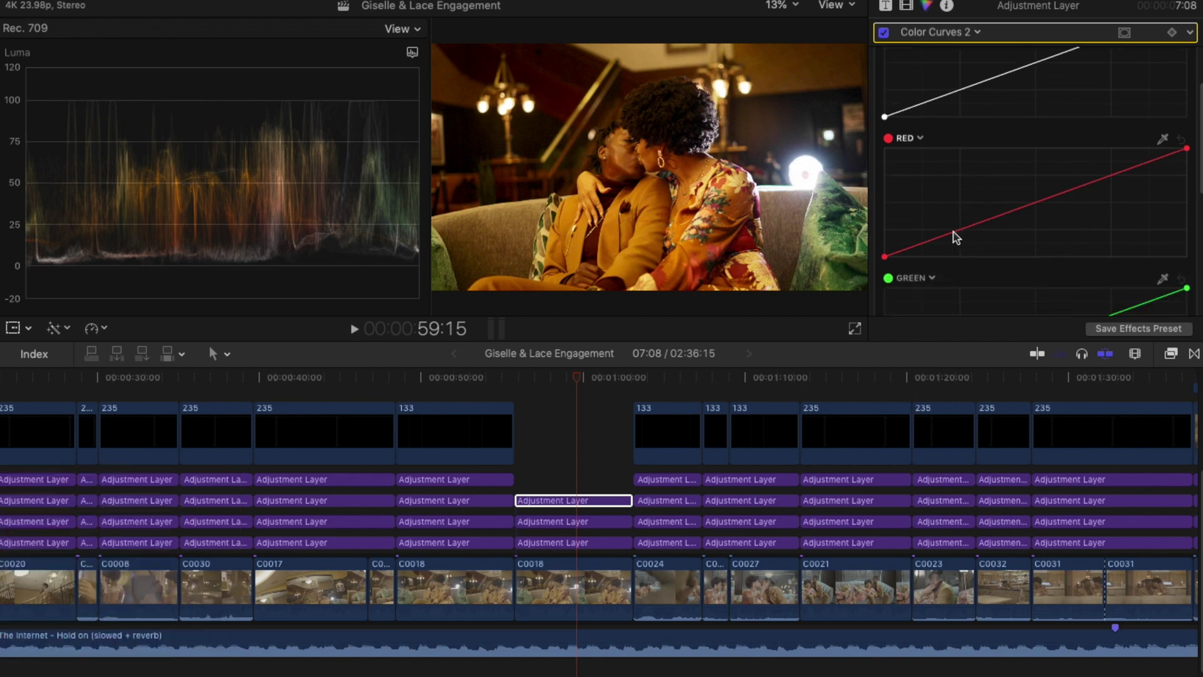
scroll(954, 236, "down", 4)
left_click(924, 292)
left_click_drag(924, 292, 924, 292)
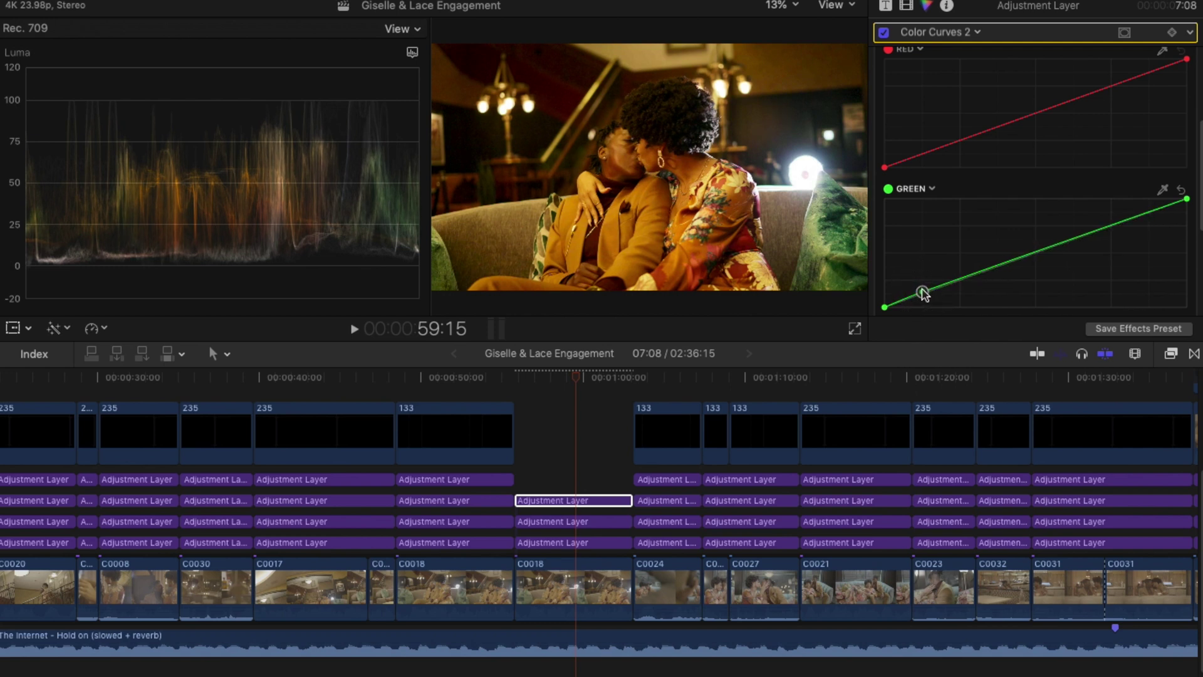
scroll(1084, 239, "up", 3)
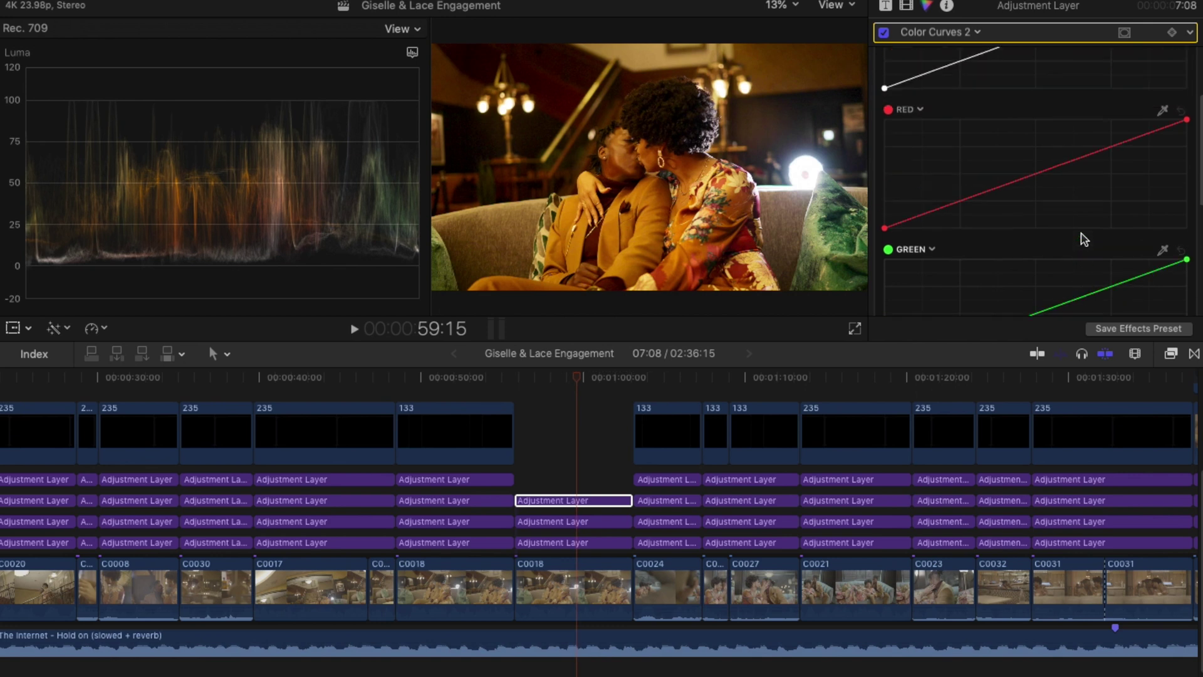
left_click_drag(1112, 153, 1111, 151)
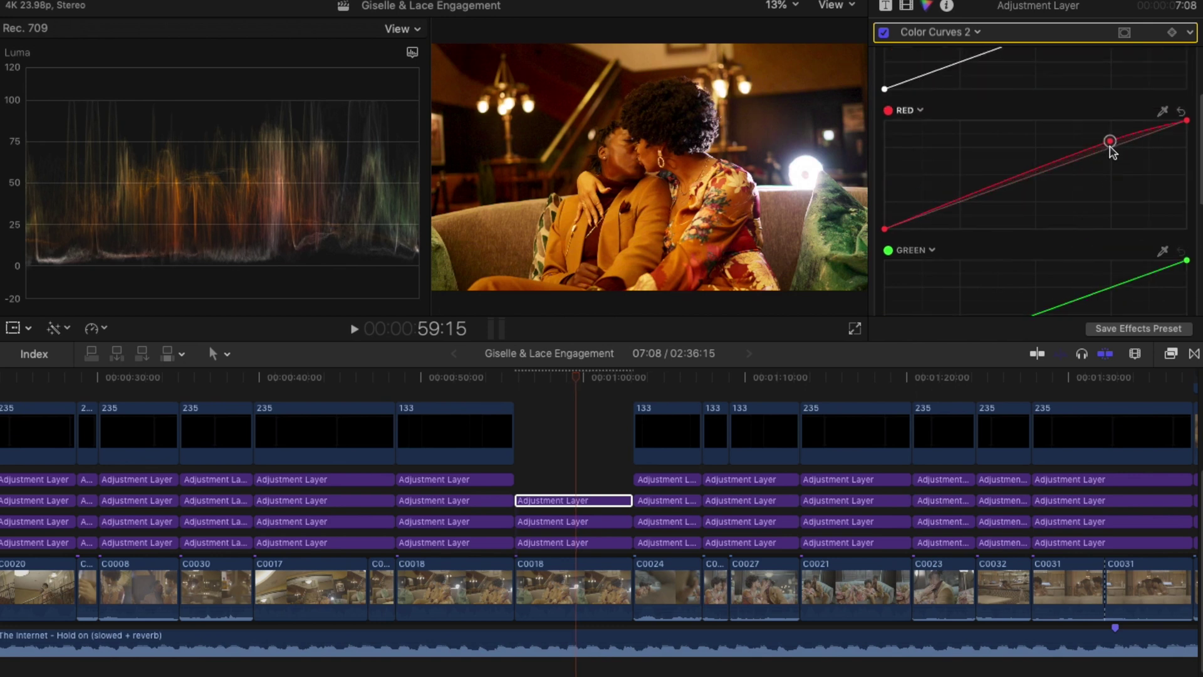
scroll(1117, 215, "down", 4)
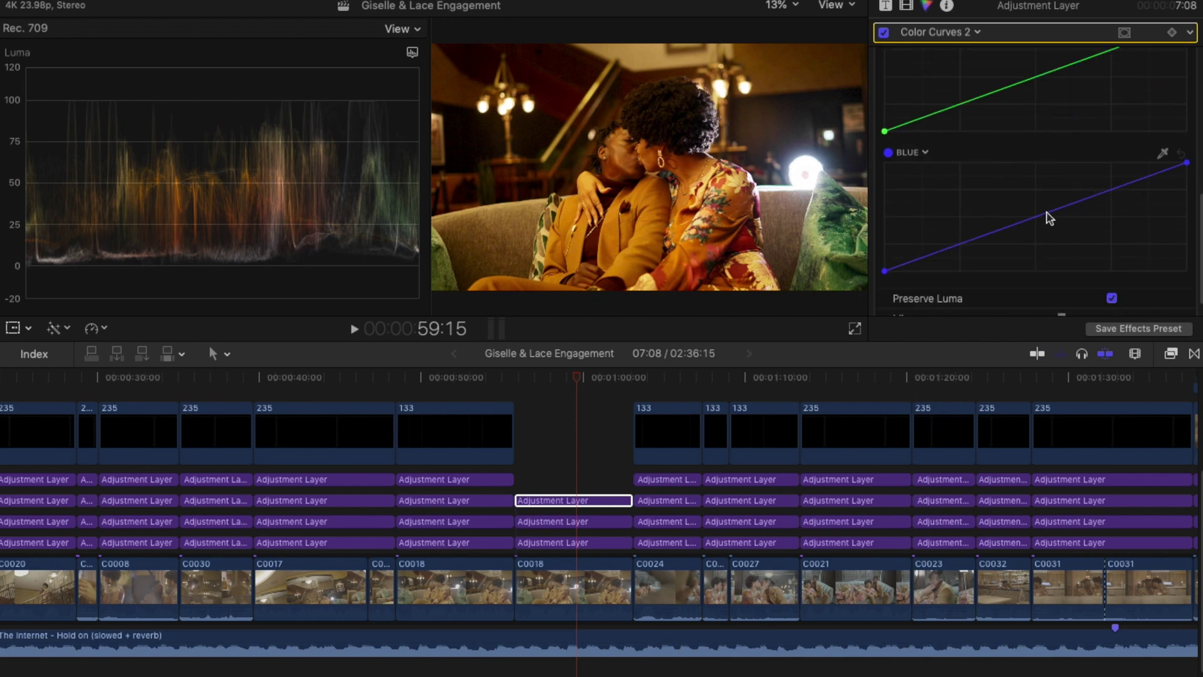
left_click_drag(1038, 217, 1036, 219)
key("super+z")
scroll(1011, 151, "up", 3)
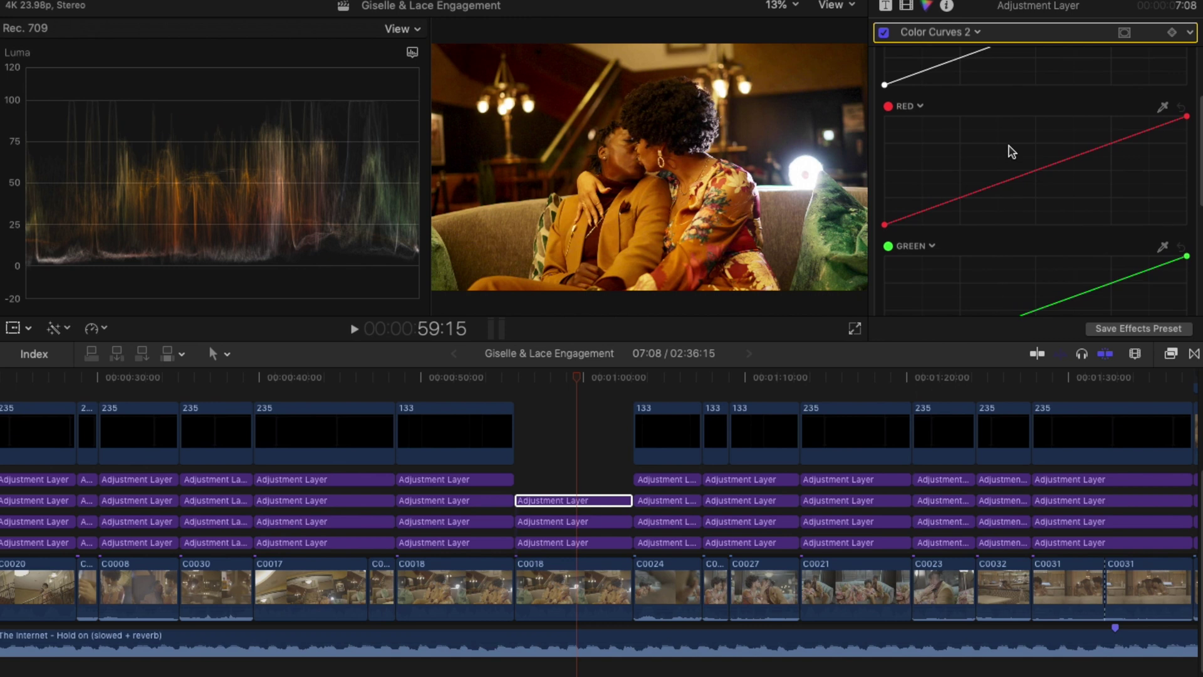
left_click(920, 108)
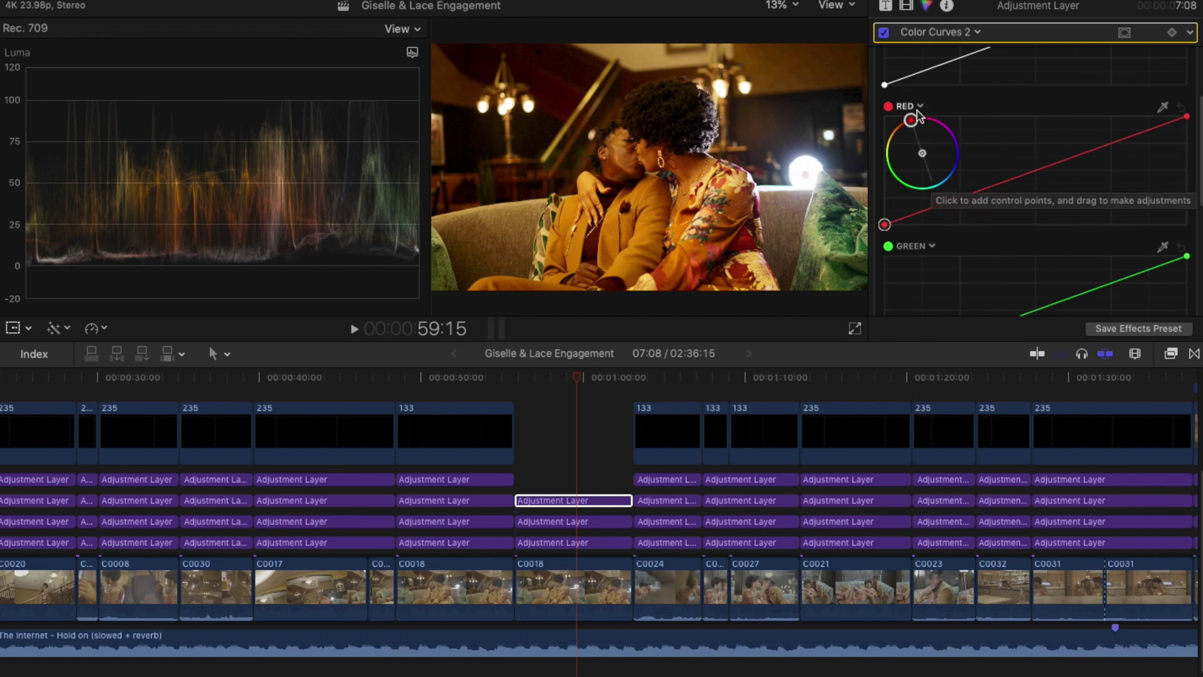
mouse_move(912, 120)
left_mouse_down()
mouse_move(889, 144)
mouse_move(913, 121)
left_mouse_up()
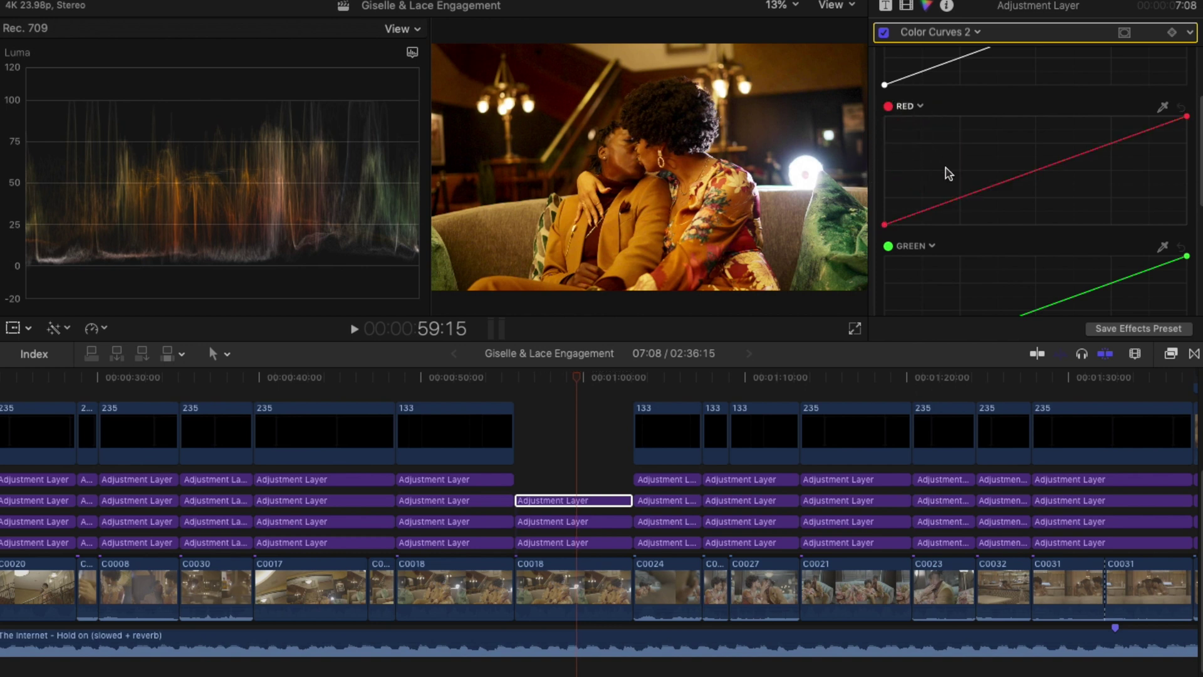
Step: Hide the video scopes and compare the graded C0018 clip at 51:15 with the duplicate at 59:08
key("super+7")
scroll(959, 173, "down", 3)
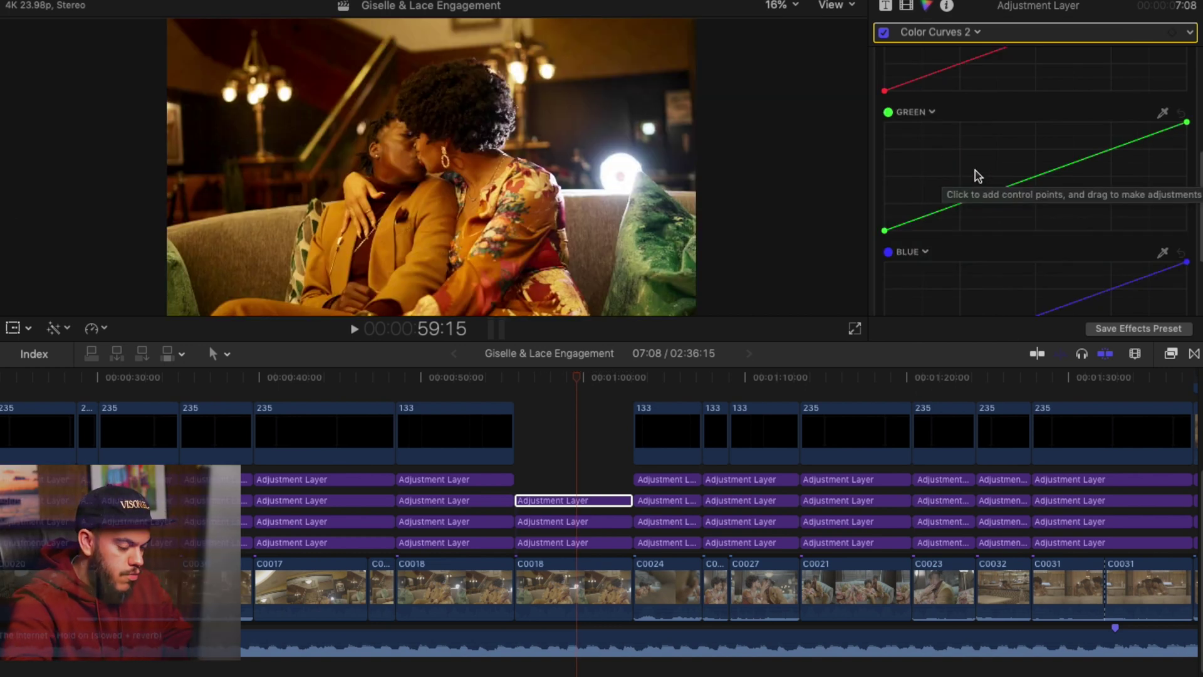
scroll(976, 174, "down", 2)
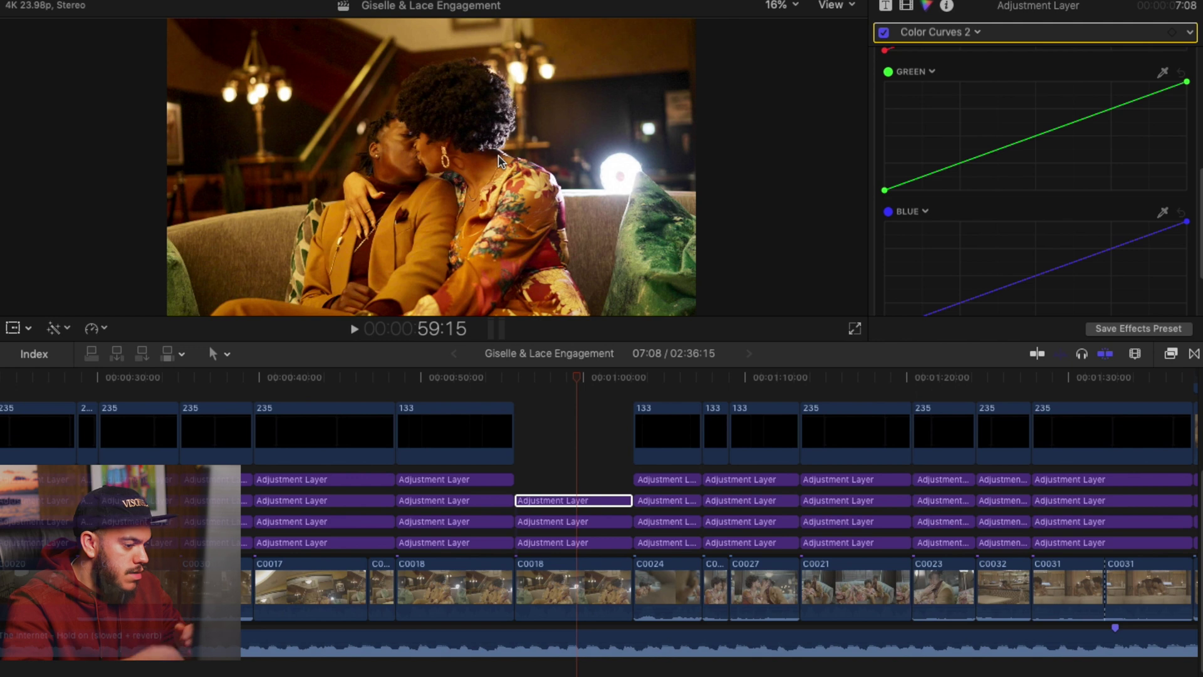
left_click(447, 372)
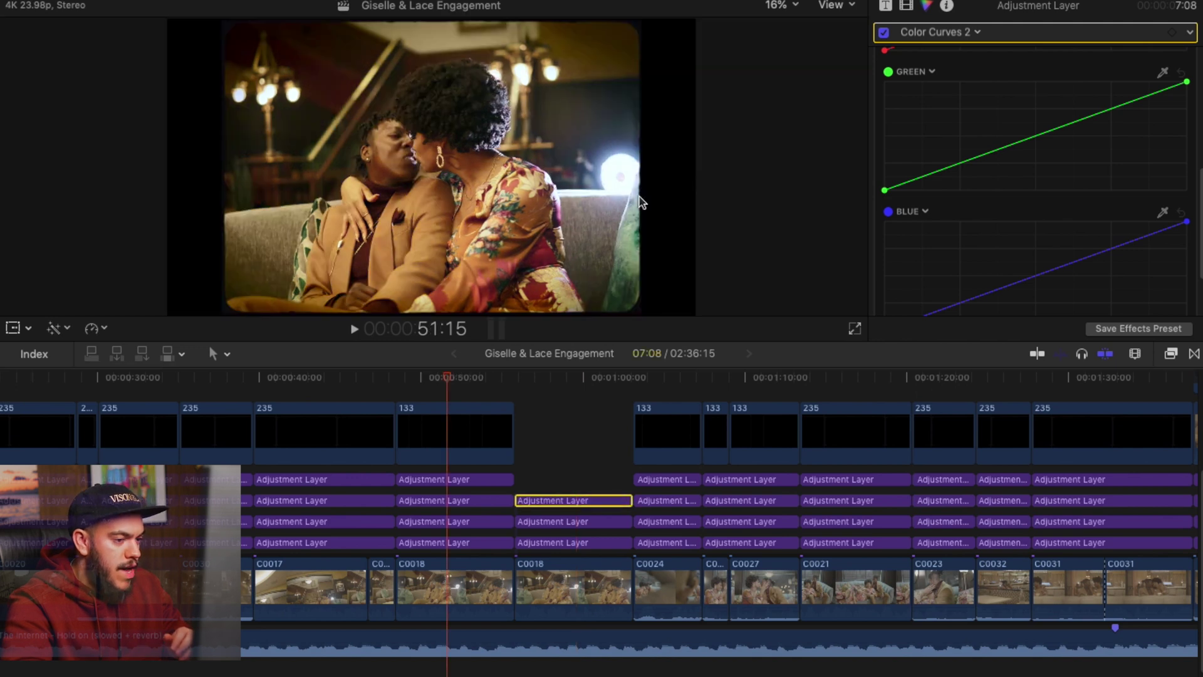
left_click(572, 398)
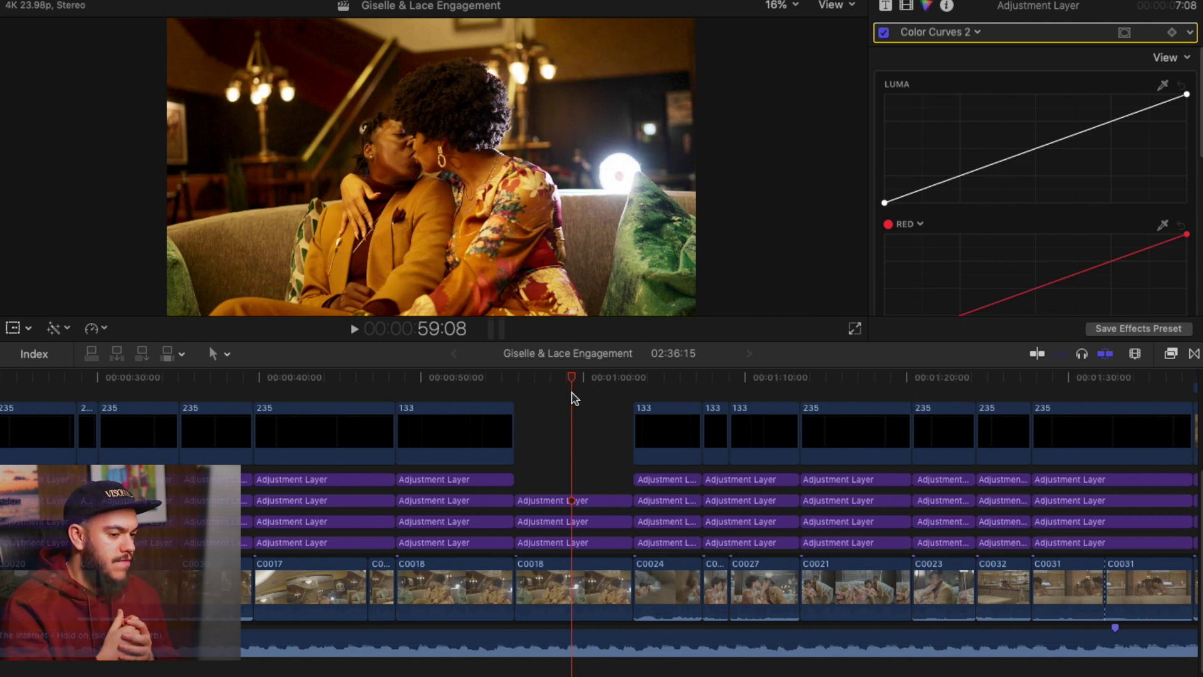
Step: Add a control point in the green curve's shadows and raise it slightly in Color Curves 2
scroll(946, 215, "down", 5)
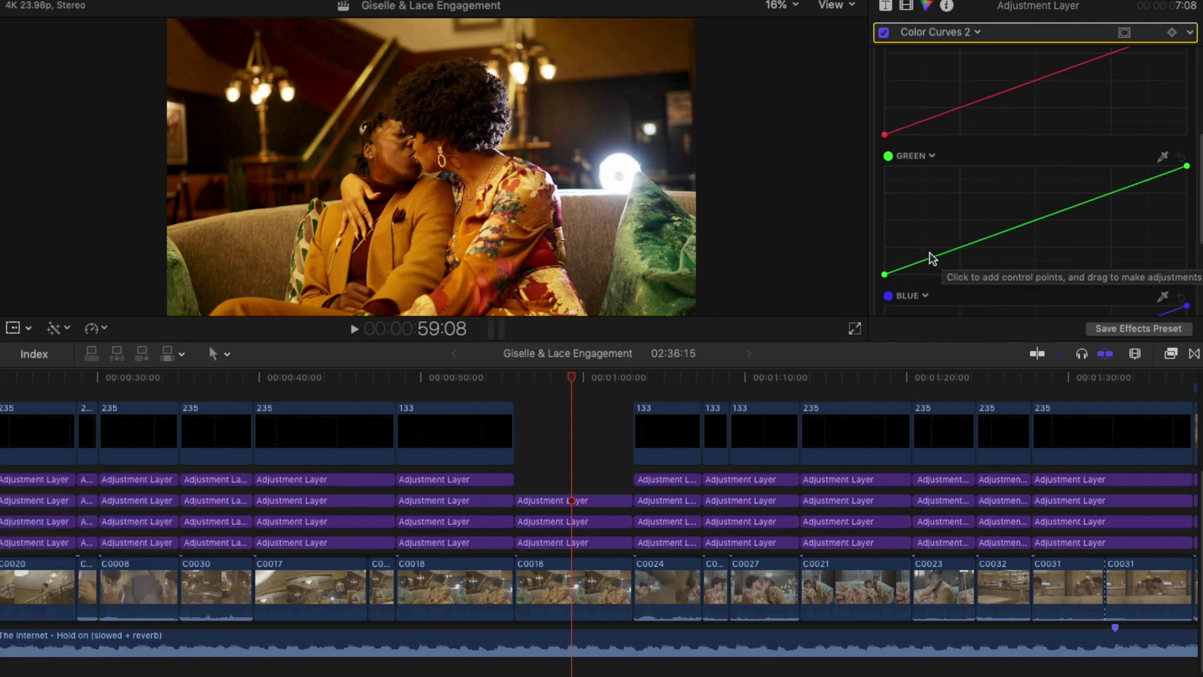
left_click(929, 257)
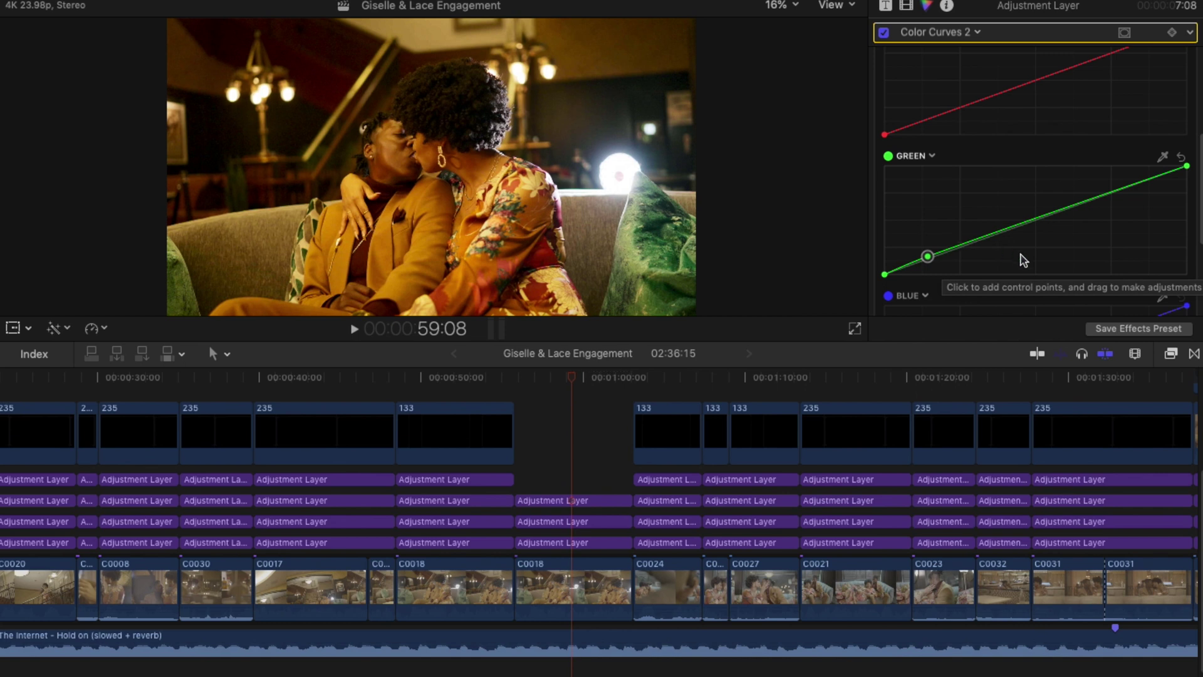
Step: Change the blue curve's hue to cyan and slightly lower the highlights on that cyan curve
scroll(1056, 239, "down", 4)
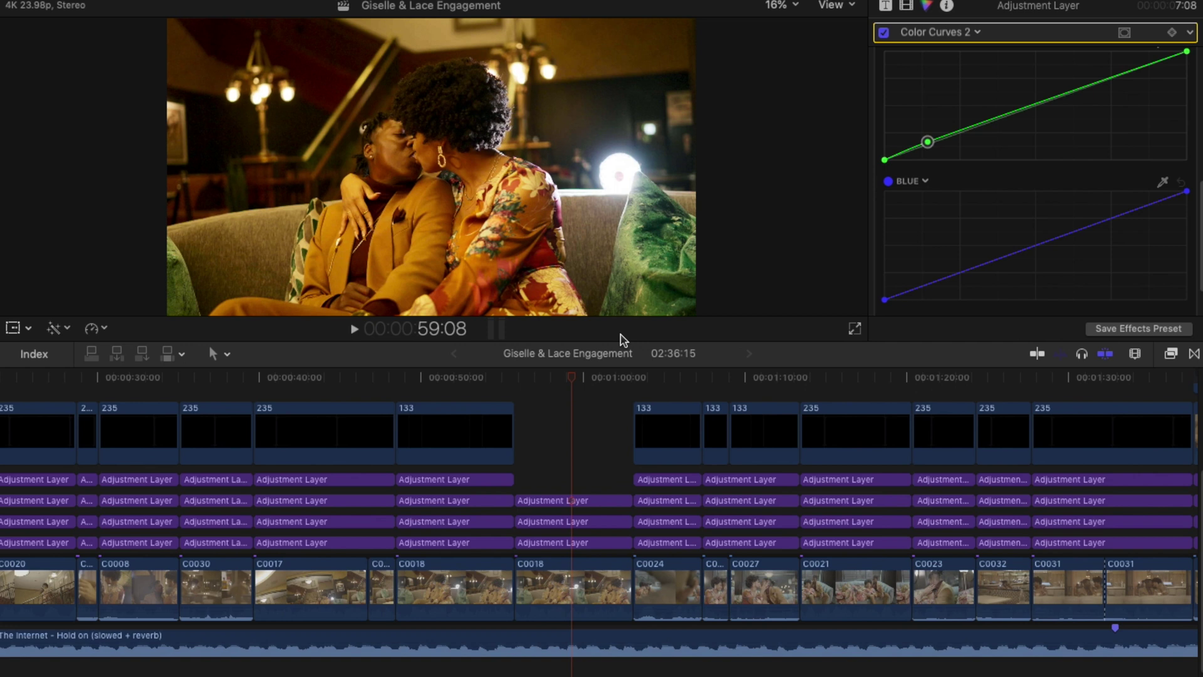
left_click(921, 181)
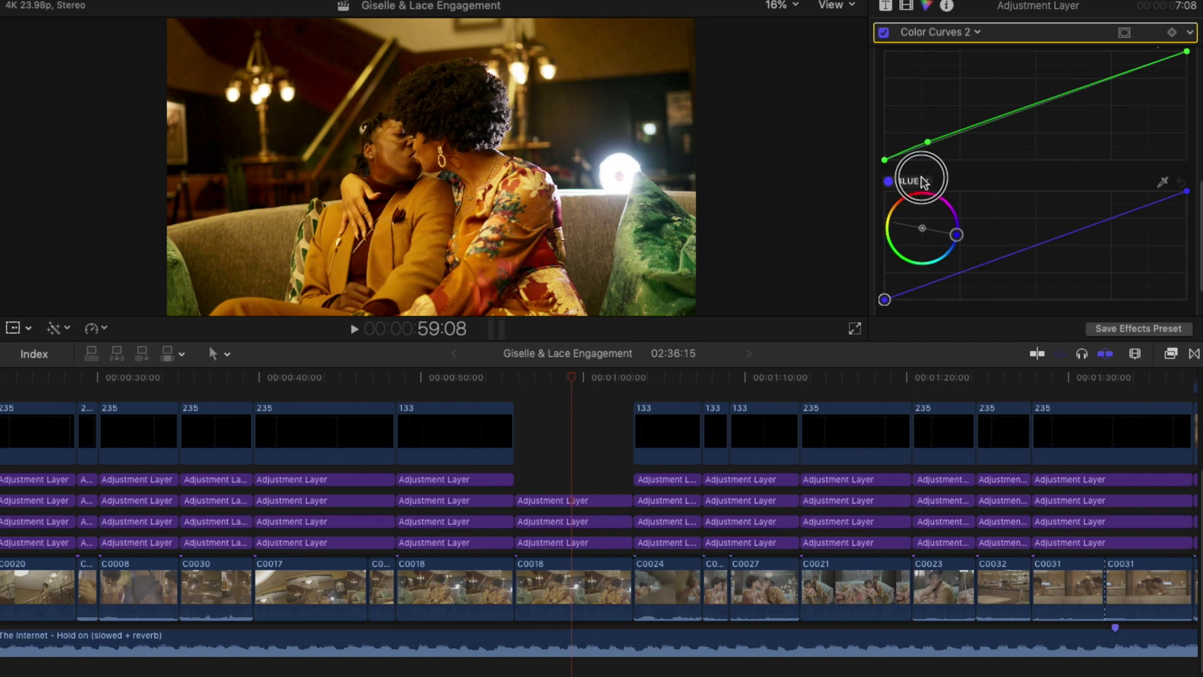
left_click_drag(957, 237, 939, 266)
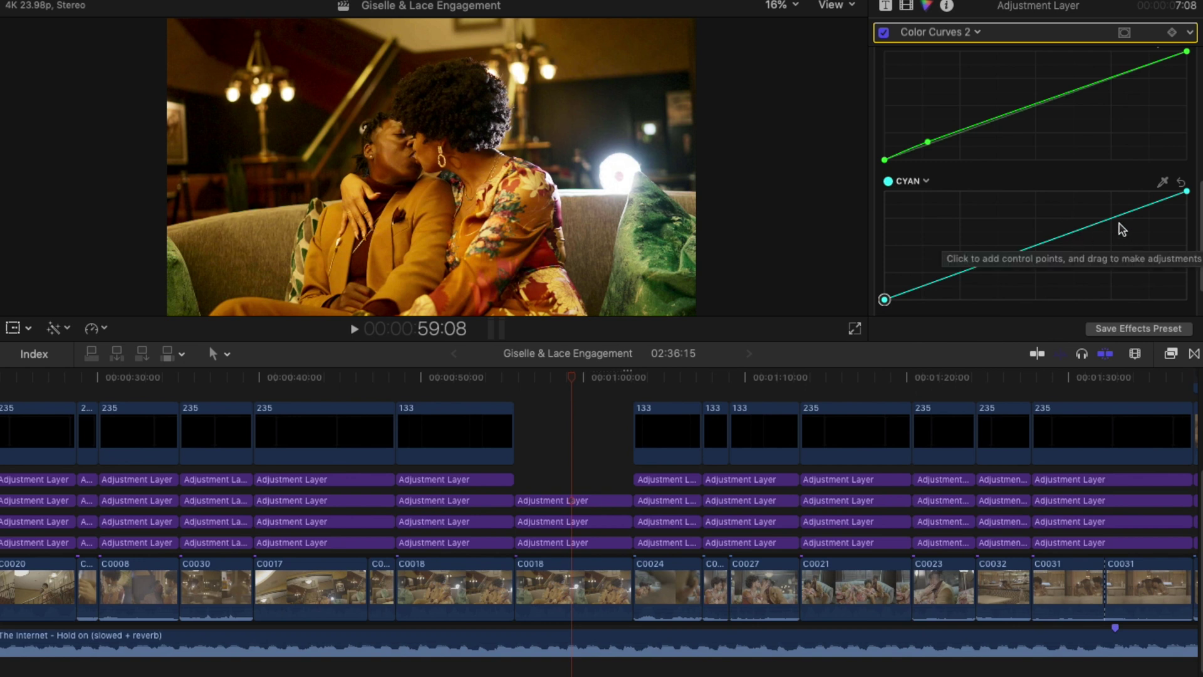
left_click(1077, 230)
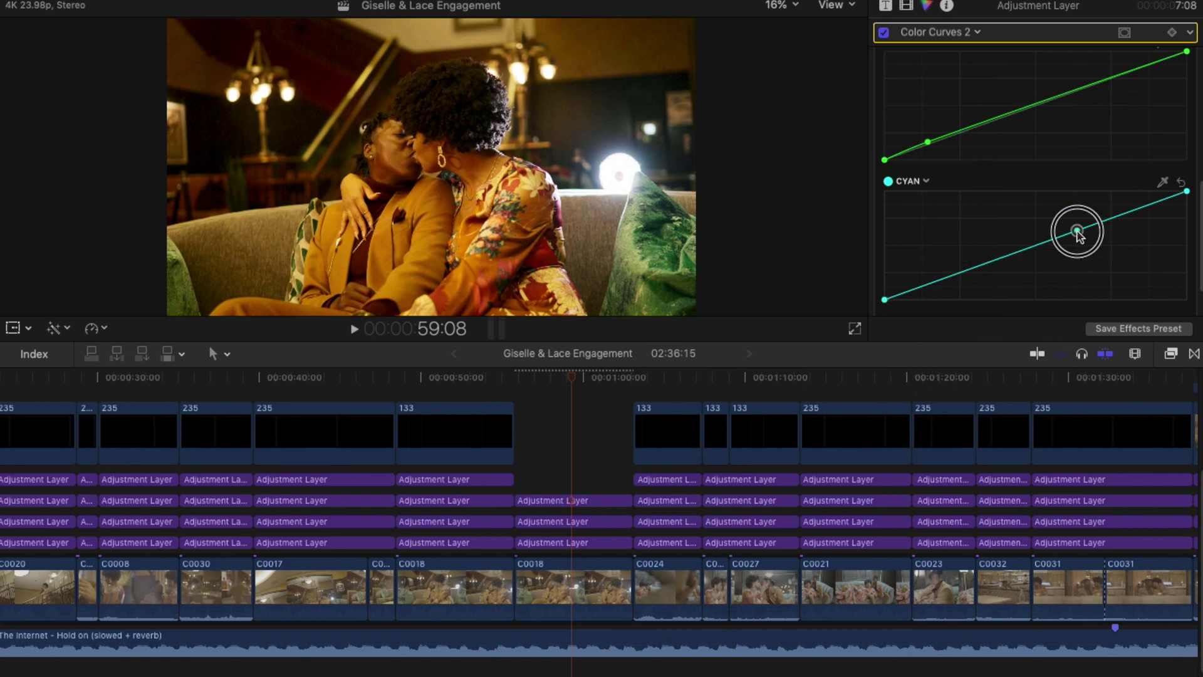
left_click_drag(1077, 232, 1115, 220)
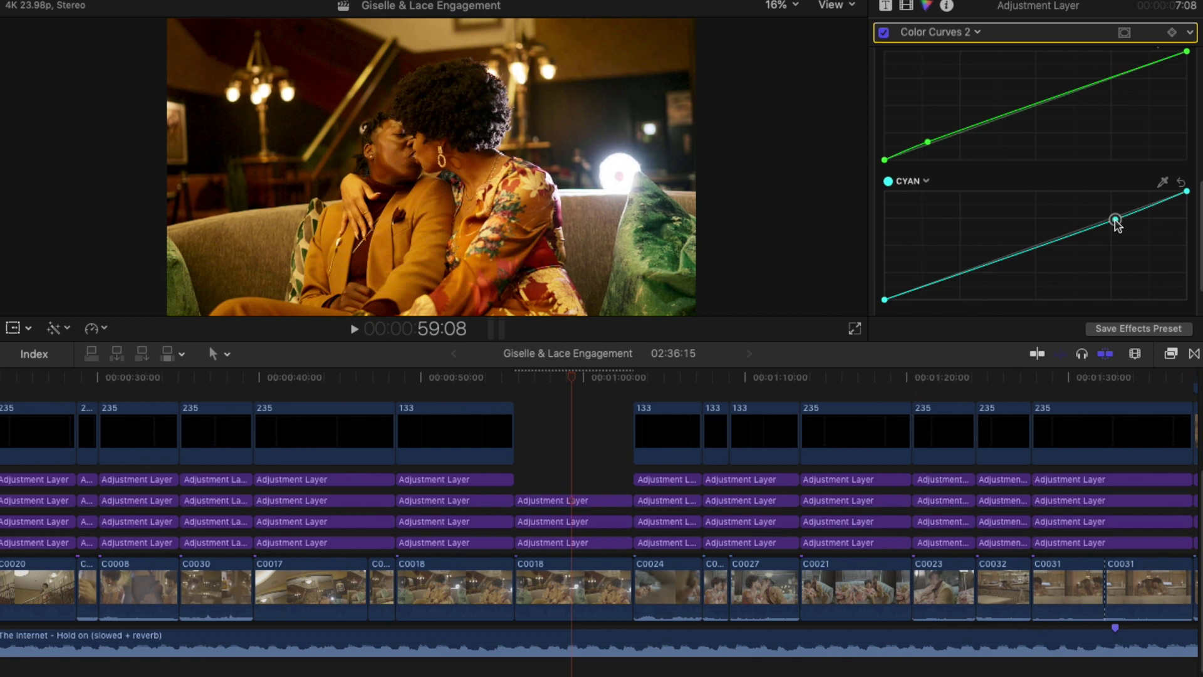
Step: Compare the image with the Color Curves 2 correction switched off and on, leaving it enabled
scroll(956, 100, "up", 10)
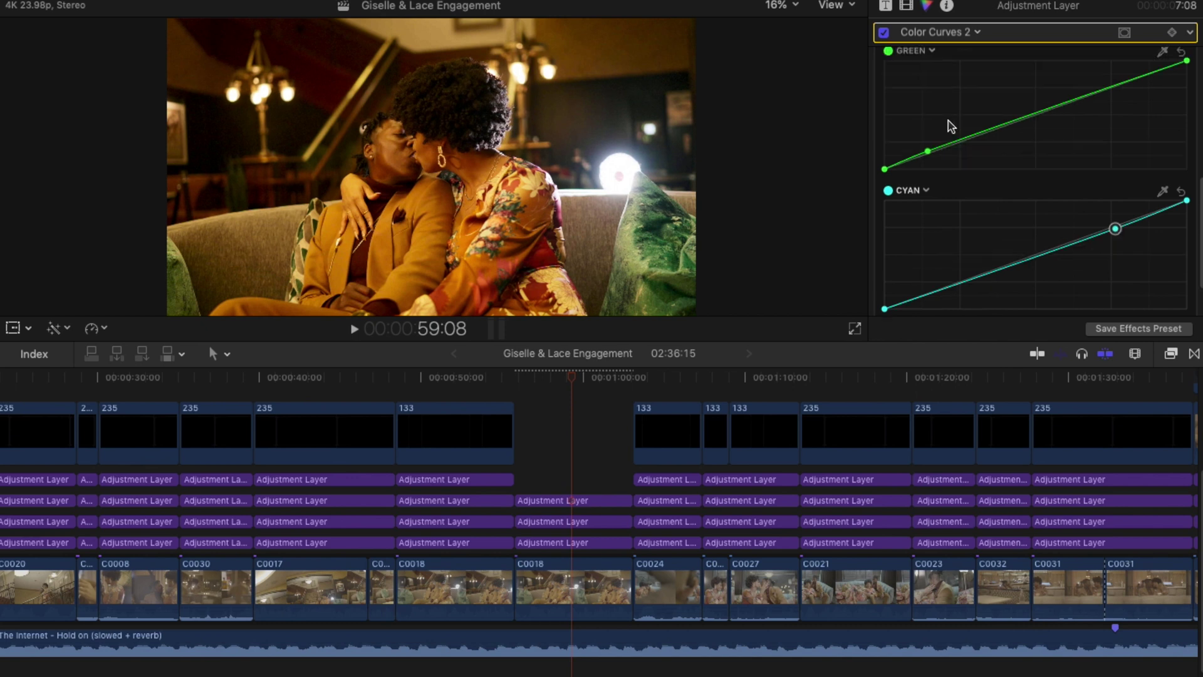
scroll(930, 94, "down", 10)
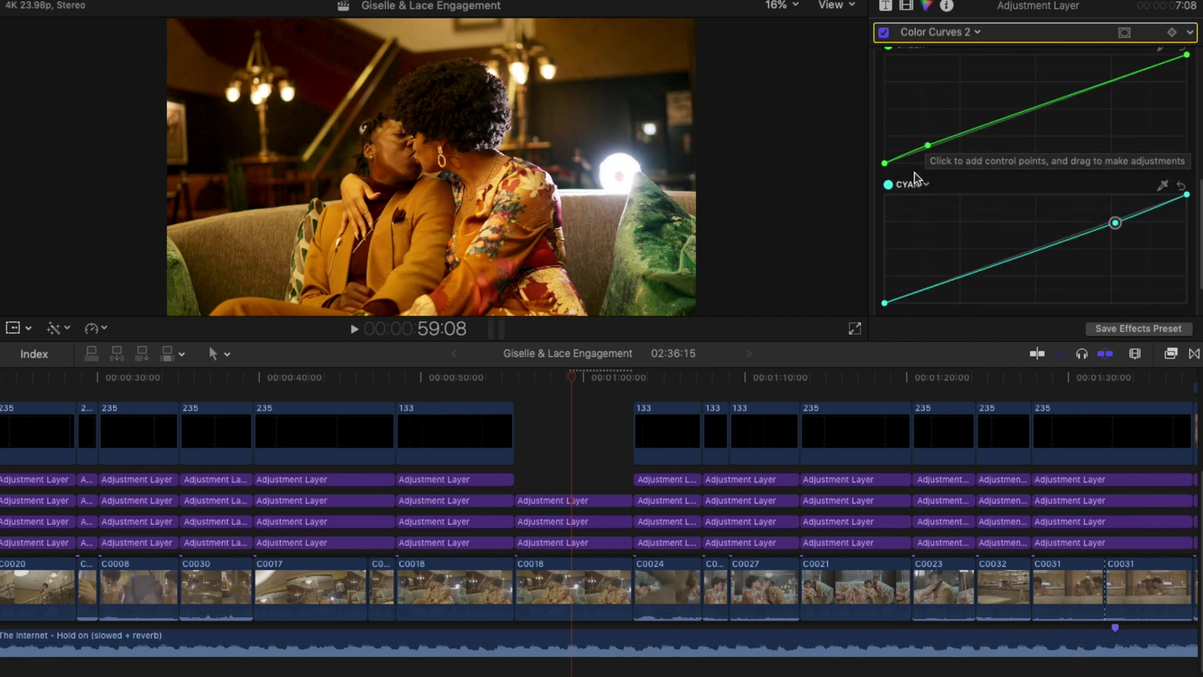
left_click(885, 32)
left_click(884, 32)
left_click(884, 33)
left_click(885, 33)
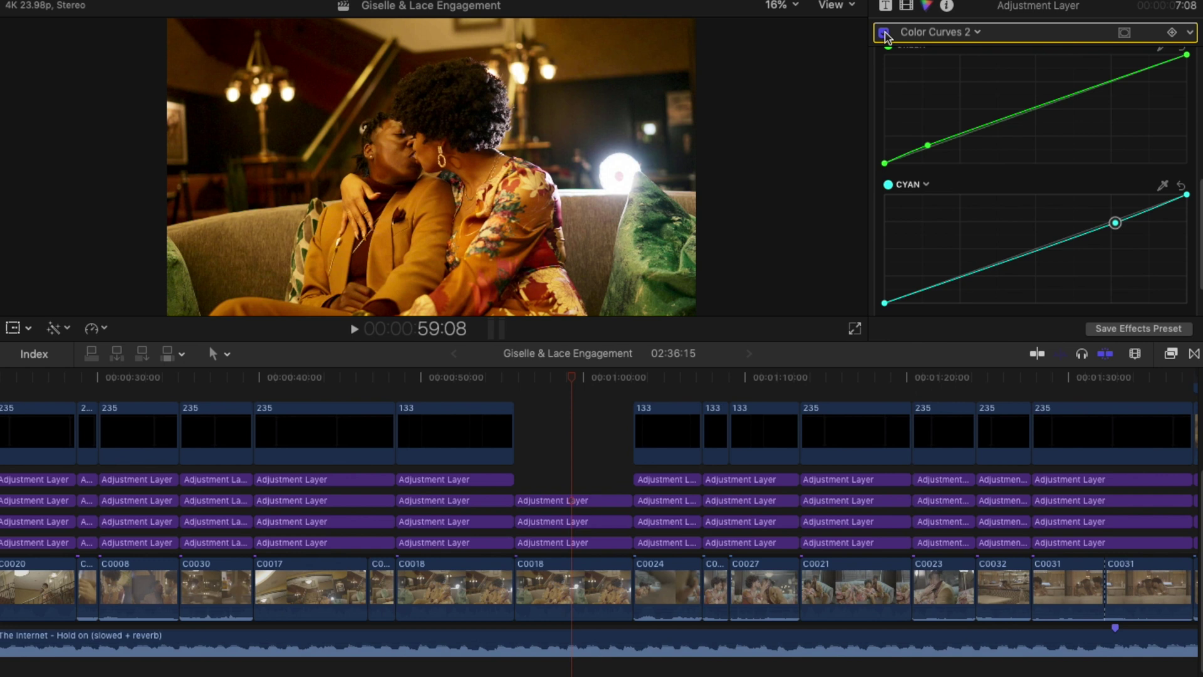
Step: Add a fourth adjustment layer above the duplicate C0018 clip at 59:08, trim it to the clip's length and select it
left_click(884, 33)
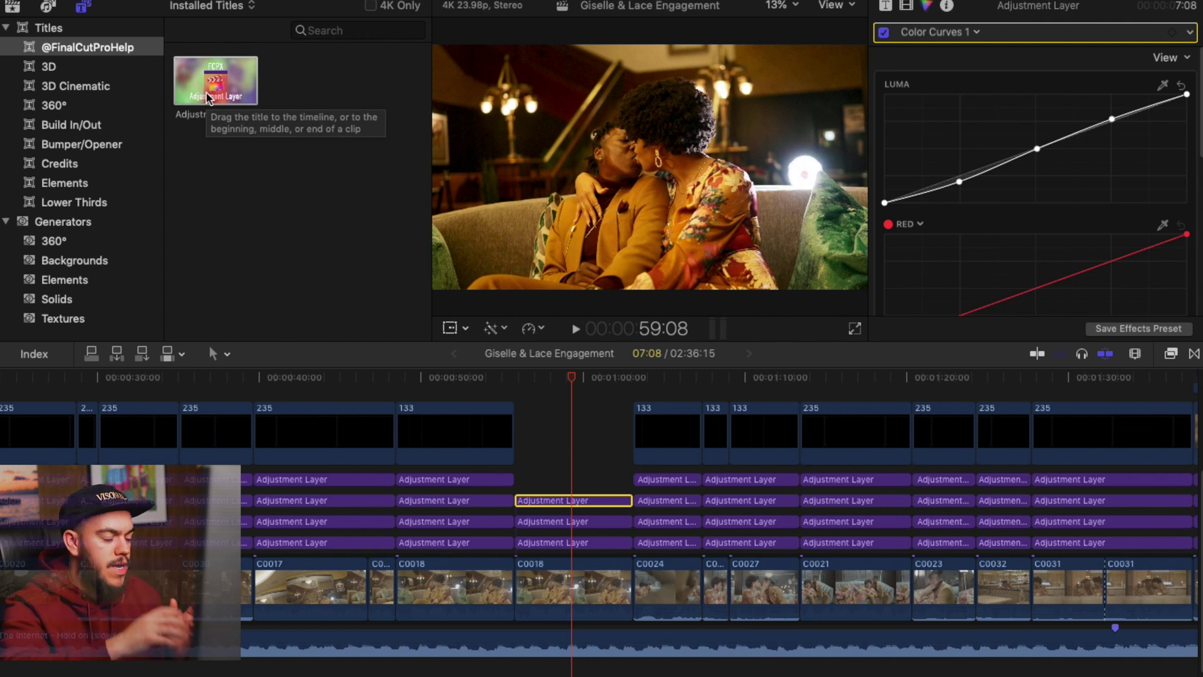
left_click(207, 96)
left_click_drag(207, 96, 634, 394)
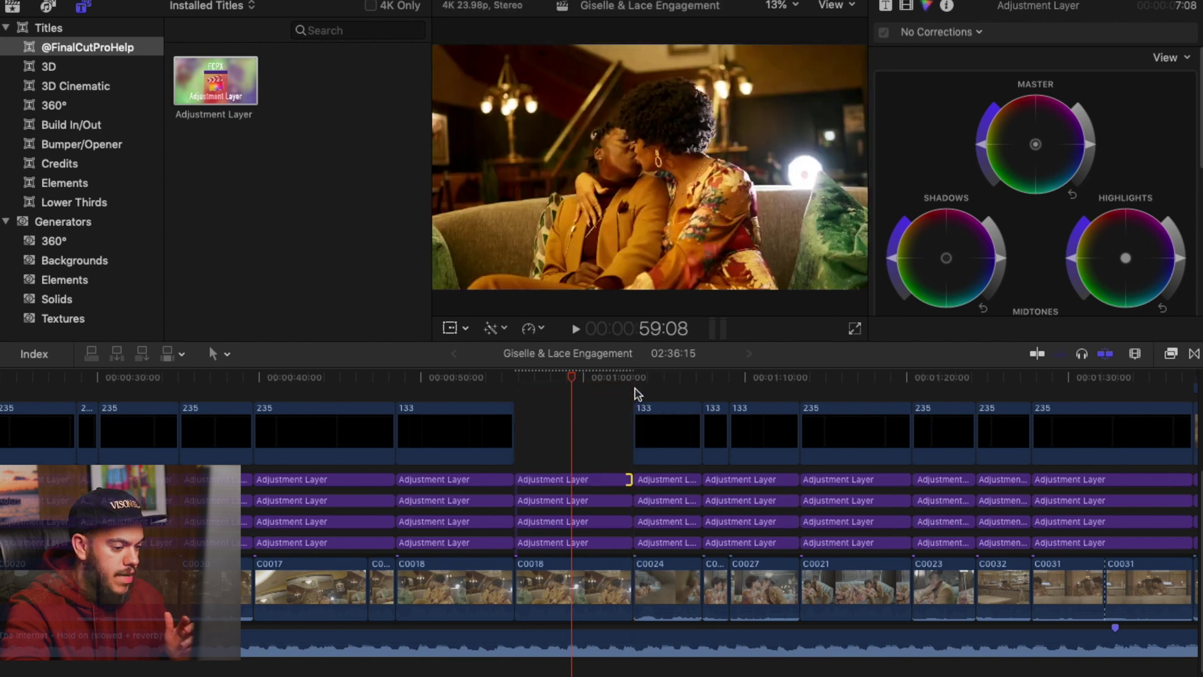
key("super+equal")
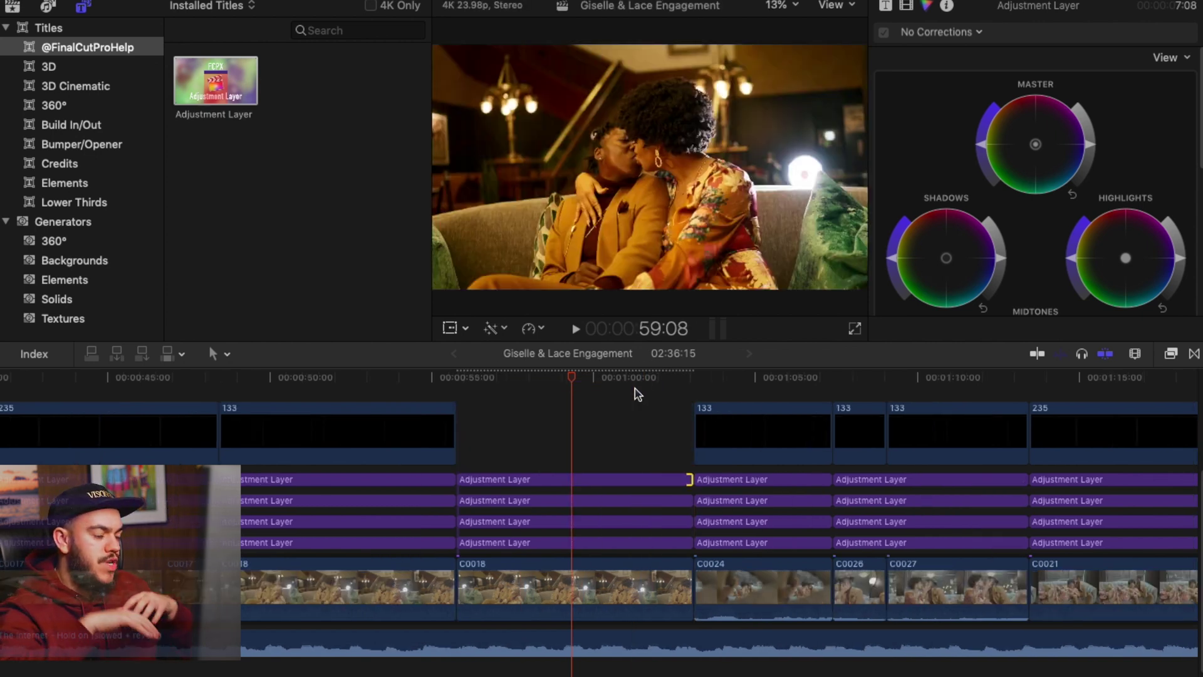
key("c")
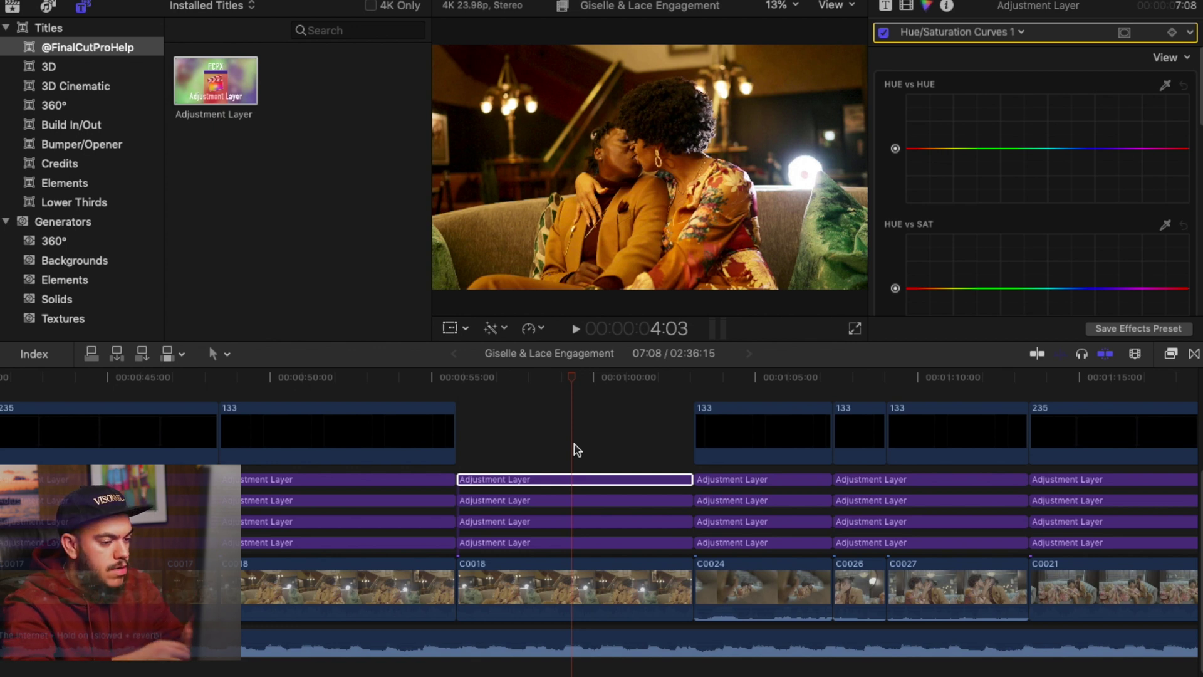
Step: Sample the skin tone on the face for the Hue vs Hue curve, anchor the red end and fine-tune the orange point
left_click(1165, 86)
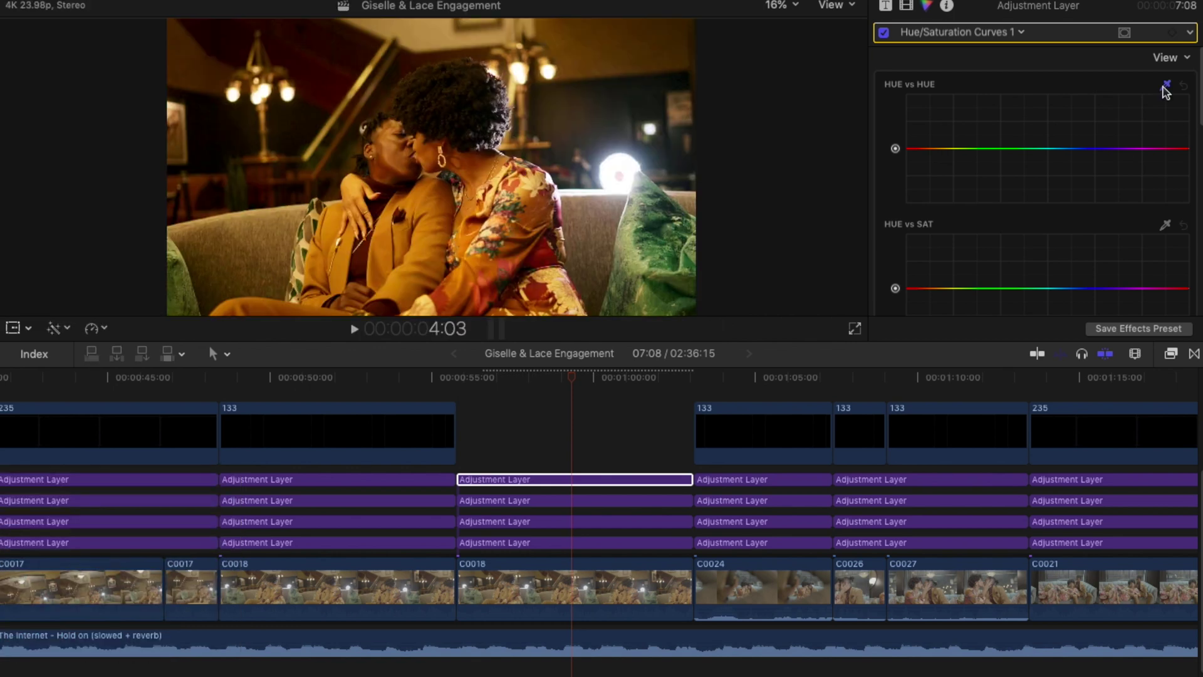
left_click(390, 157)
left_click(390, 157)
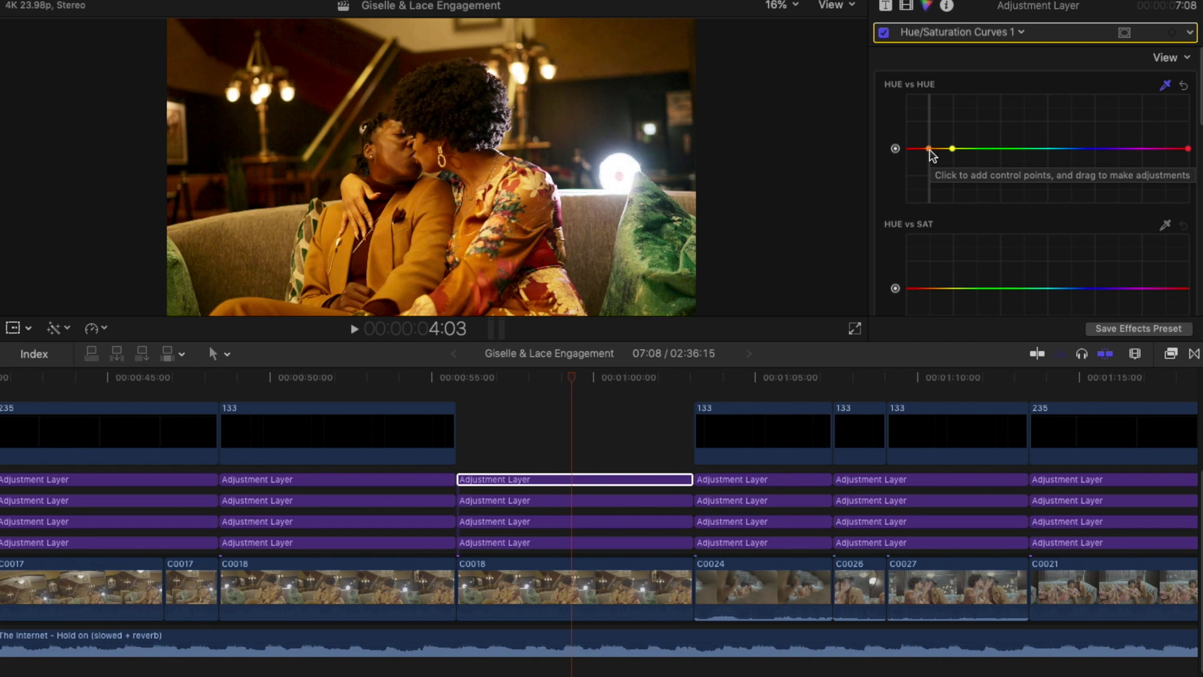
left_click(908, 150)
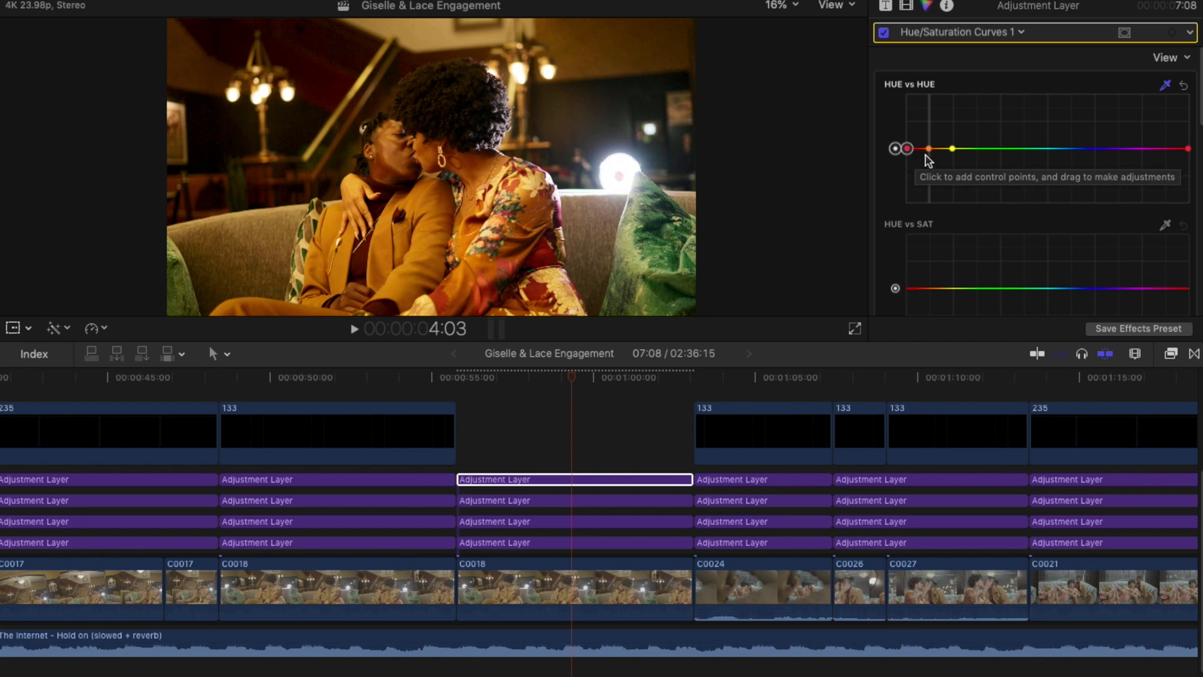
left_click(929, 150)
left_click_drag(929, 151, 930, 152)
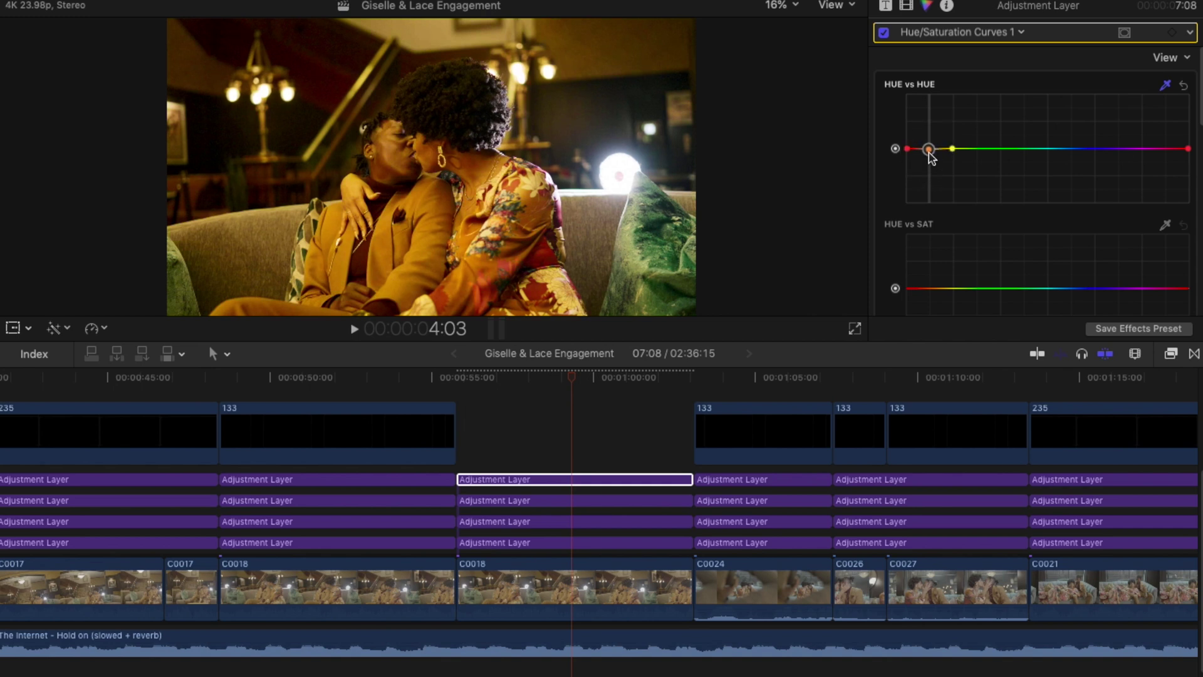
Step: Shift the Hue vs Hue curve's yellow point toward green, checking the skin tones in an enlarged view
left_click(791, 6)
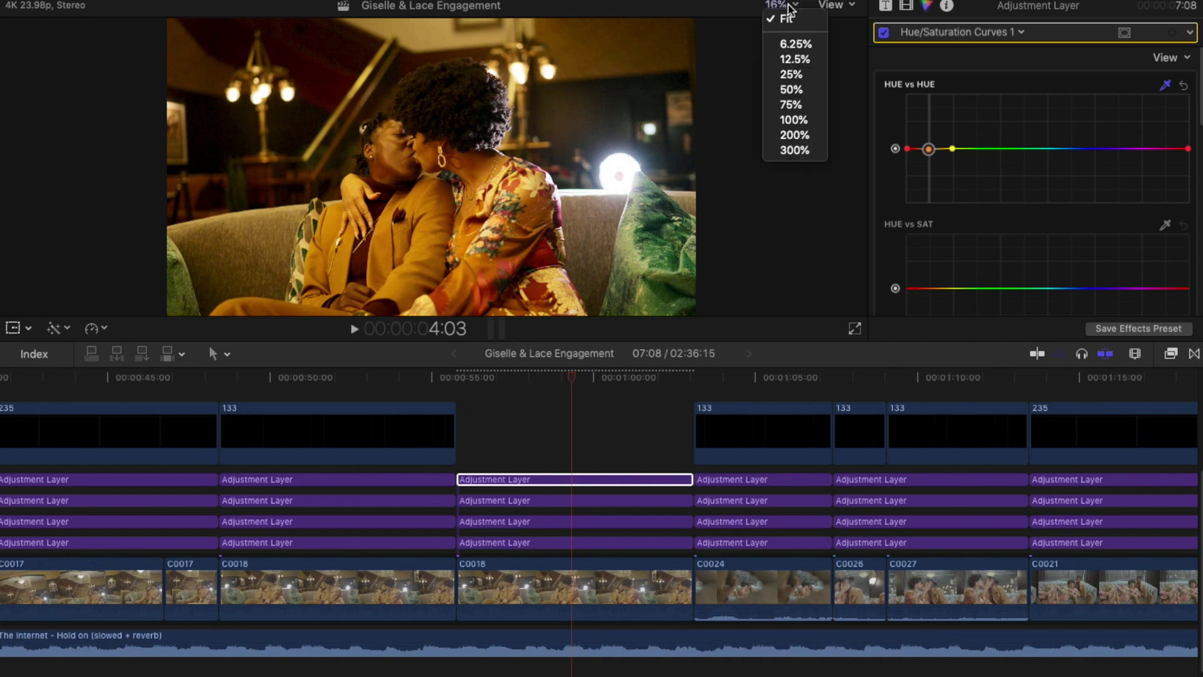
left_click(795, 88)
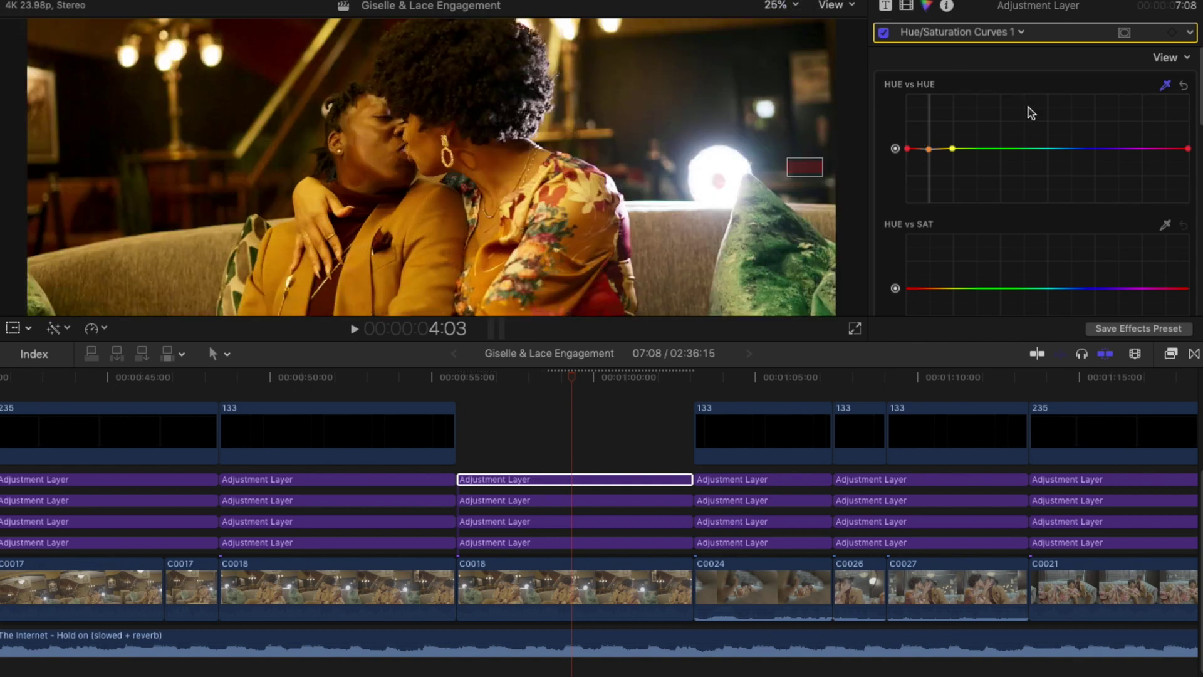
left_click_drag(953, 148, 961, 151)
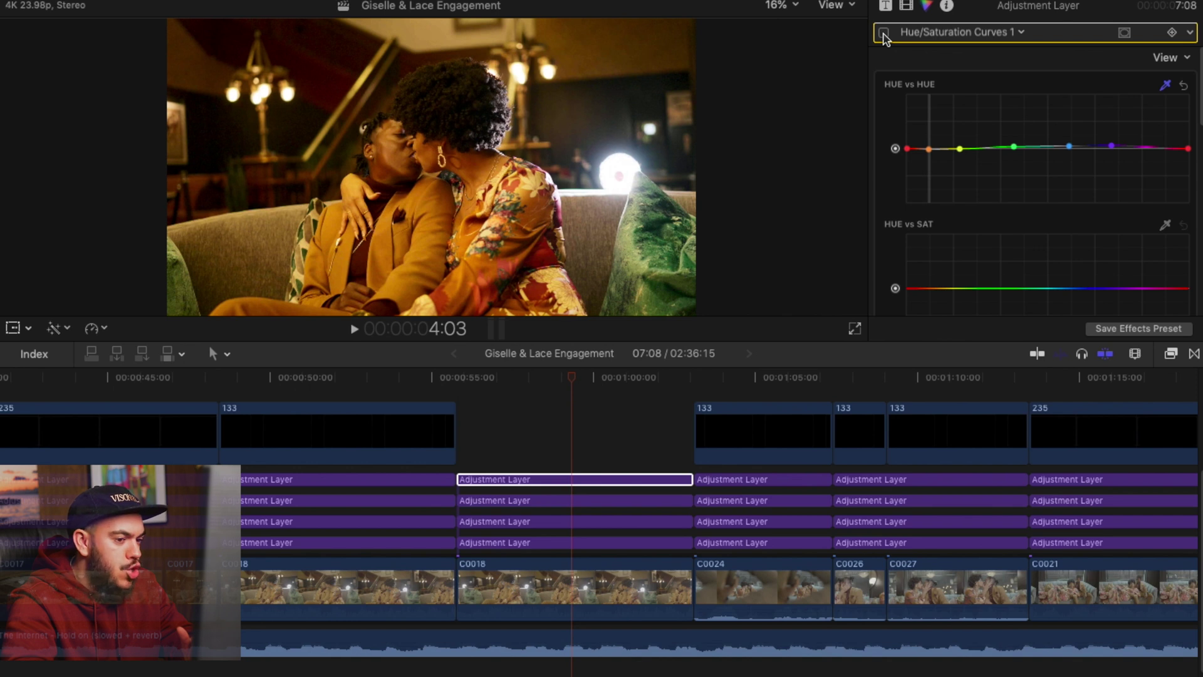
Step: Compare the image with the Hue/Saturation Curves 1 correction switched off and on, leaving it enabled
left_click(883, 33)
left_click(884, 33)
left_click(883, 32)
left_click(884, 33)
left_click(884, 33)
Step: Sample the skin tone on the face for the Hue vs Sat curve and slightly lower the yellow and green saturation
scroll(1088, 170, "down", 3)
scroll(1088, 167, "down", 2)
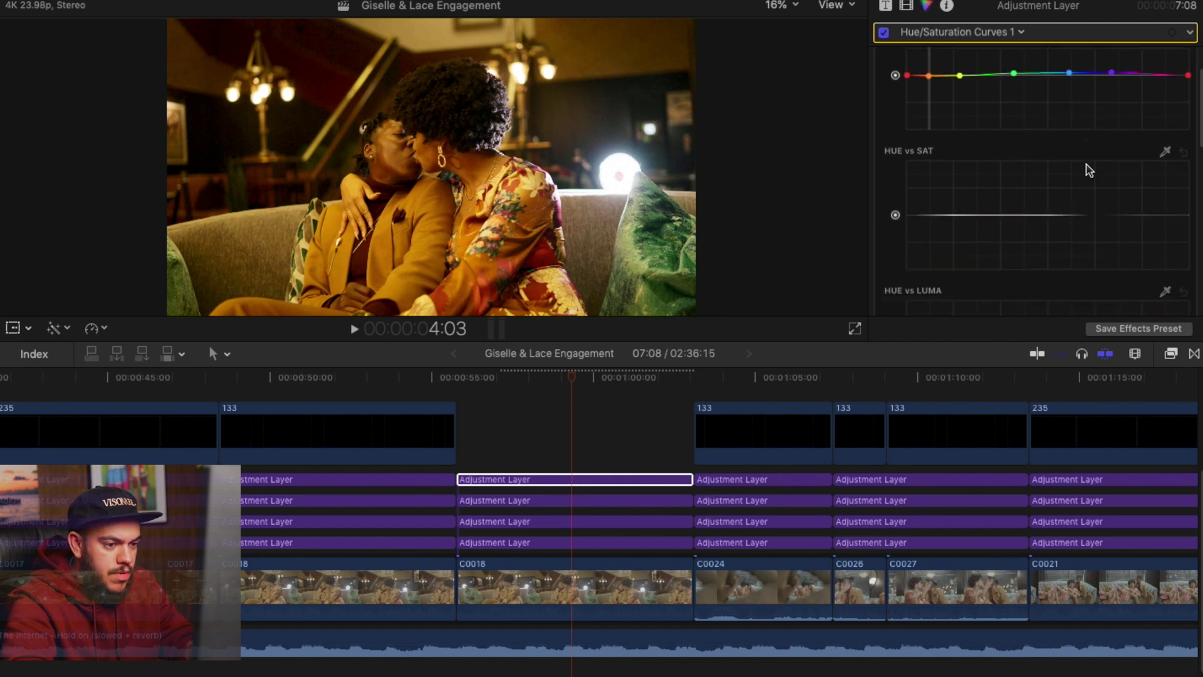
left_click(1162, 152)
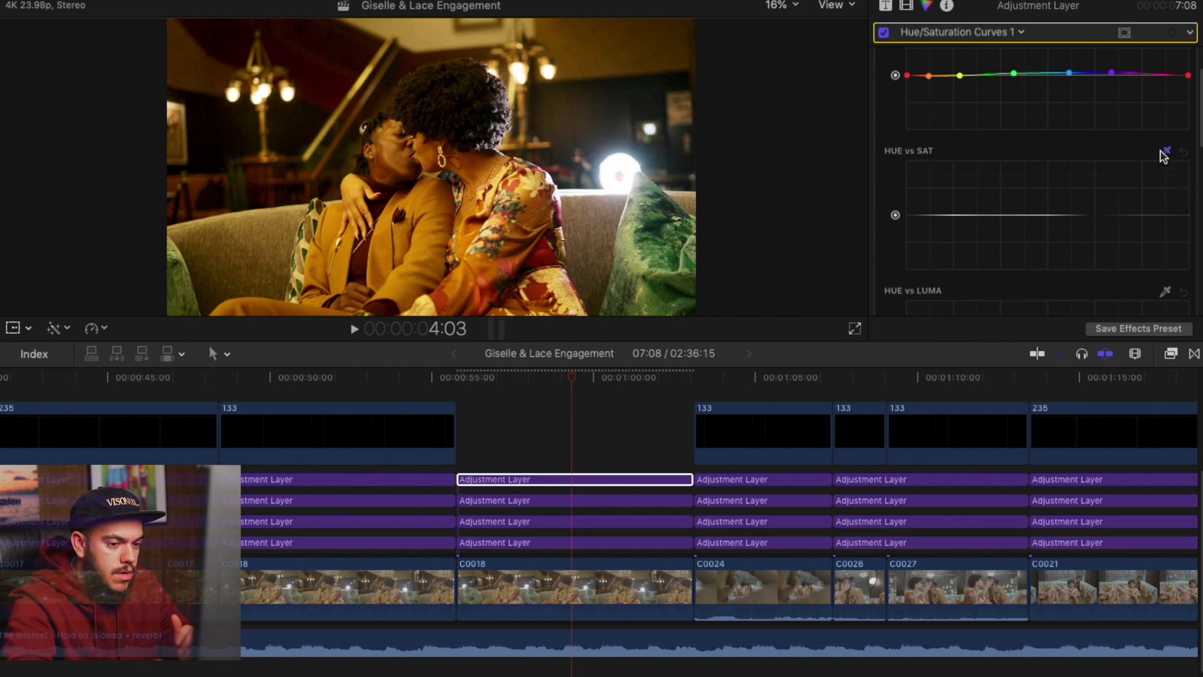
left_click(390, 160)
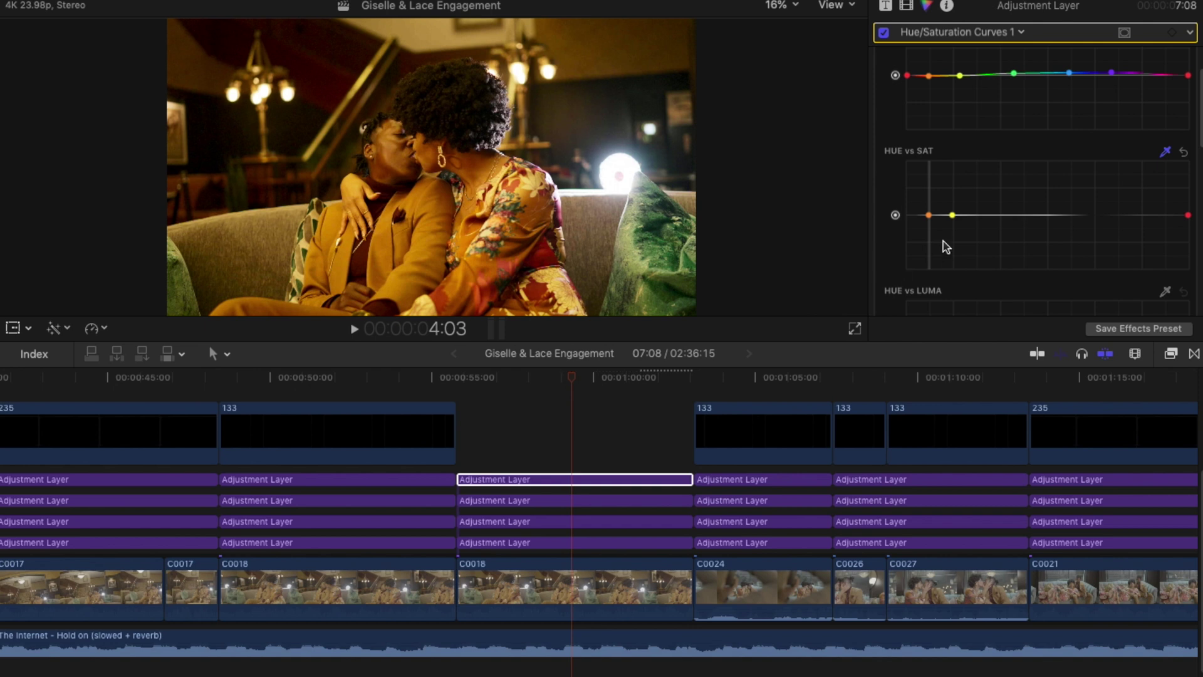
left_click(929, 215)
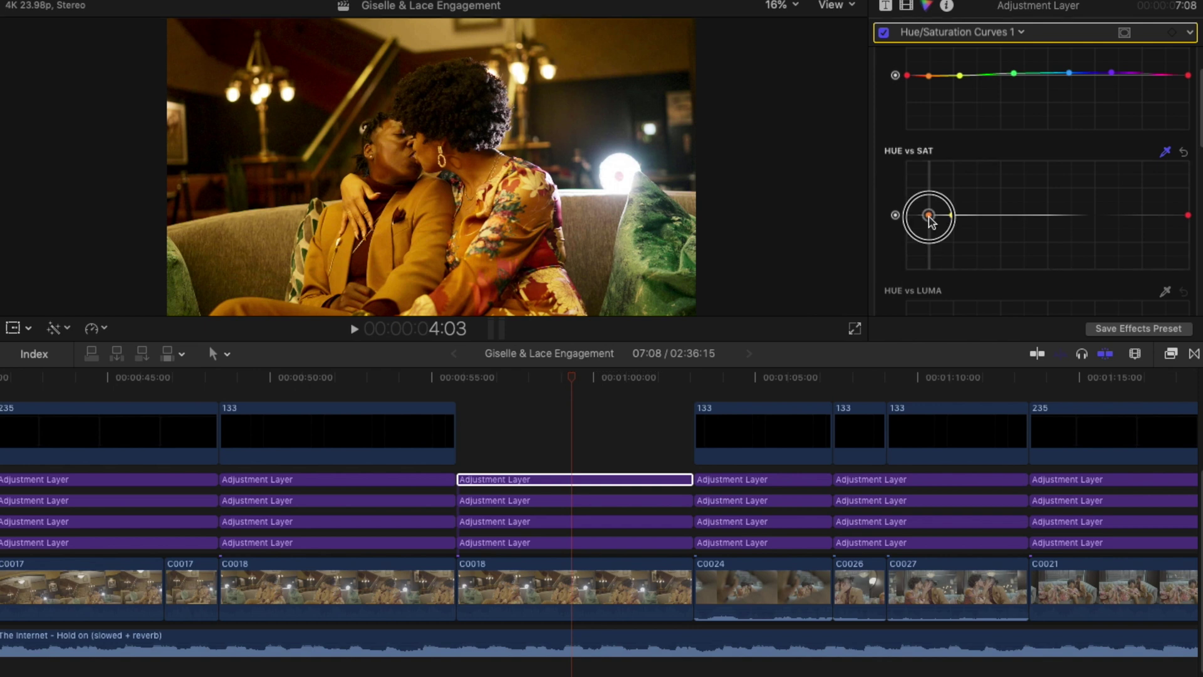
left_click_drag(931, 221, 974, 224)
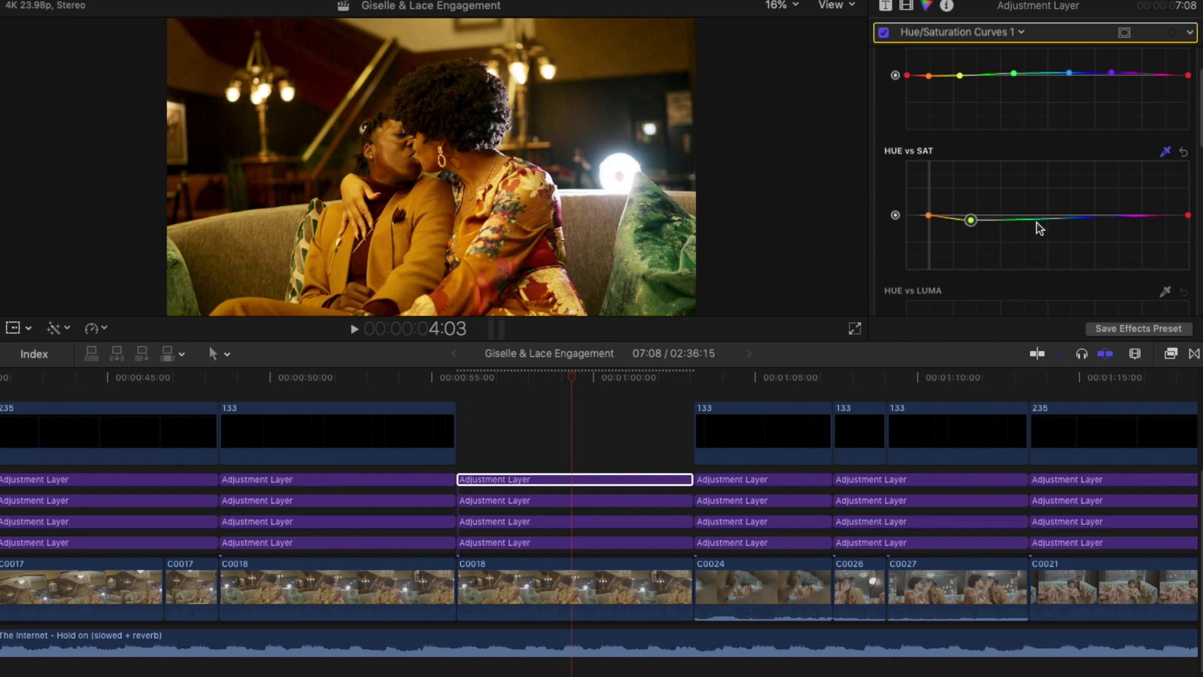
left_click(1017, 219)
left_click_drag(1064, 218, 1109, 214)
Step: Sample the skin tone for the Hue vs Luma curve, slightly darken the yellow-green range and keep the cooler hues near neutral
scroll(989, 221, "down", 5)
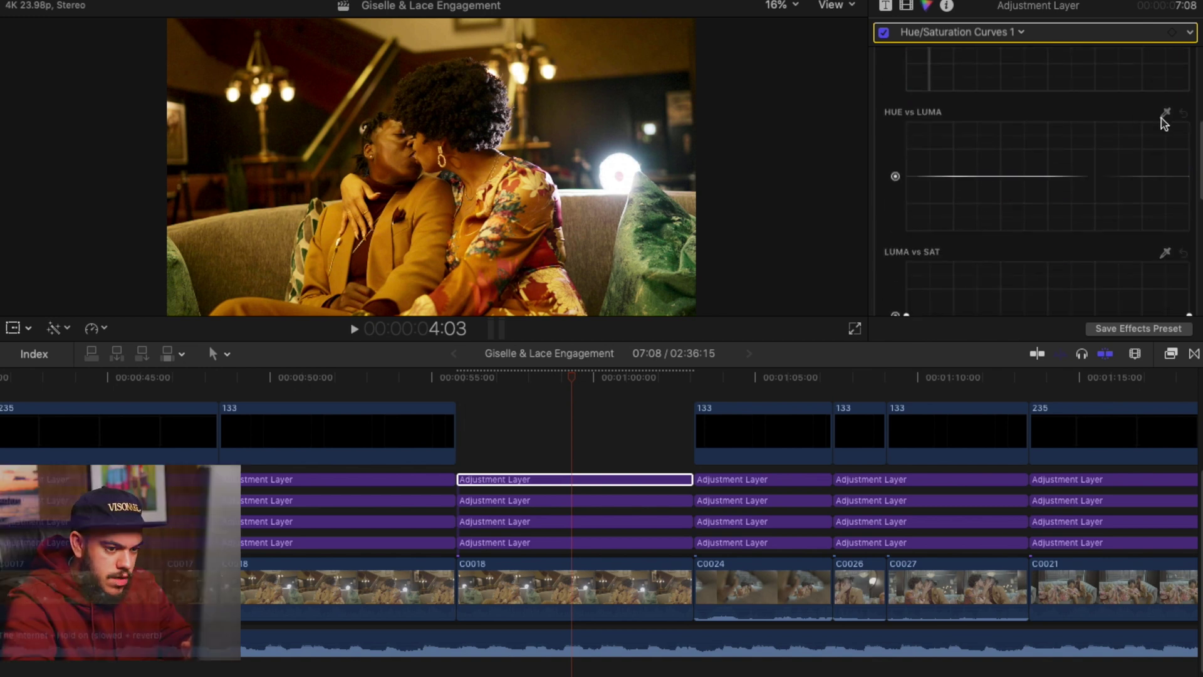
left_click(1167, 115)
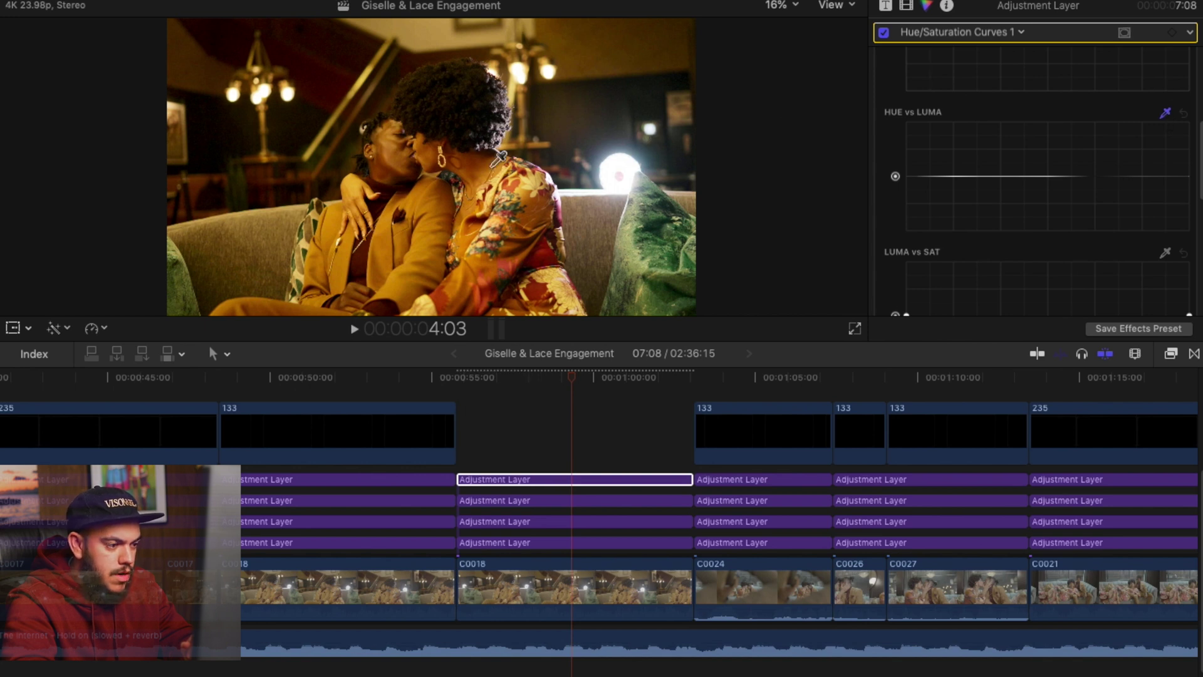
left_click(385, 153)
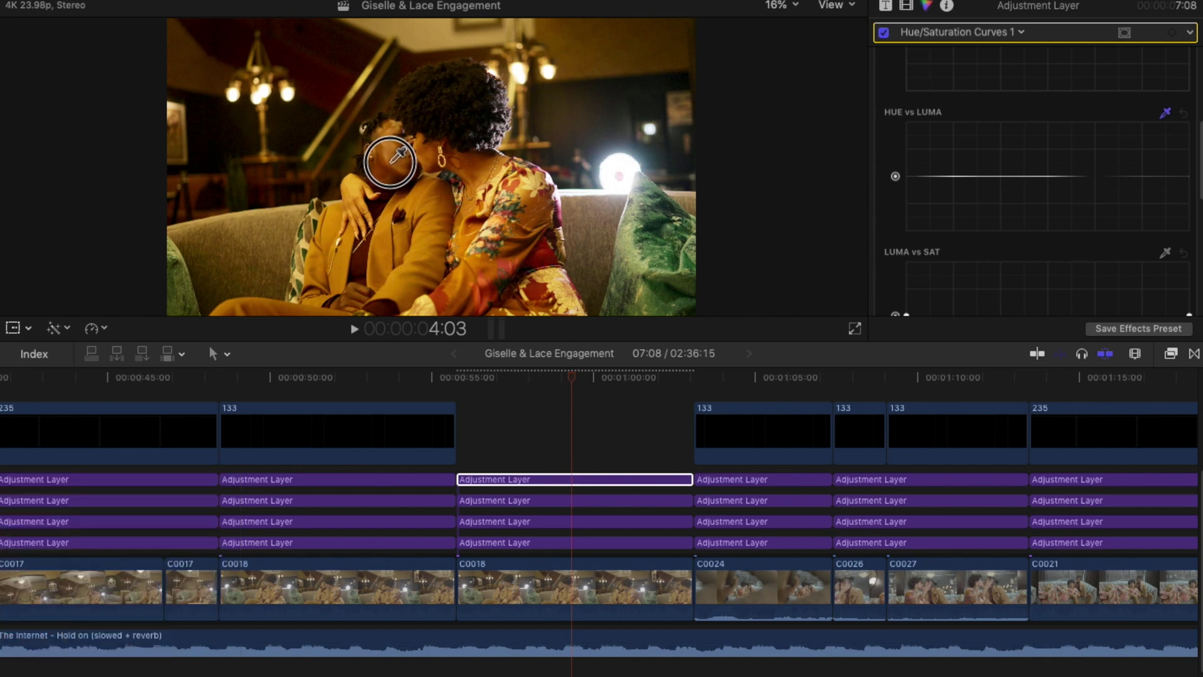
left_click(909, 178)
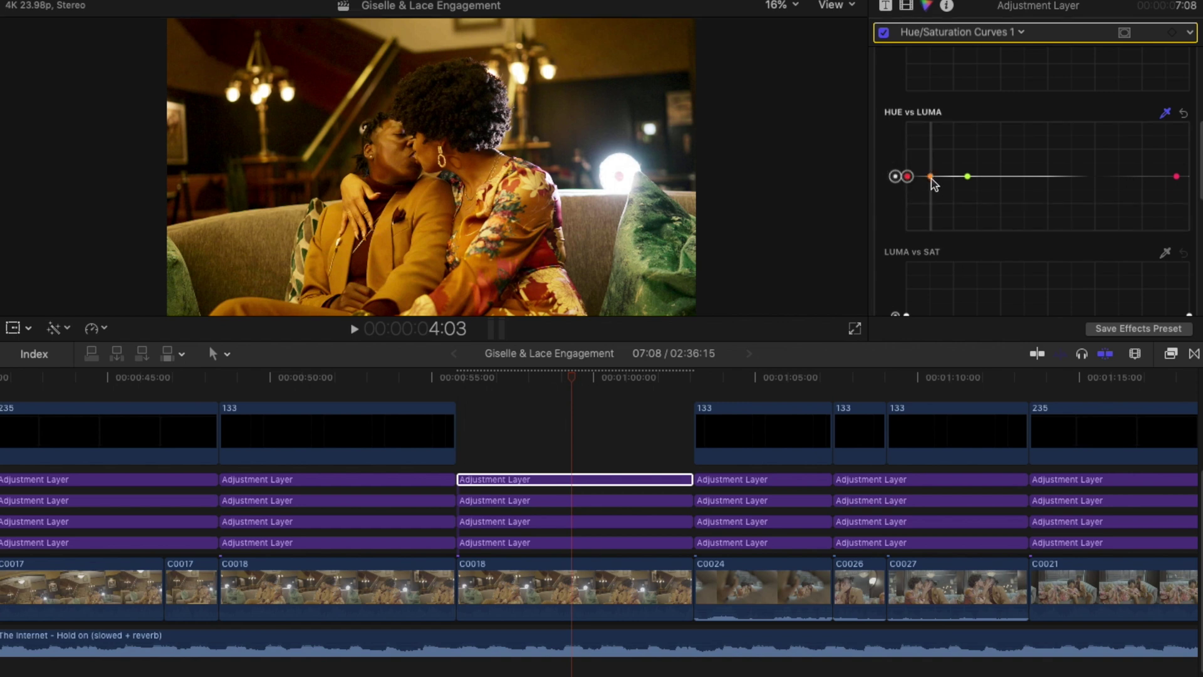
left_click(932, 179)
left_click_drag(933, 182, 968, 183)
left_click(969, 178)
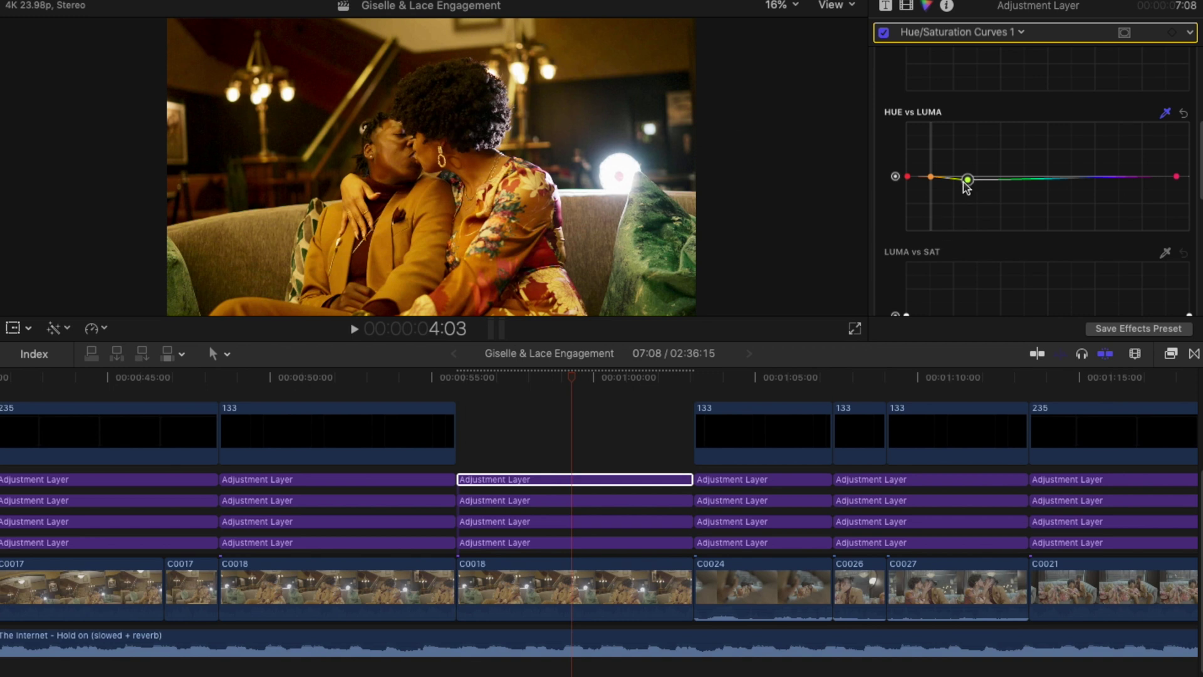
left_click_drag(1036, 178, 1142, 176)
Step: Slightly raise the shadows and midtones on the Luma vs Sat curve and lower its highlights
scroll(970, 138, "down", 3)
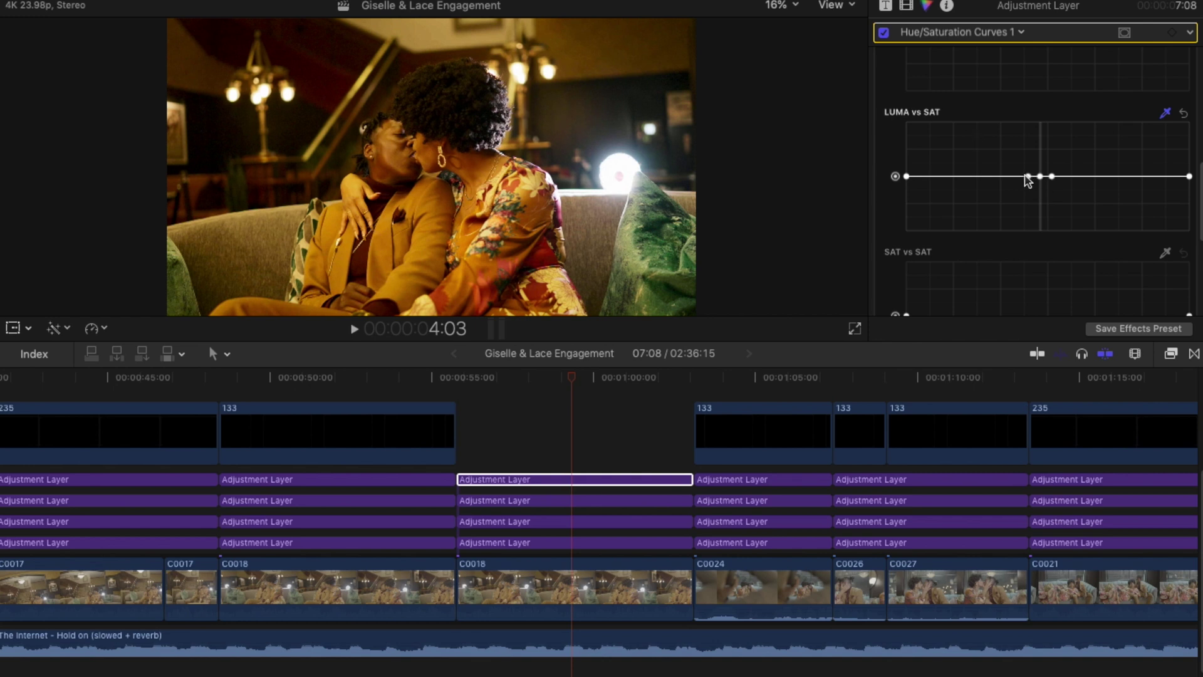
left_click_drag(1029, 177, 941, 182)
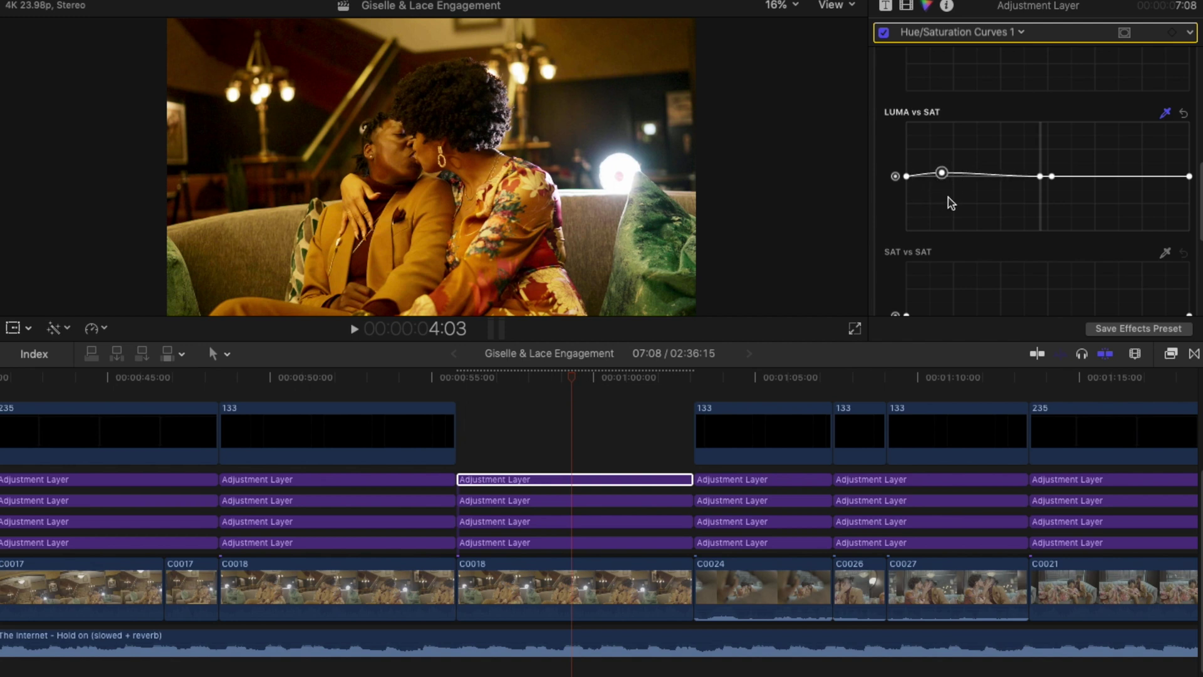
mouse_move(1052, 177)
left_mouse_down()
mouse_move(1097, 179)
mouse_move(1105, 193)
mouse_move(1102, 182)
mouse_move(1040, 173)
left_mouse_up()
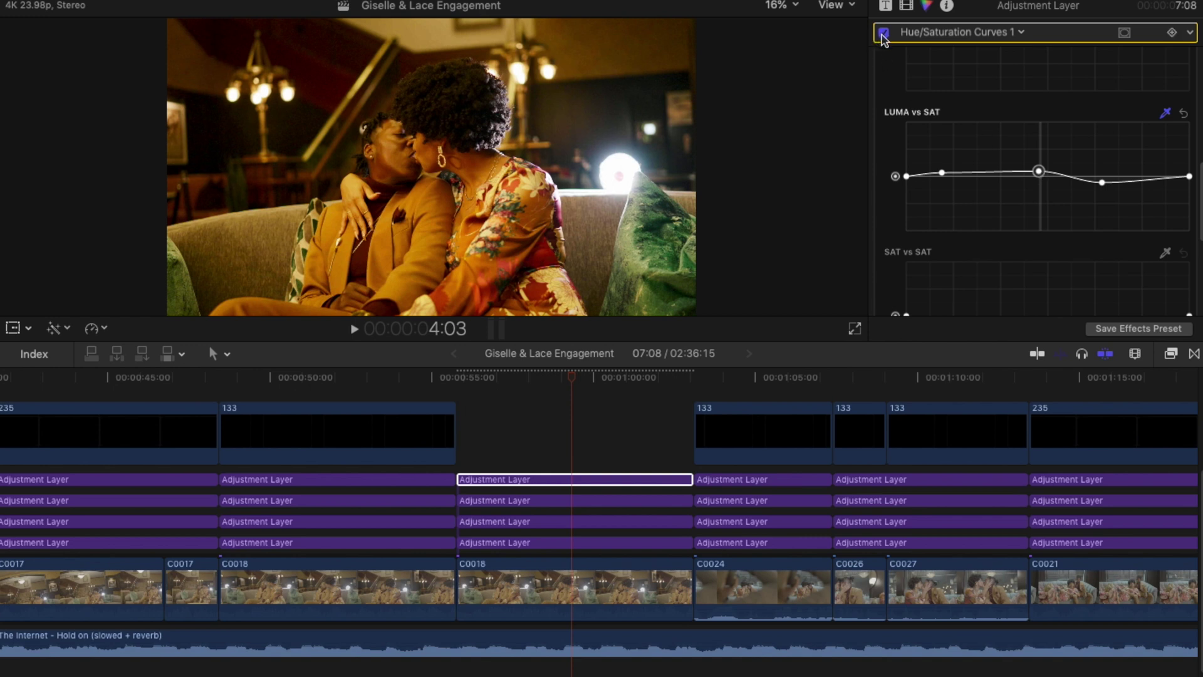
Step: Recheck the image with and without the complete Hue/Saturation Curves 1 correction, leaving it enabled
scroll(959, 115, "up", 10)
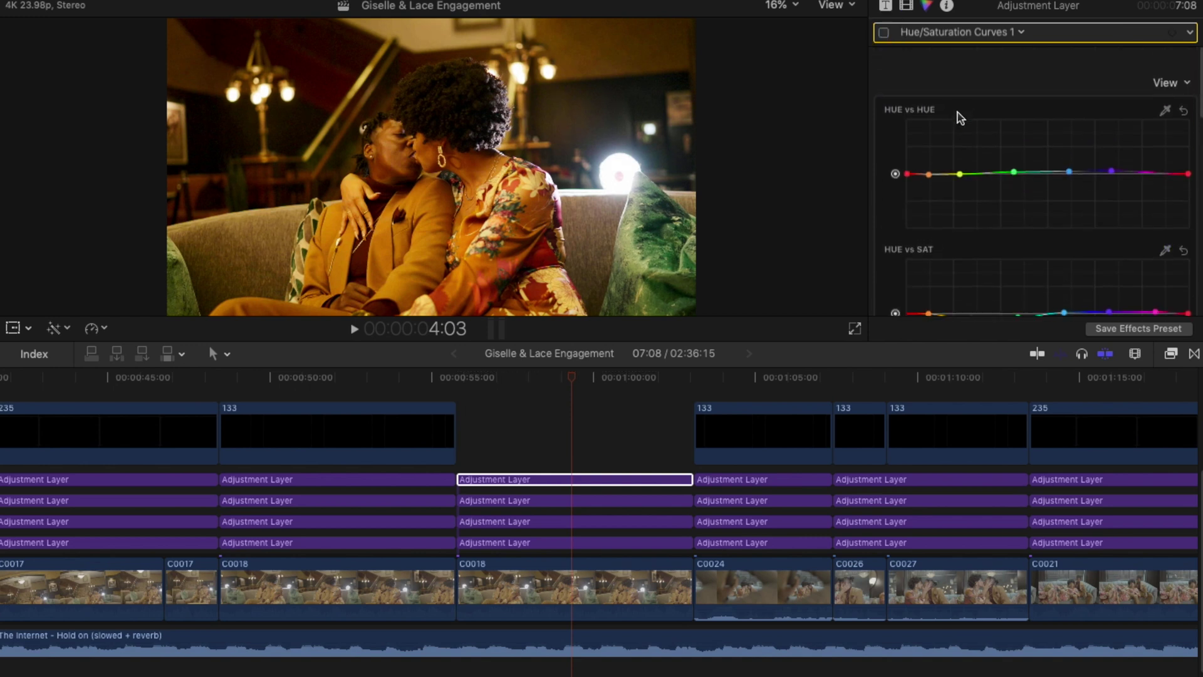
left_click(883, 31)
left_click(883, 32)
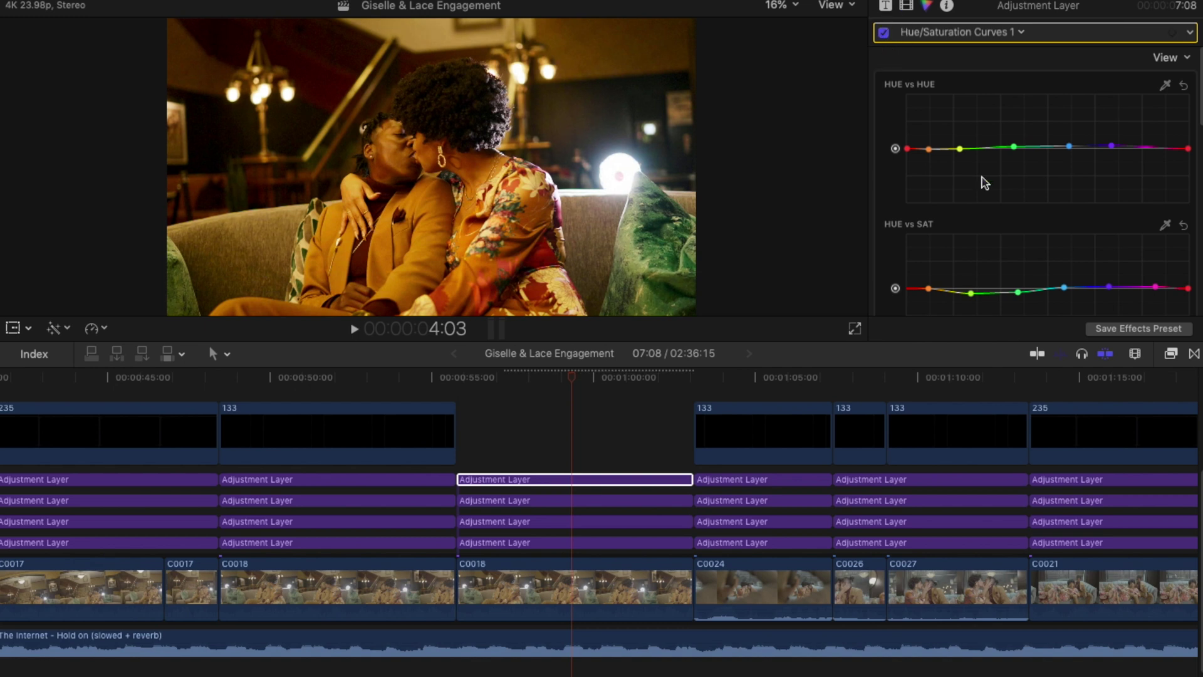
Step: Sample the skin tone for the Sat vs Sat curve, move one point to the low-saturation range and slightly raise the middle
scroll(985, 182, "down", 10)
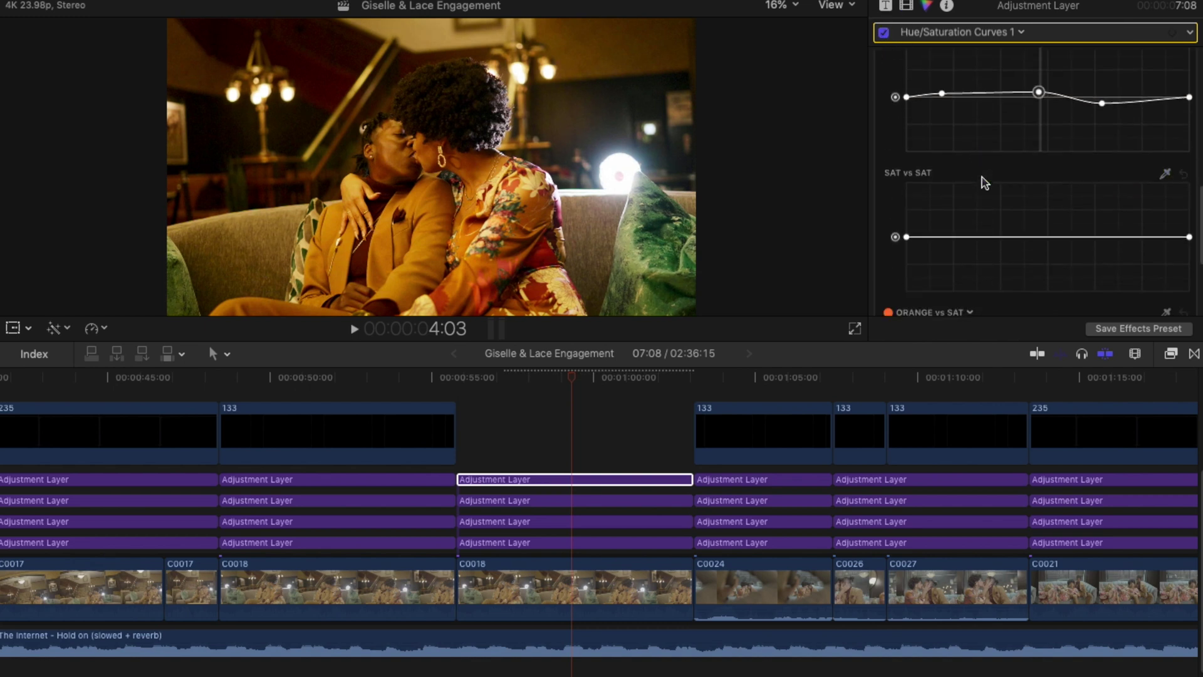
left_click(1165, 124)
left_click(392, 155)
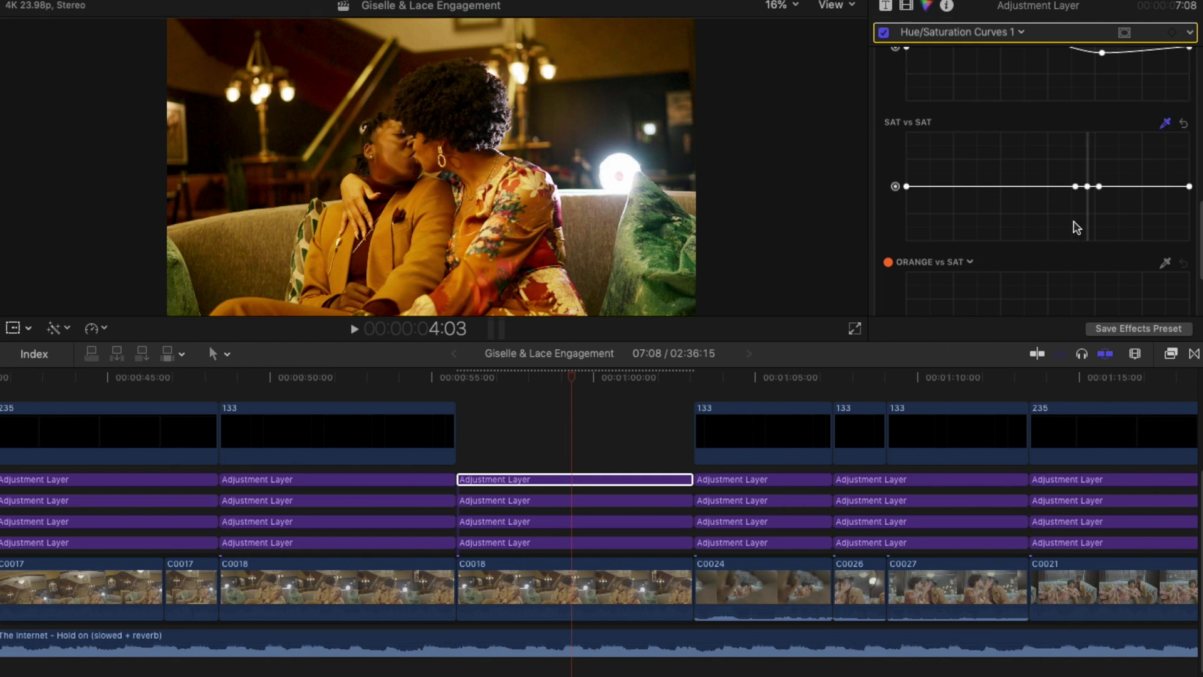
left_click_drag(1075, 186, 956, 185)
left_click_drag(1104, 186, 1072, 181)
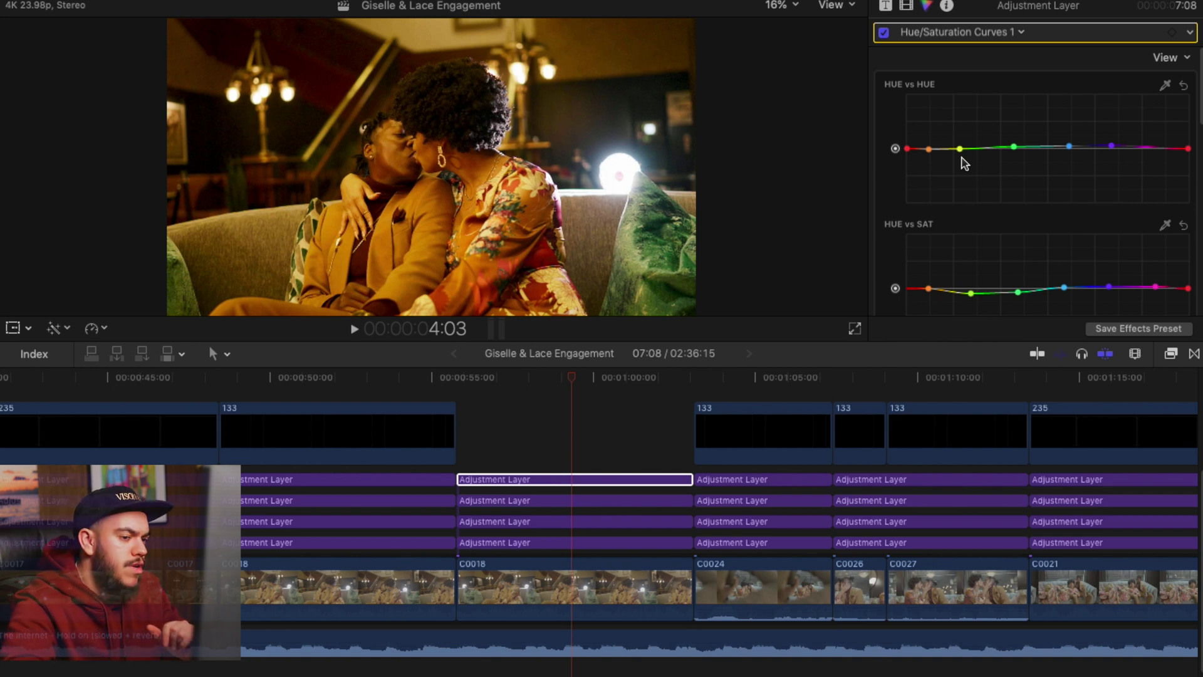
Step: Find the Vignette effect and apply it to the top adjustment layer above the duplicate C0018 clip
left_click(907, 5)
key("super+5")
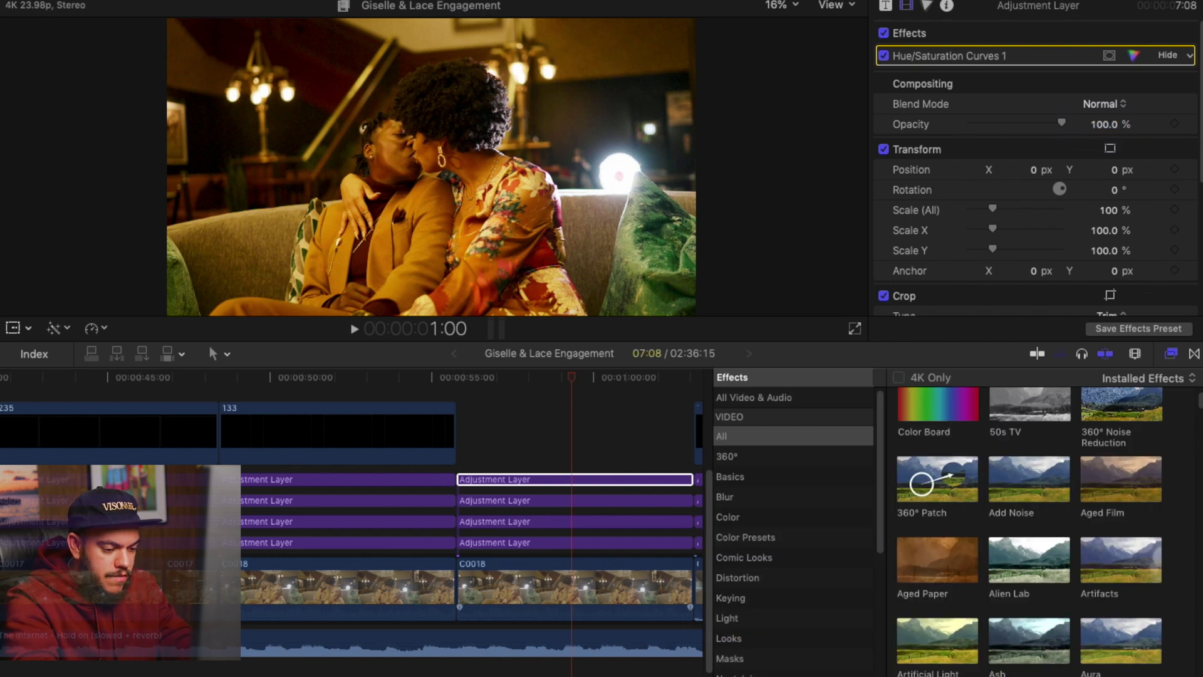
type("vignette")
left_click_drag(906, 445, 609, 481)
key("super+5")
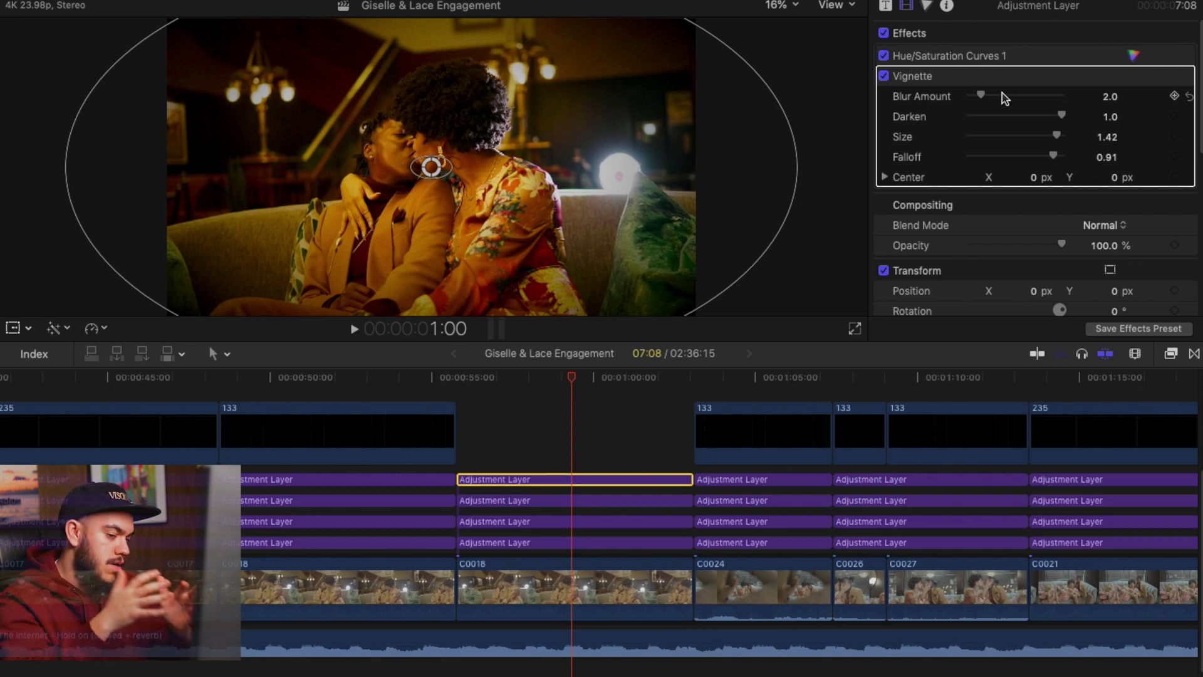
Step: Set the vignette's blur amount to 6.0, darken to 0.61, size to 0.71 and falloff to 0.45
left_click_drag(983, 96, 1012, 138)
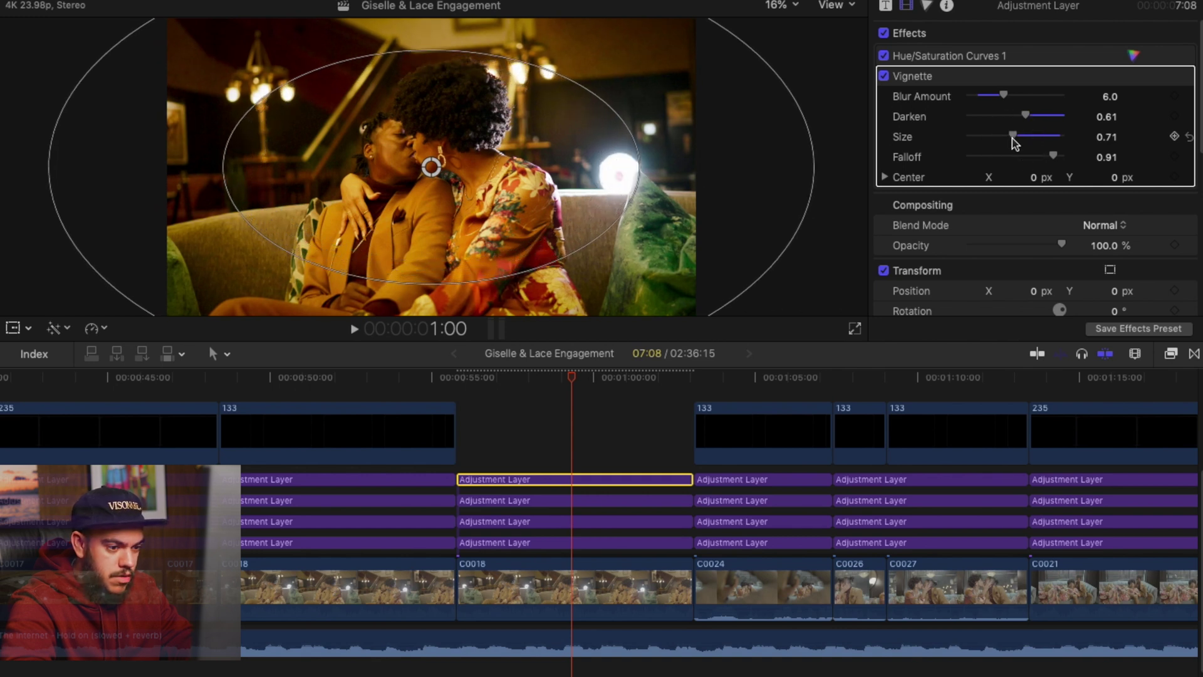
left_click_drag(1057, 162, 1010, 161)
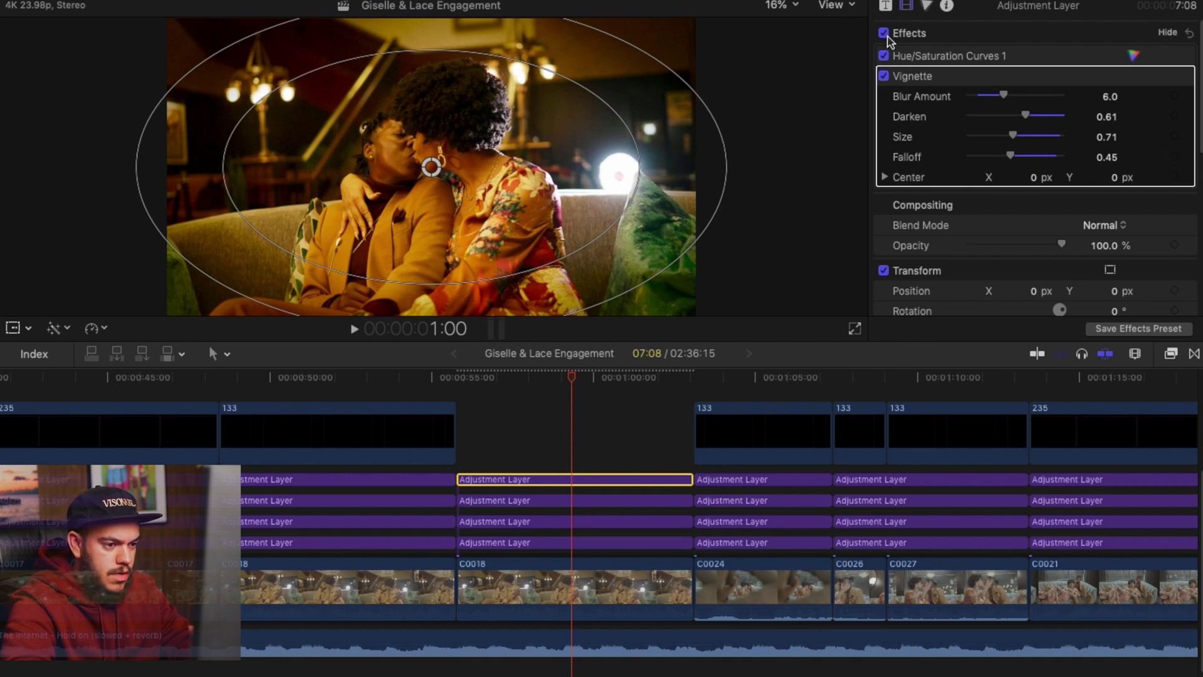
Step: Compare the image with and without the Vignette, and with and without all the layer's effects, leaving everything enabled
left_click(884, 75)
left_click(884, 75)
left_click(884, 76)
left_click(884, 75)
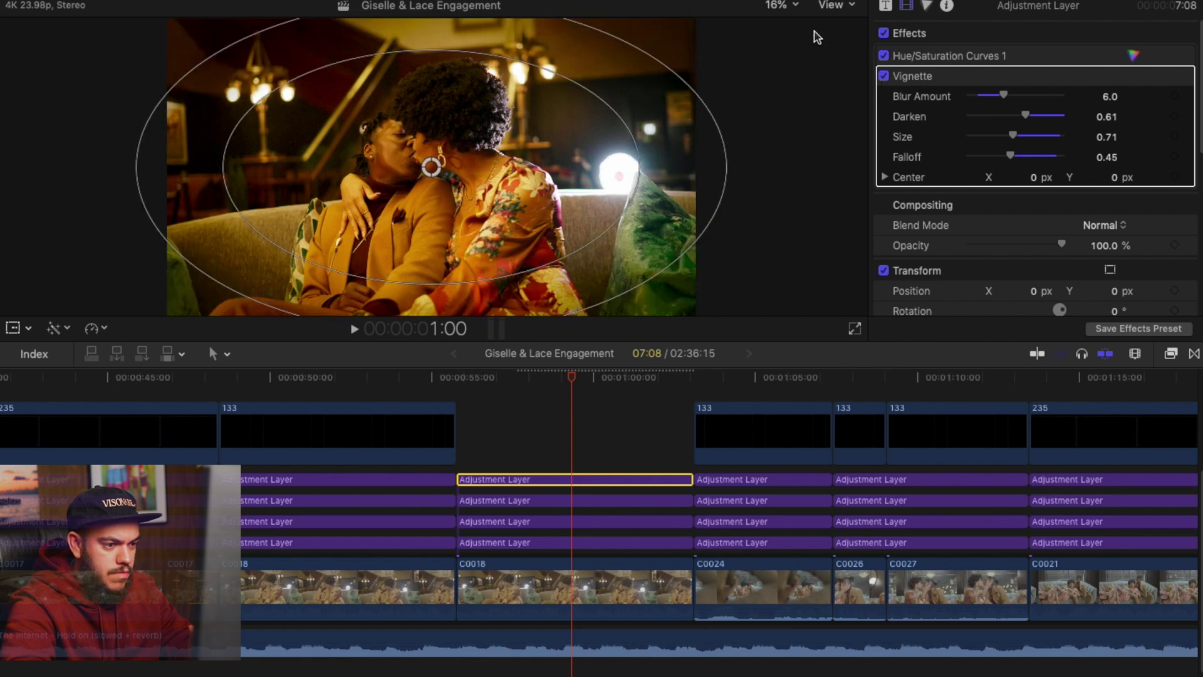
left_click(884, 33)
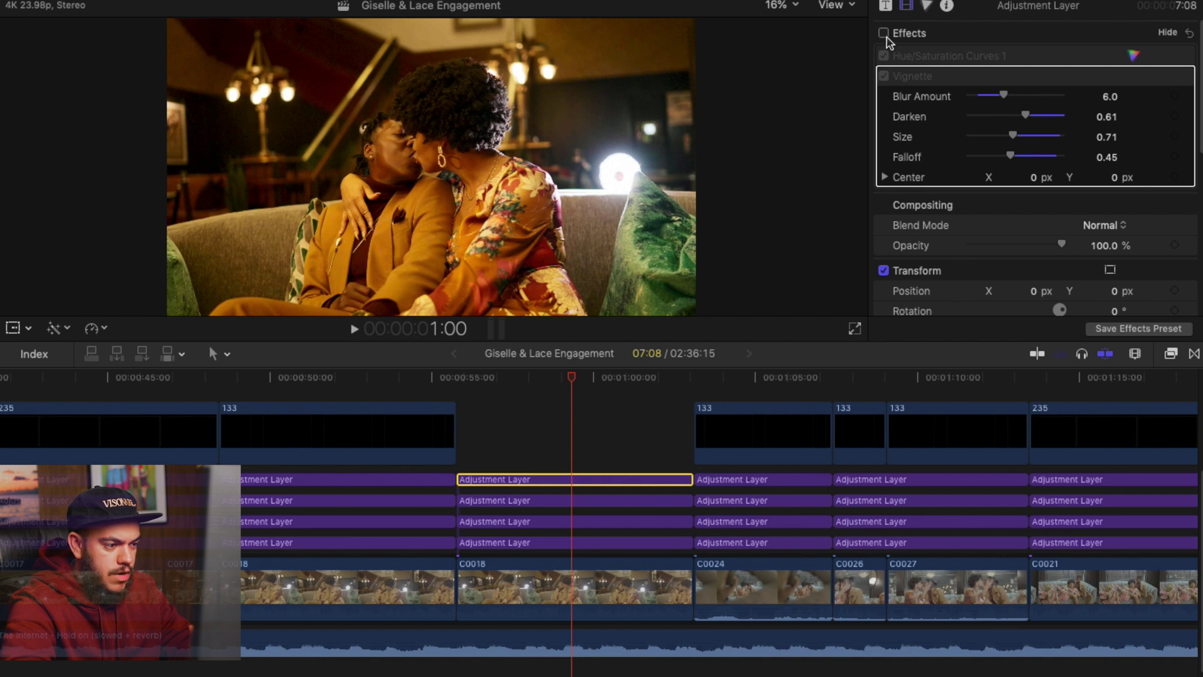
left_click(884, 33)
Step: Disable all four adjustment layers above the C0018 clip to view the ungraded footage, and select the clip
left_click_drag(576, 428, 575, 556)
key("v")
left_click(567, 586)
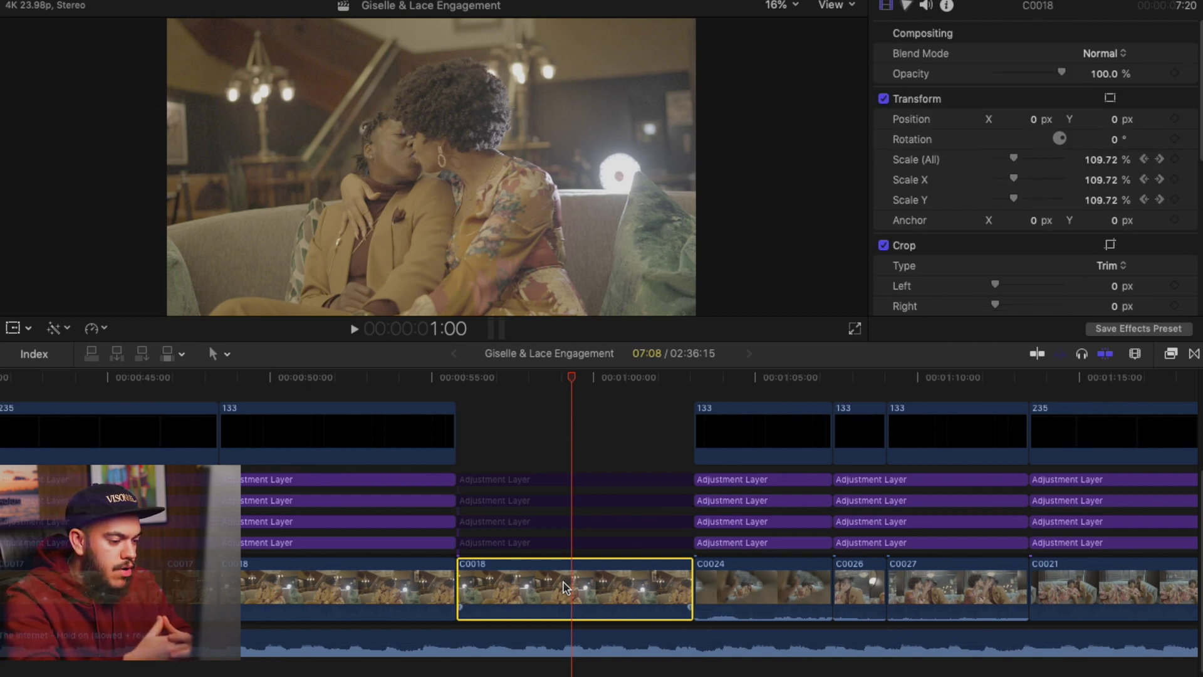
Step: Re-enable the Custom LUT, Color Wheels and Color Curves adjustment layers above C0018 one by one, from the lowest up
left_click(564, 547)
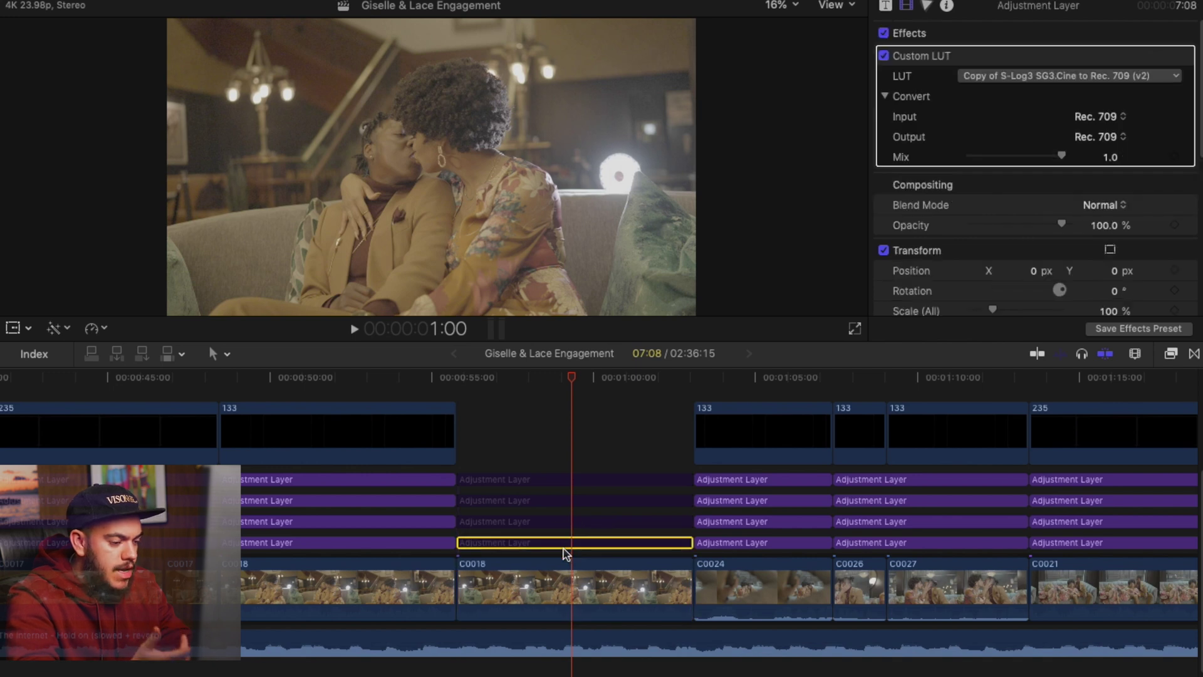
key("v")
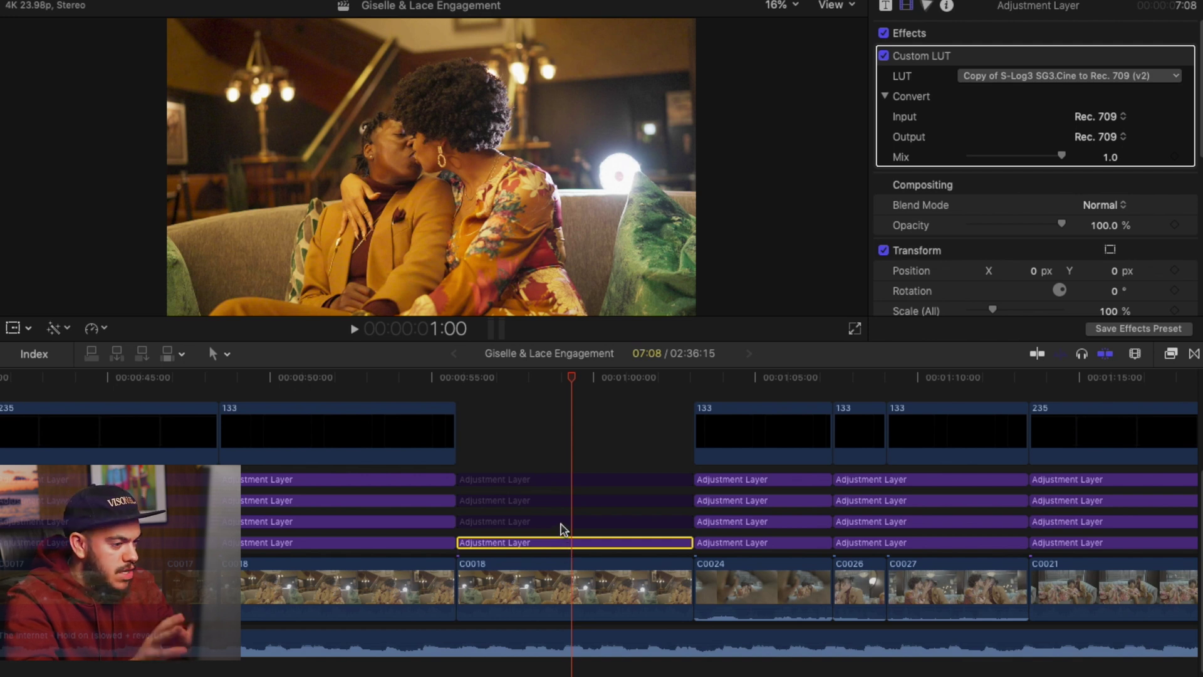
left_click(562, 524)
key("v")
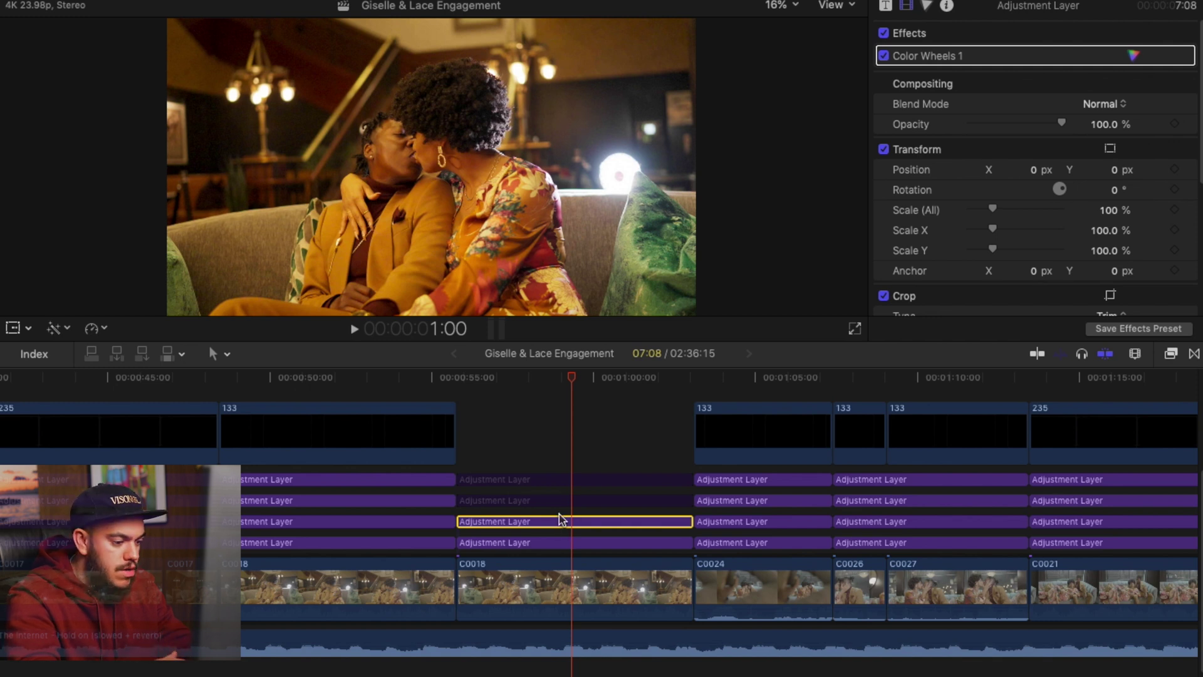
left_click(557, 503)
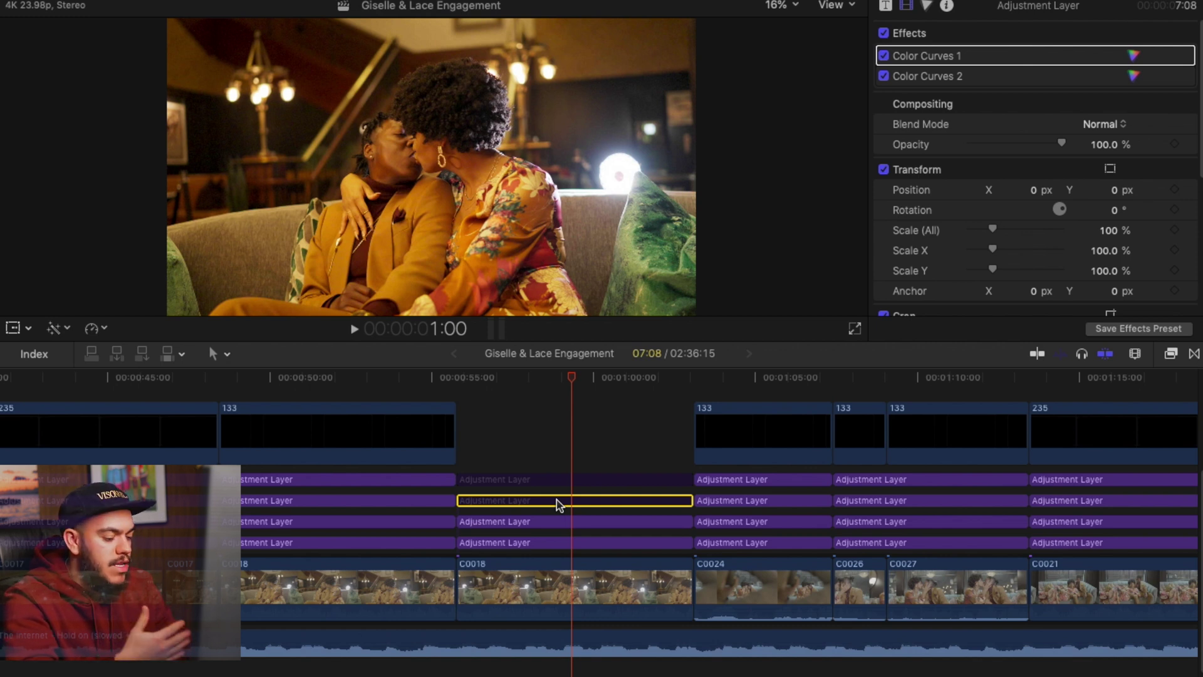
key("v")
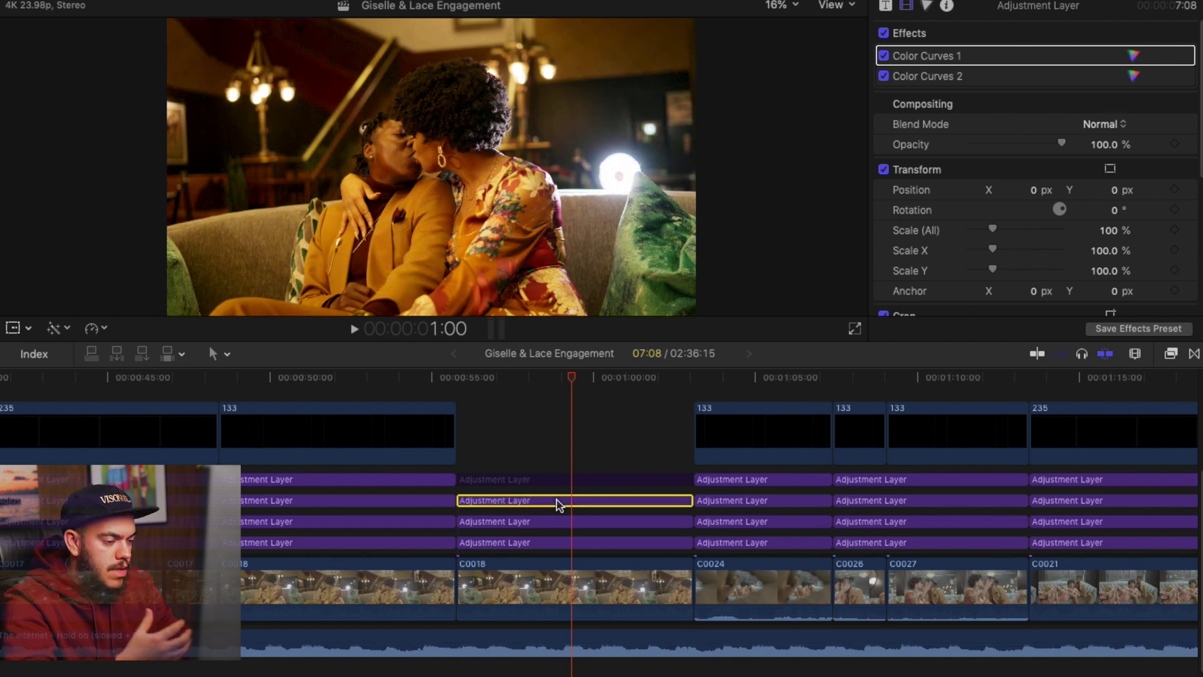
Step: Open Color Curves 2 on the third adjustment layer and review its green, cyan and red curves
left_click(1133, 76)
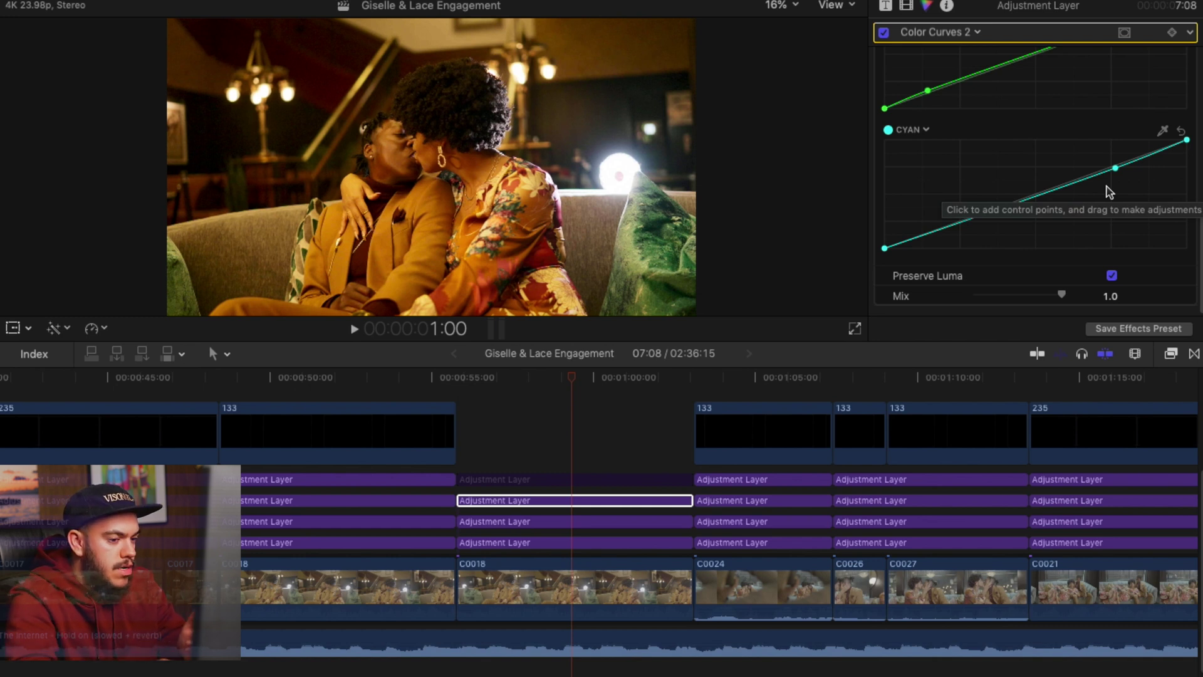
scroll(1107, 191, "up", 3)
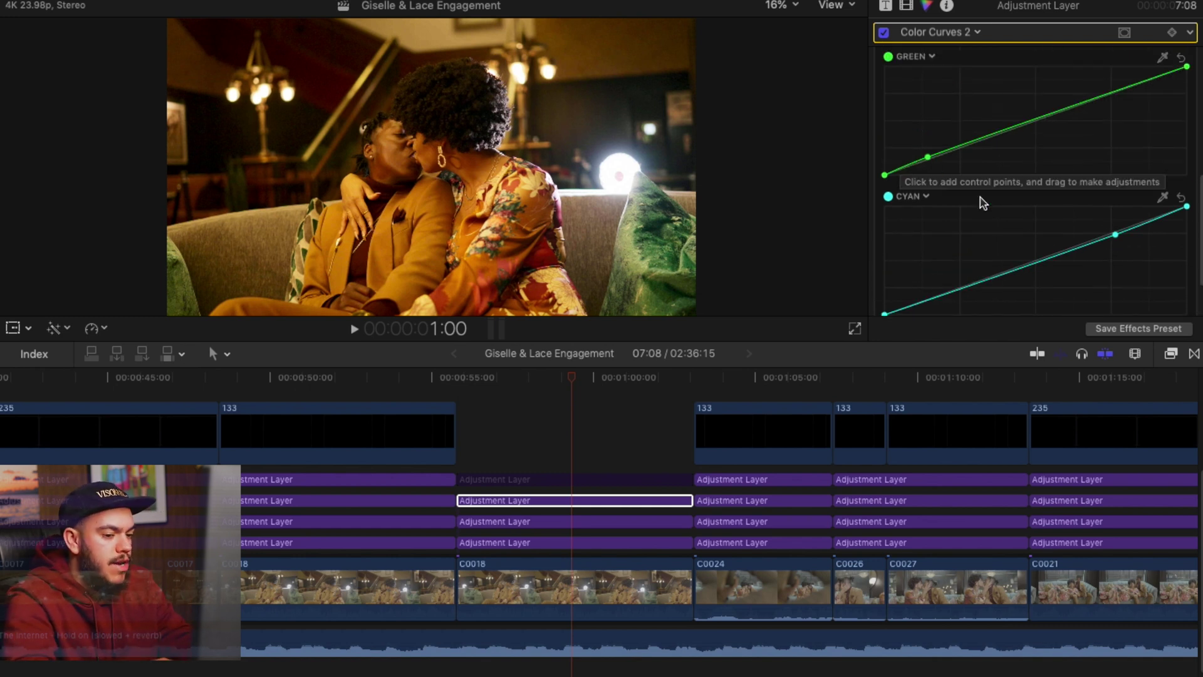
scroll(982, 202, "down", 2)
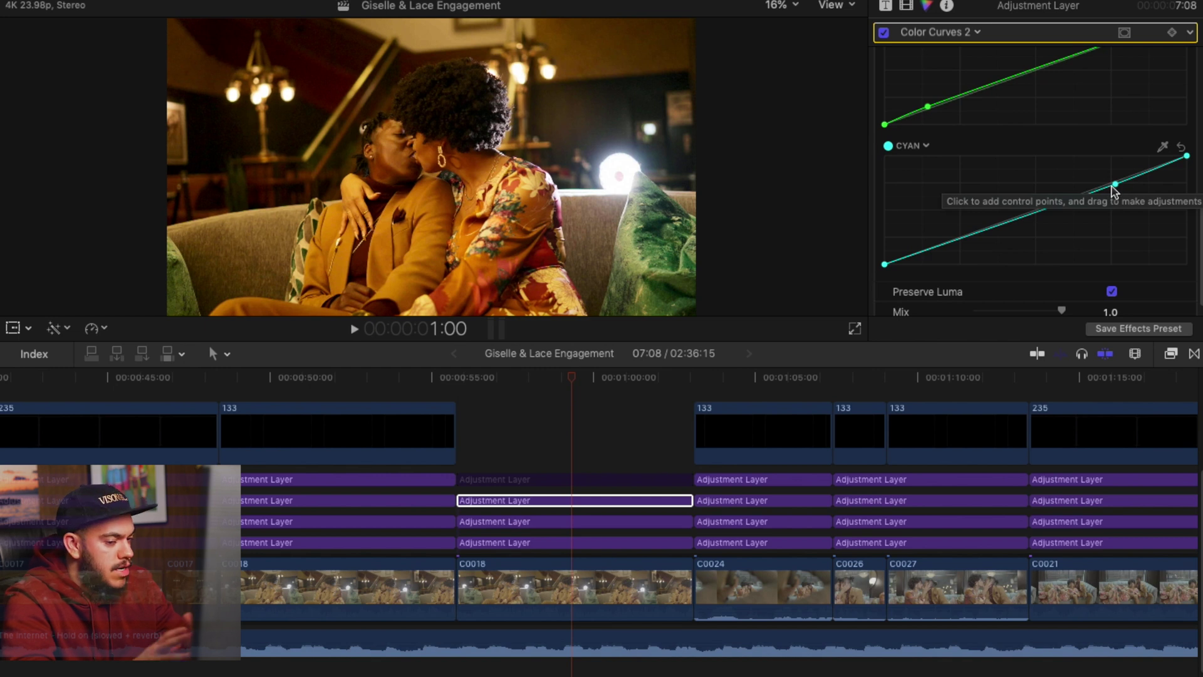
scroll(1113, 191, "up", 9)
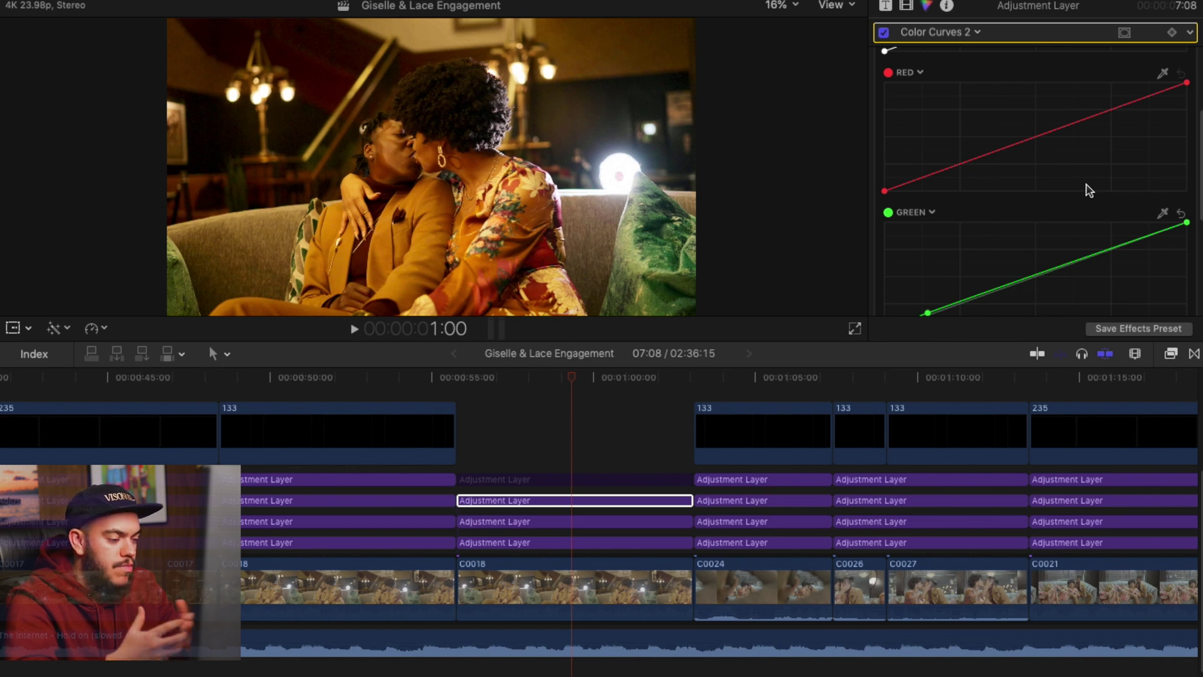
Step: Select and re-enable the uppermost adjustment layer above C0018, which holds Hue/Saturation Curves 1 and the Vignette
left_click(569, 481)
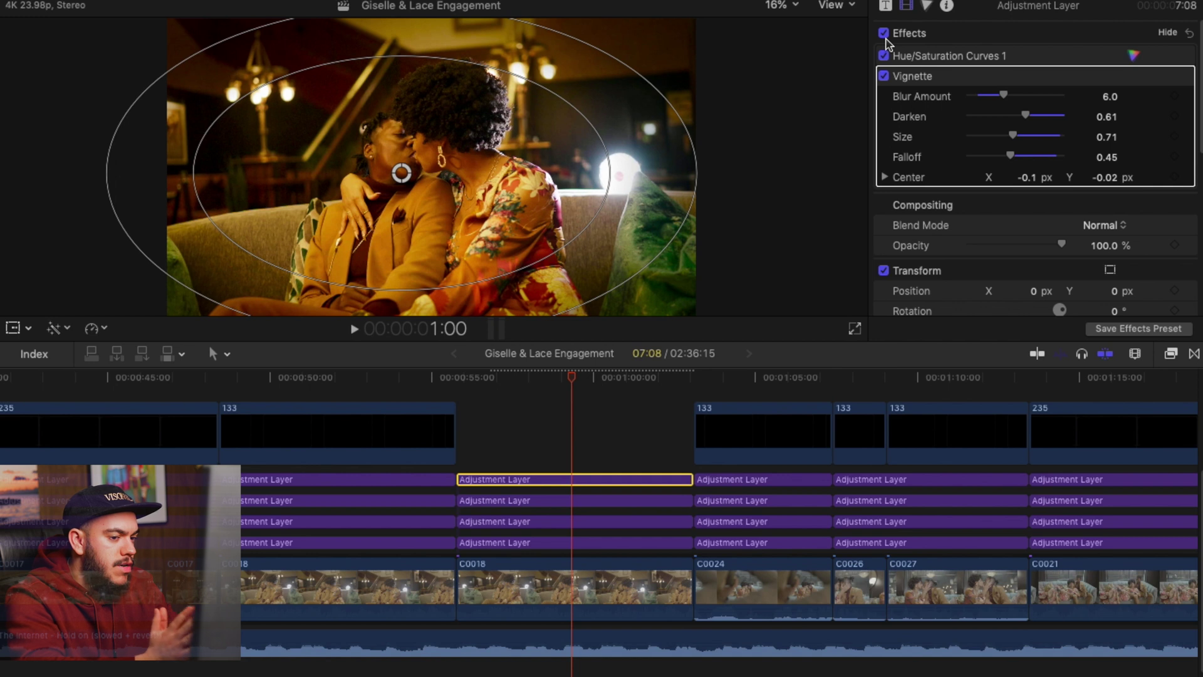